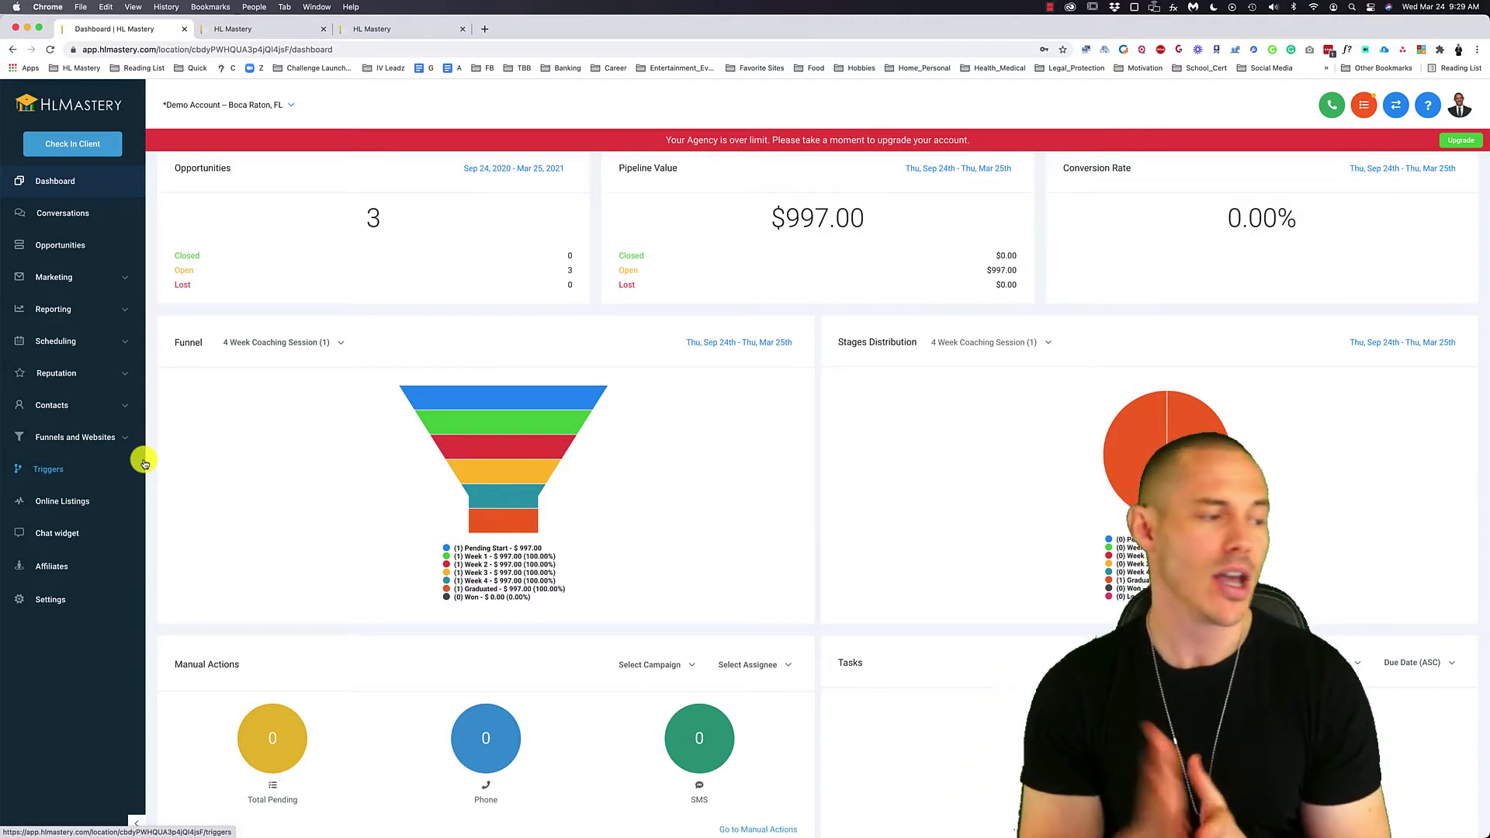
- Expand Funnels and Websites in the sidebar and show the Funnels list
click(85, 437)
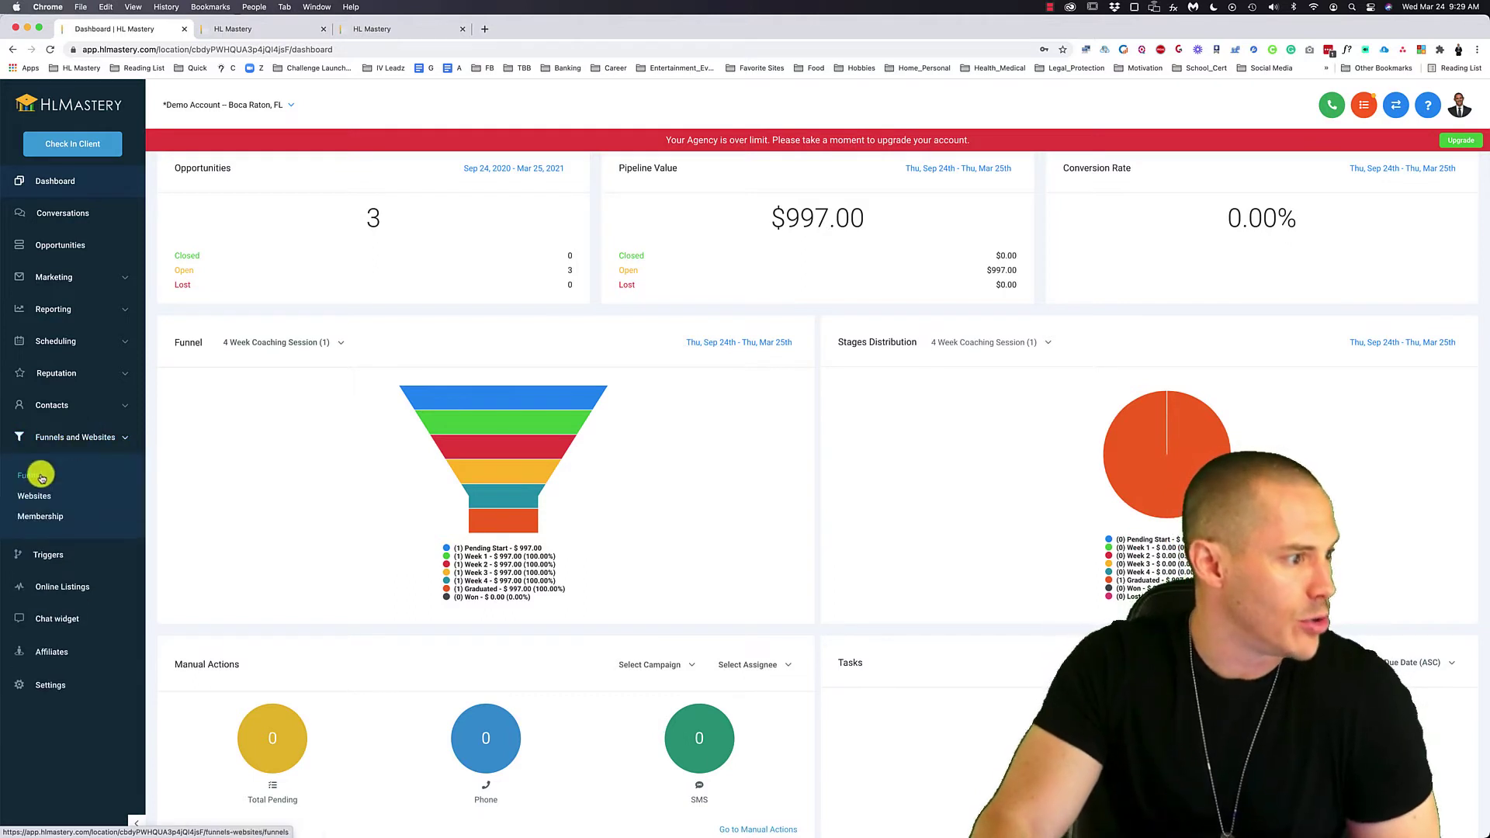
click(40, 479)
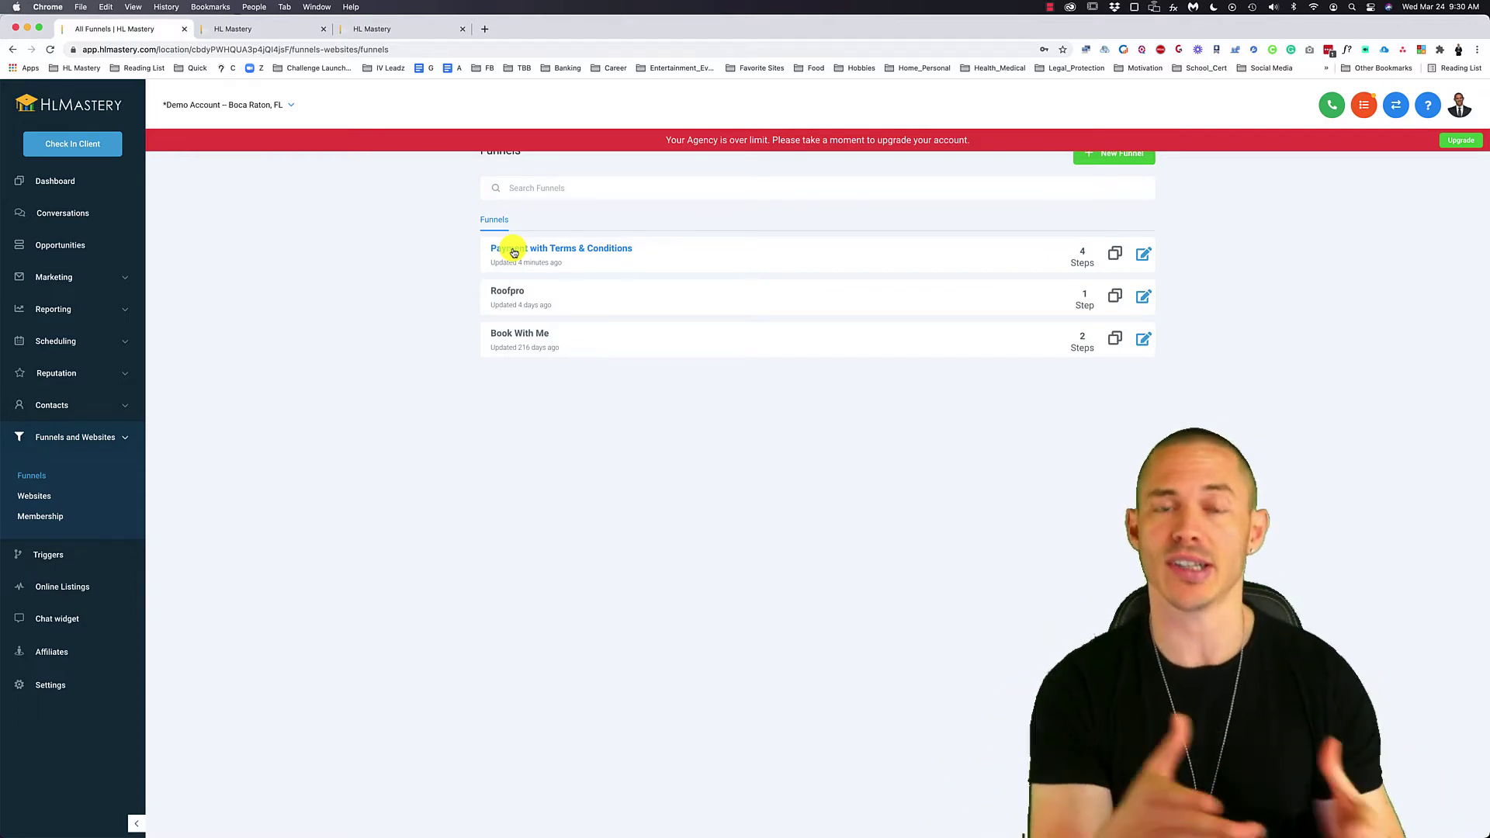
- Open the Payment with Terms & Conditions funnel, review each step, and preview Packages Step 1 in a new tab
click(514, 252)
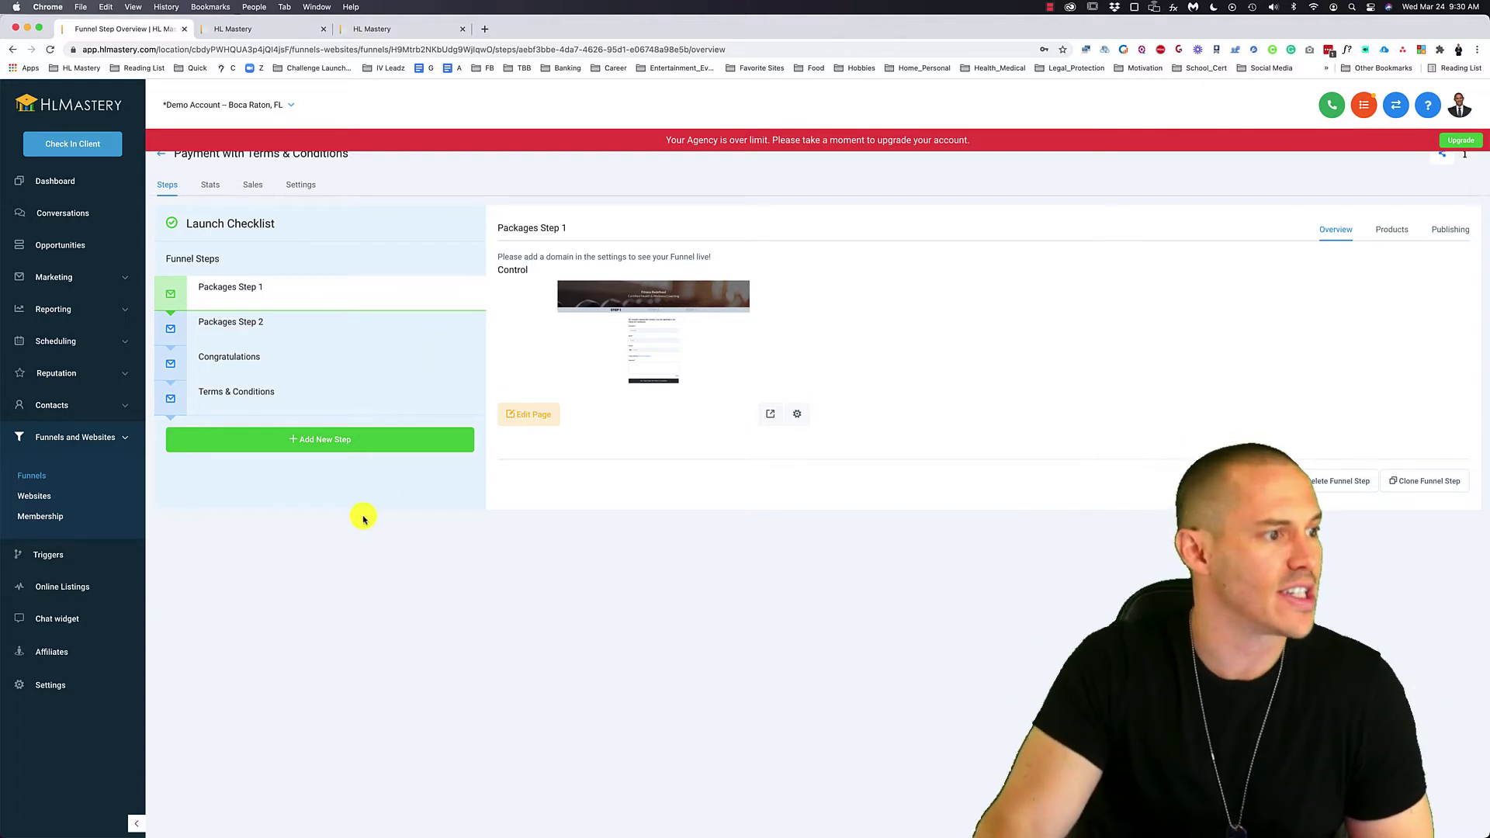
mouse_move(292, 357)
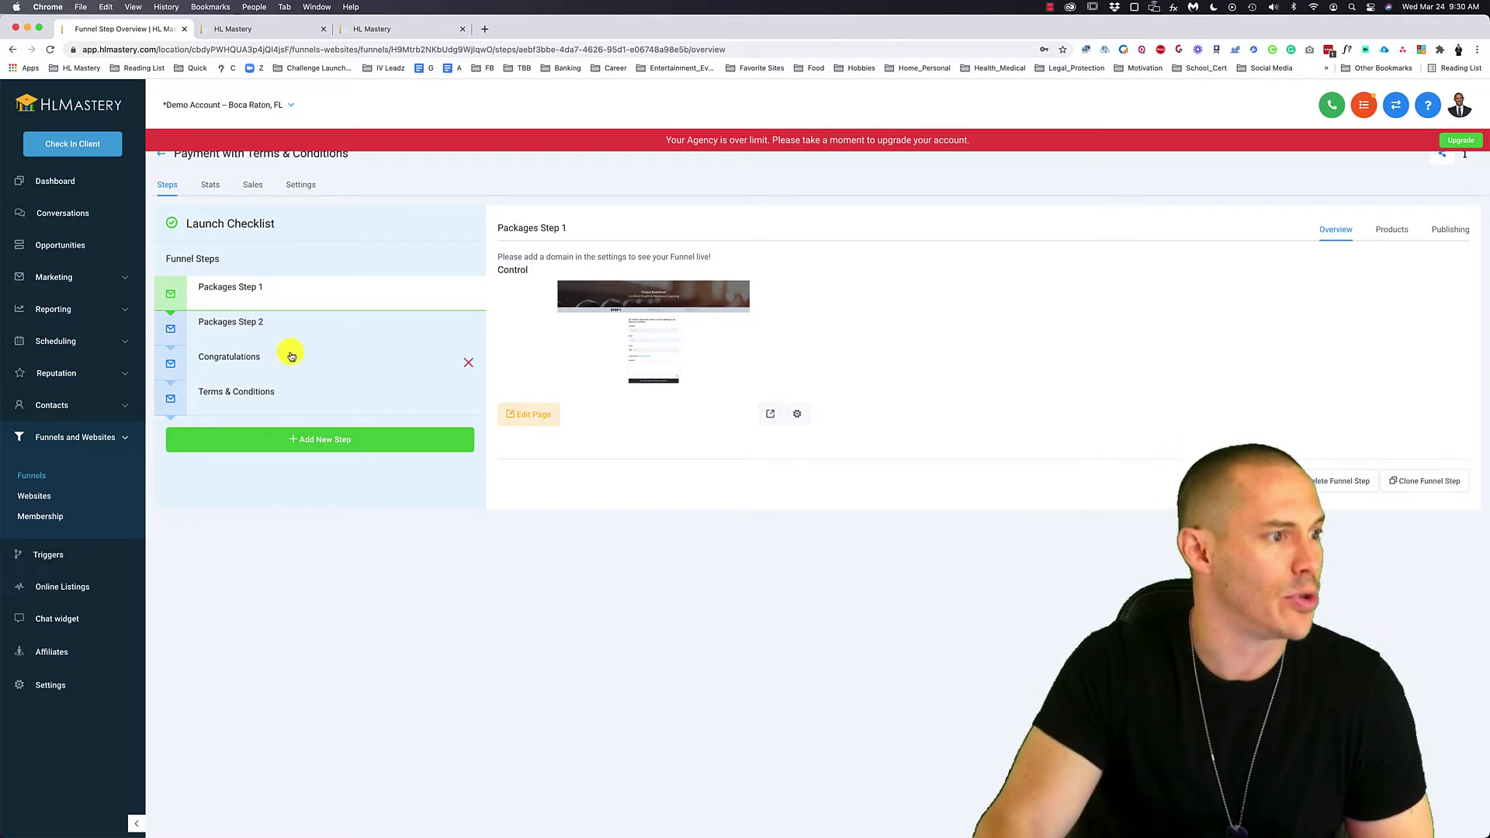
click(318, 326)
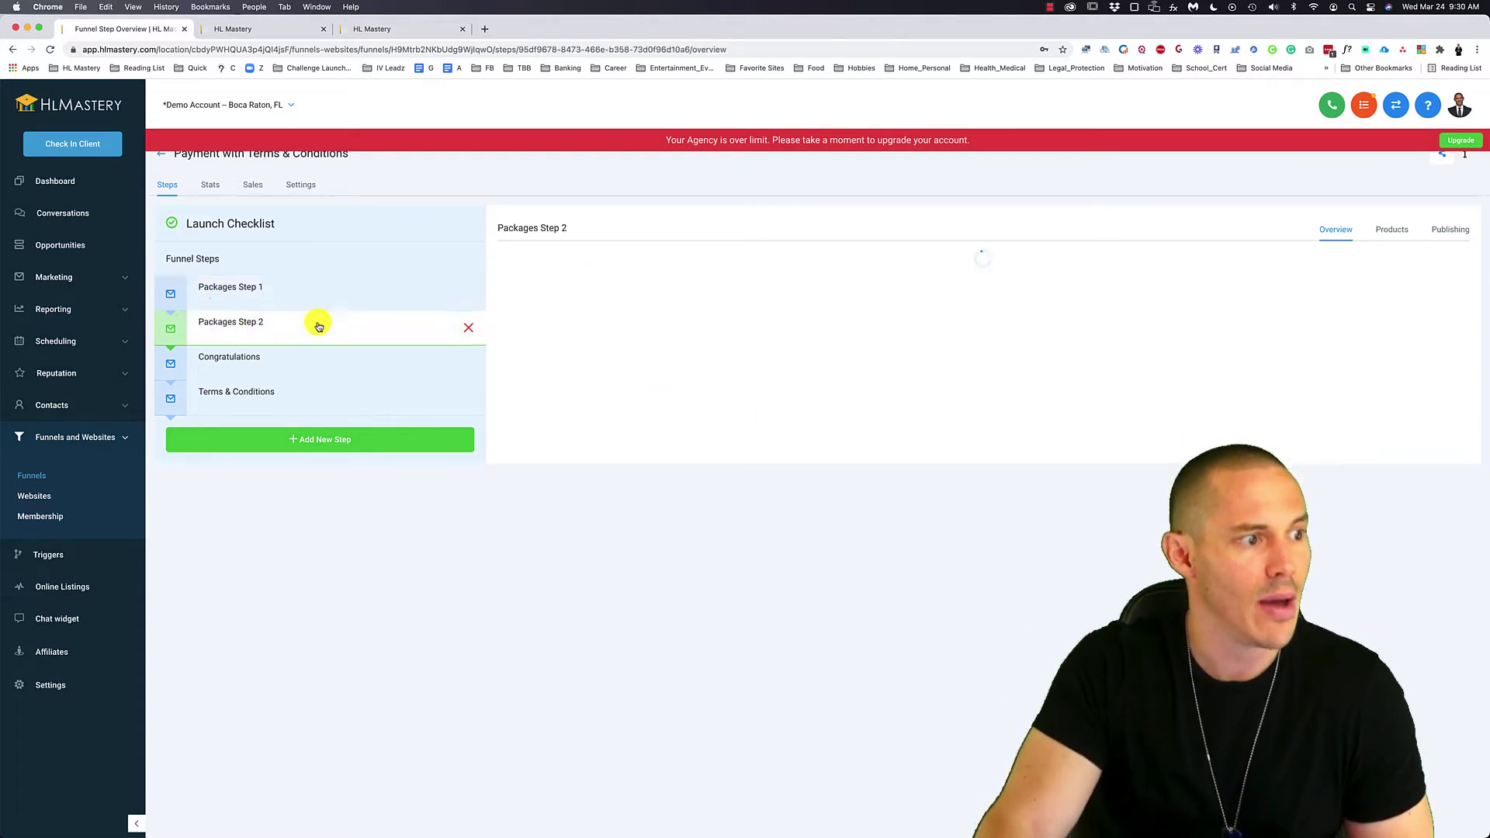
click(317, 373)
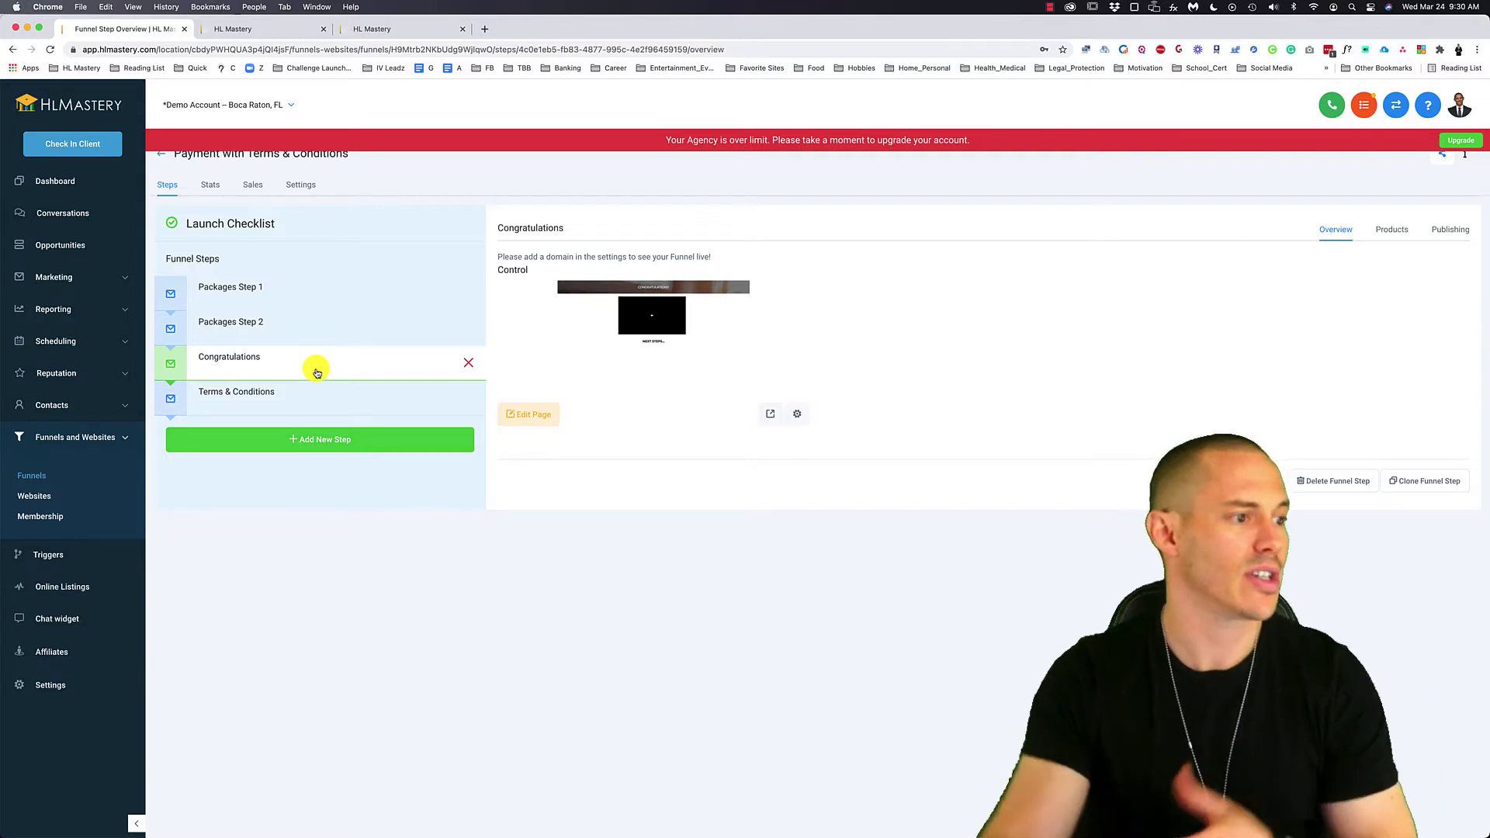
click(319, 396)
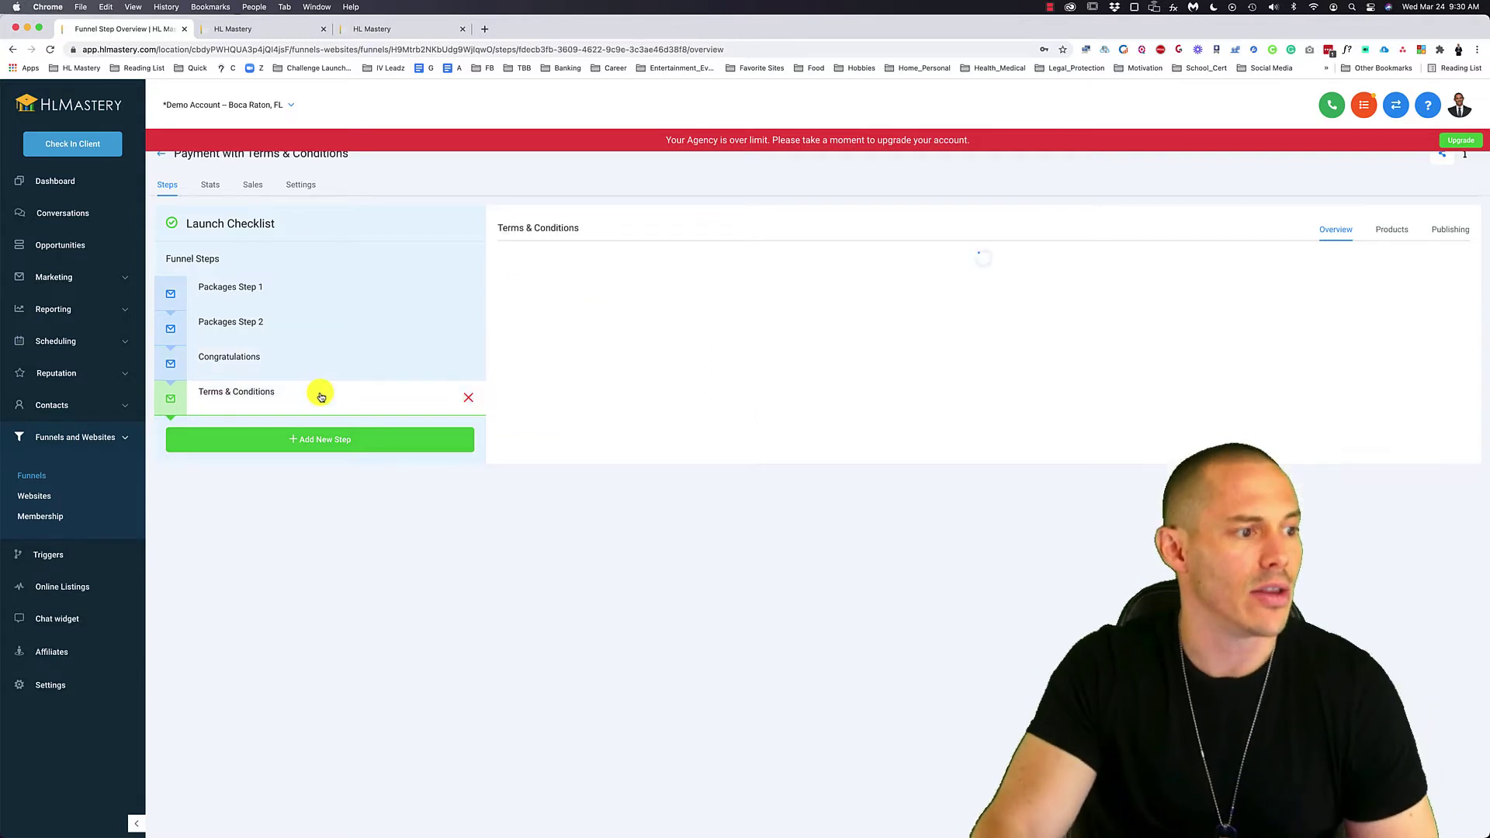
click(335, 290)
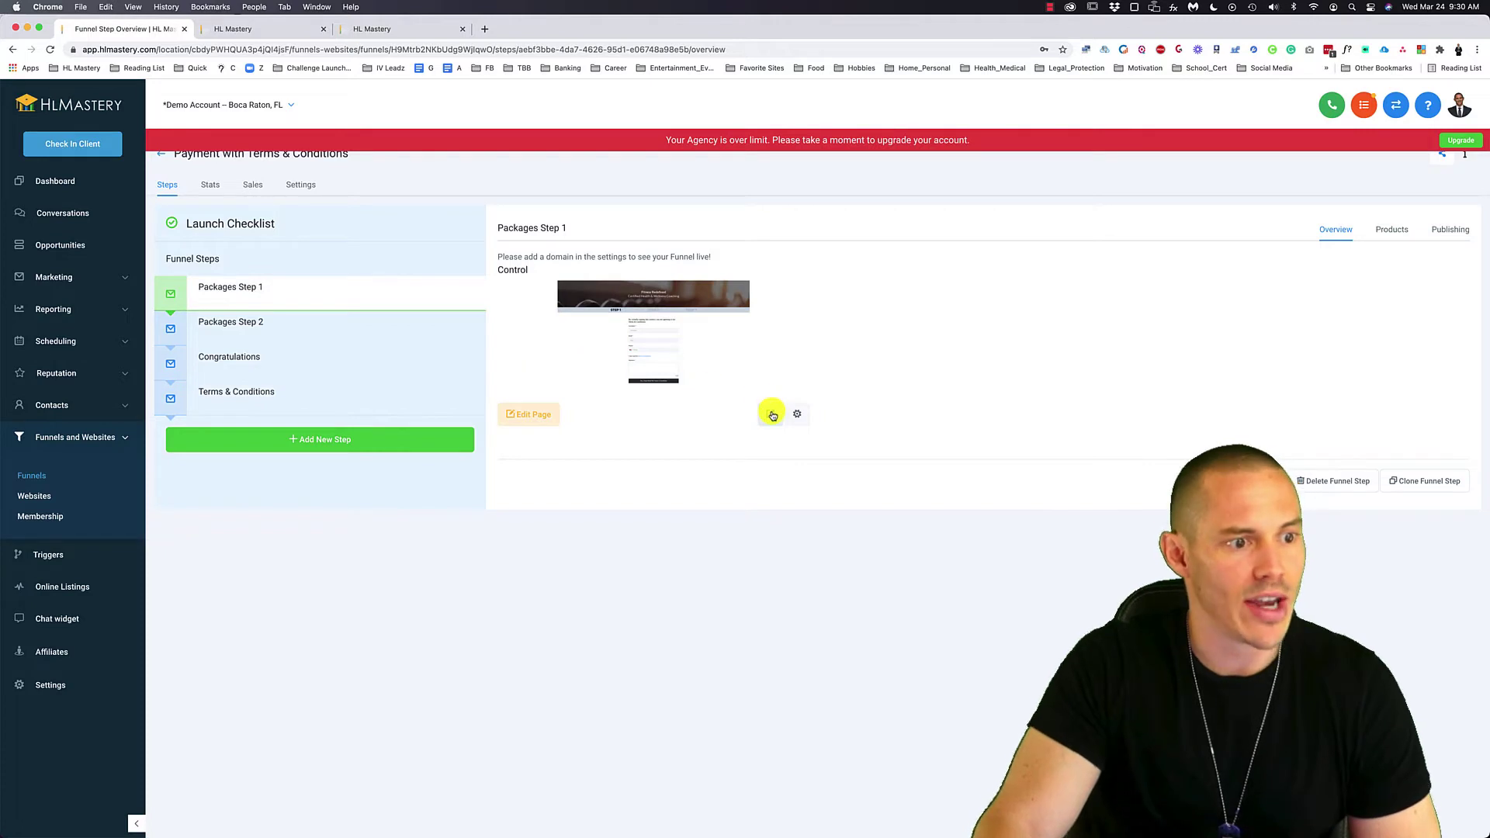
click(772, 415)
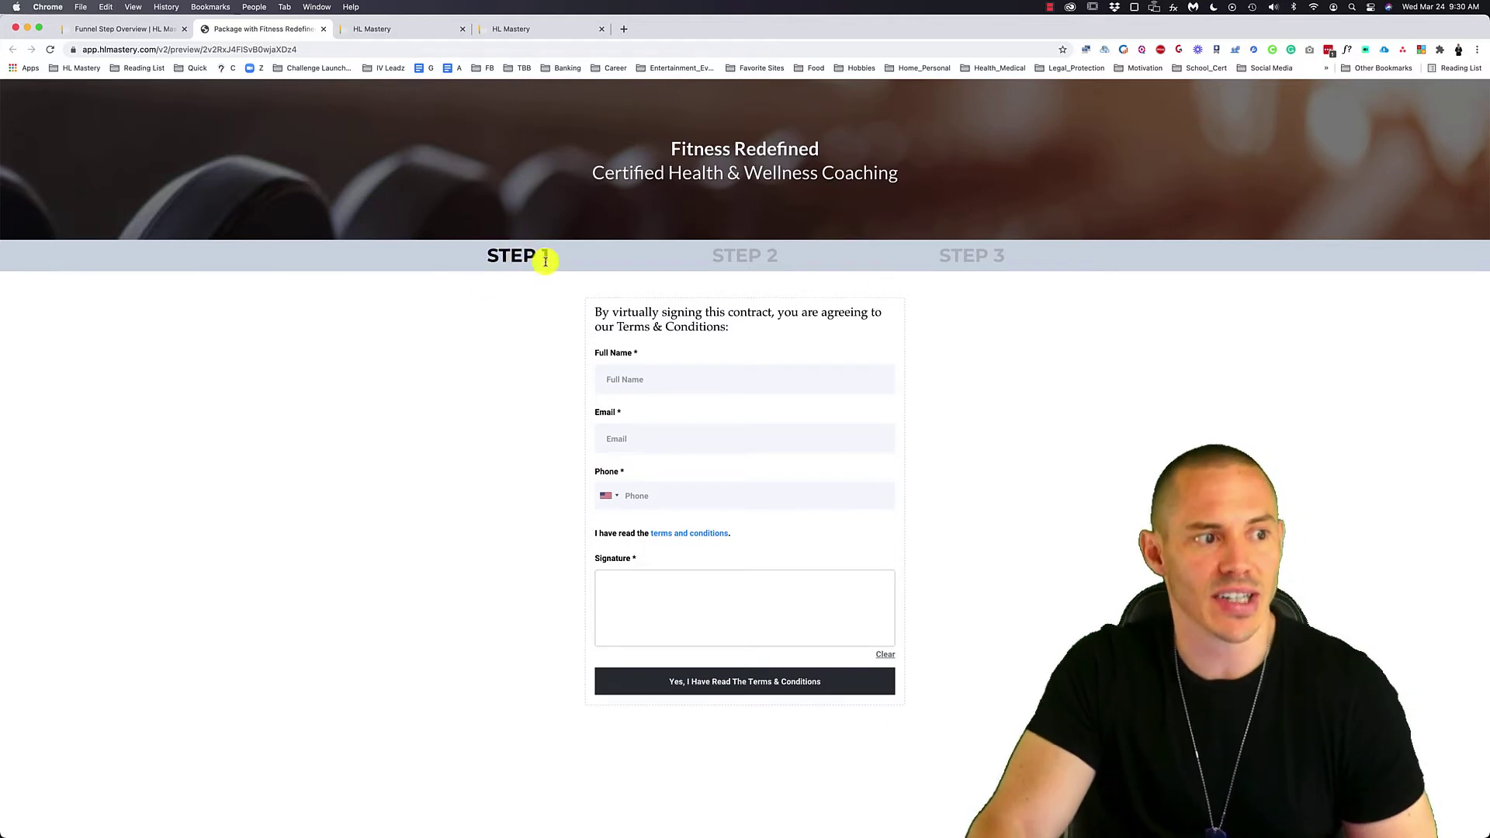
double_click(629, 327)
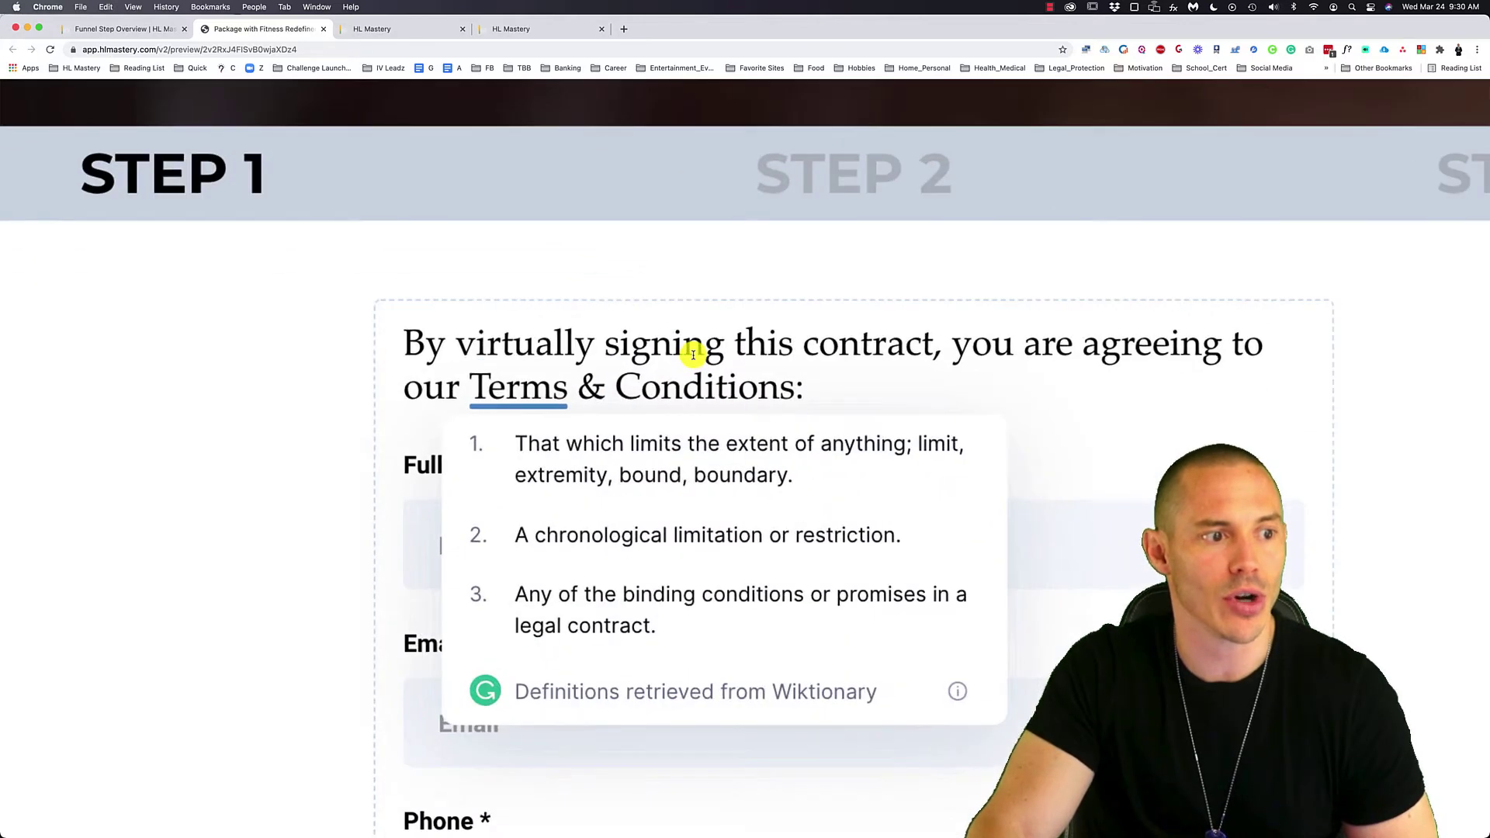
click(827, 327)
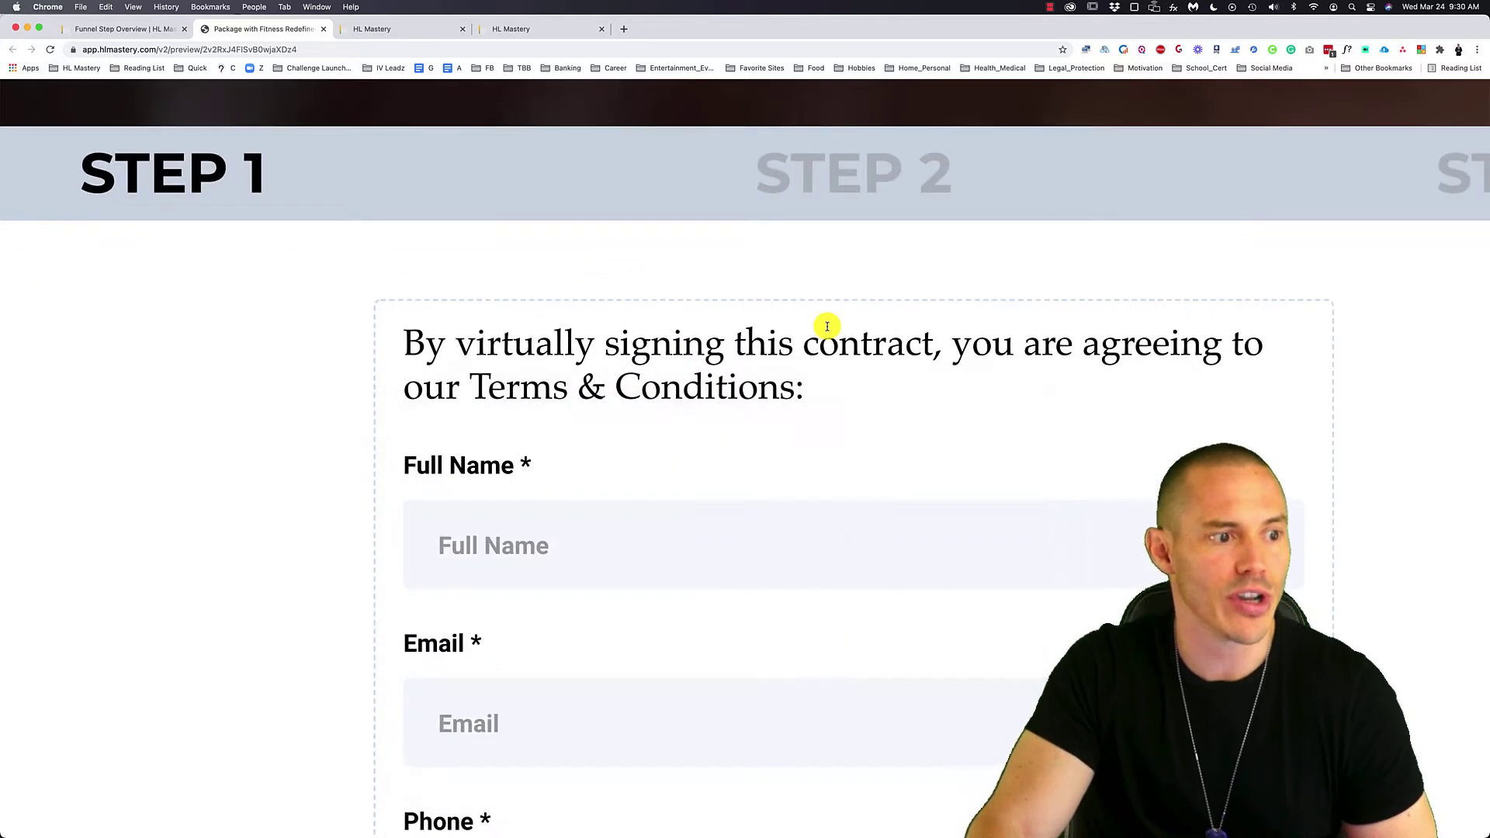
scroll(827, 326, down, 10)
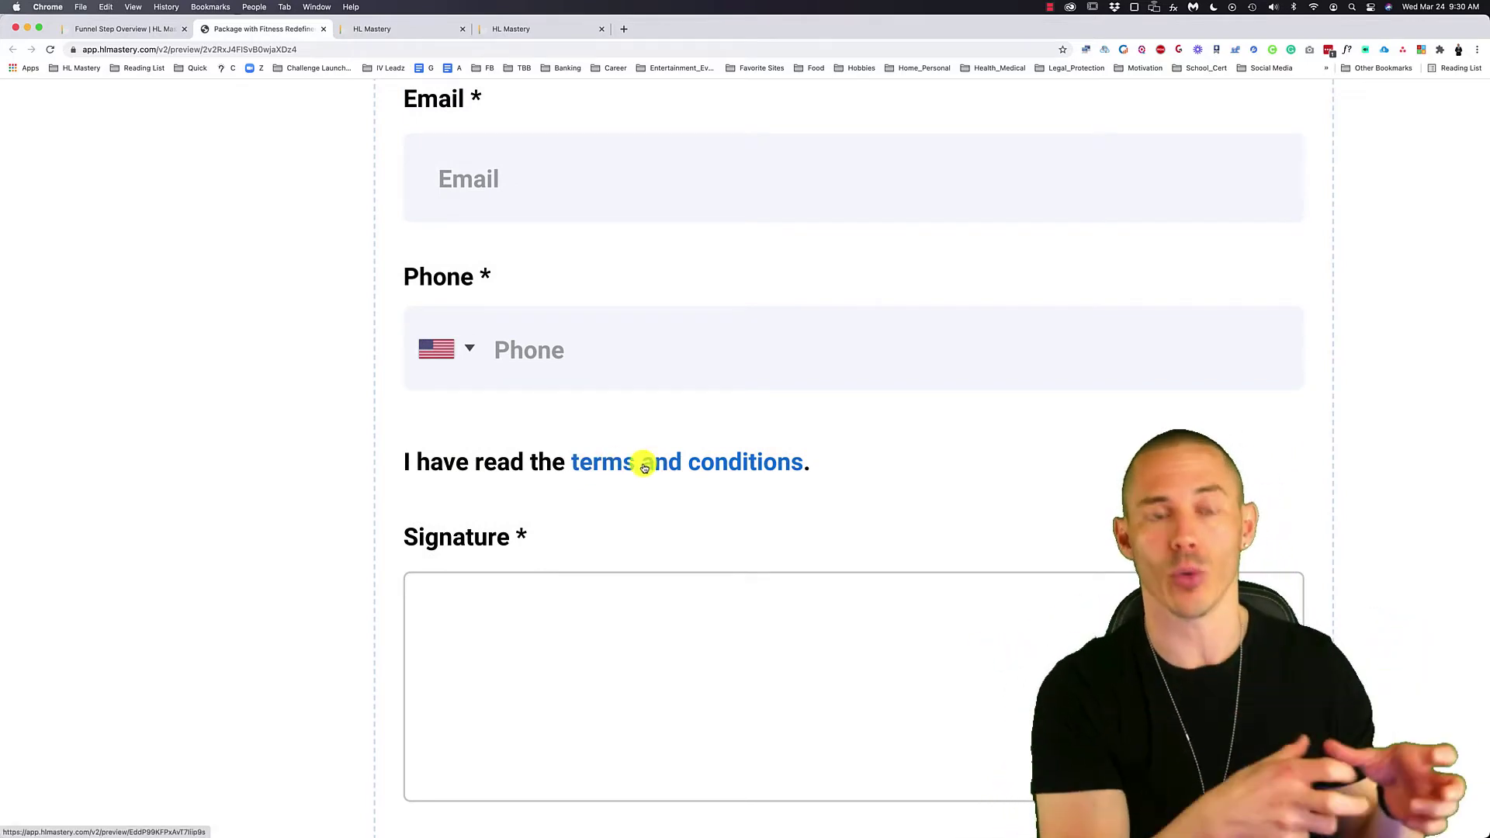
scroll(644, 465, down, 3)
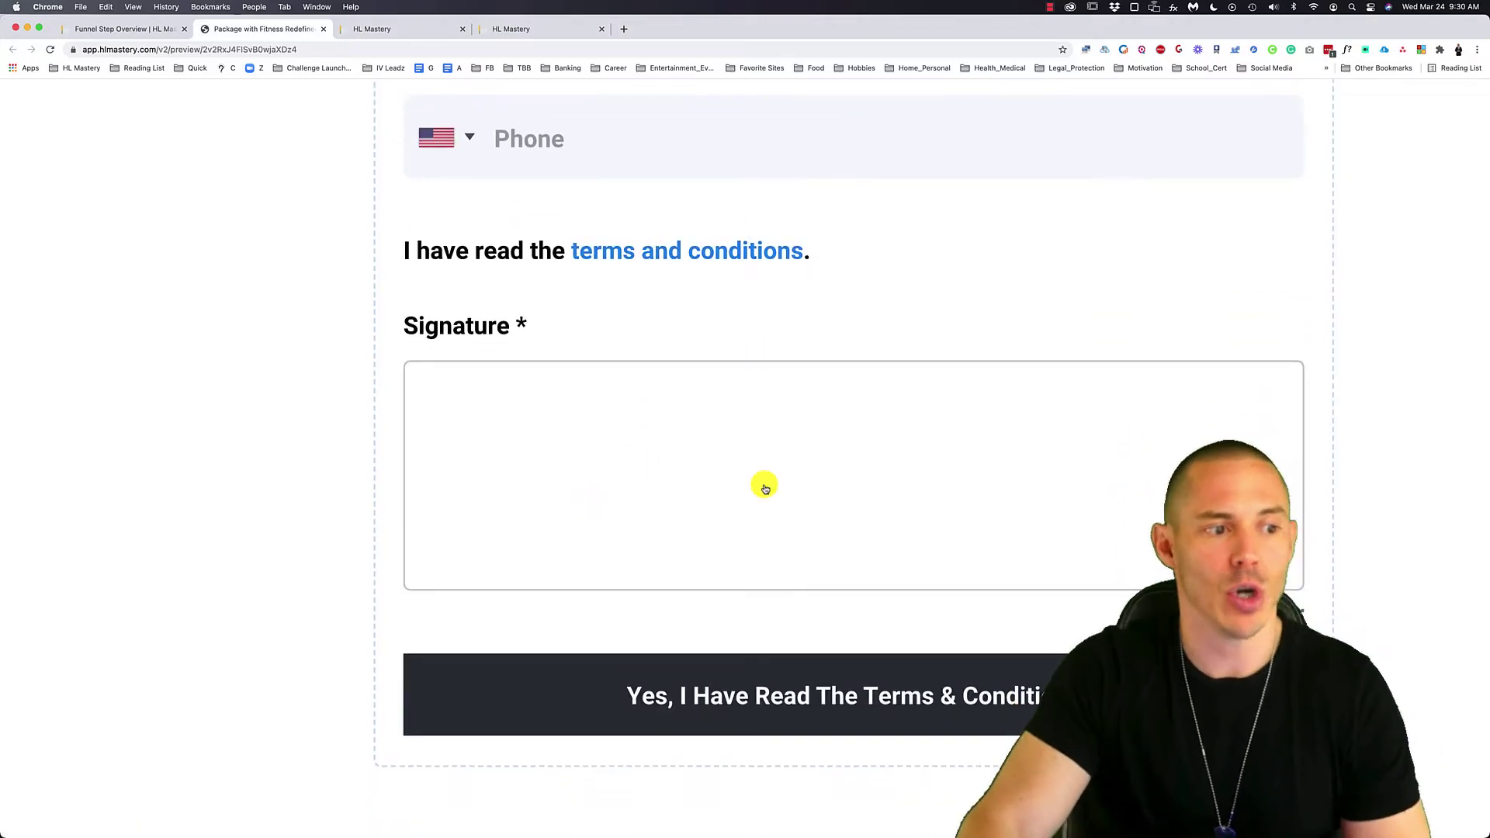
scroll(839, 526, down, 3)
scroll(838, 526, up, 5)
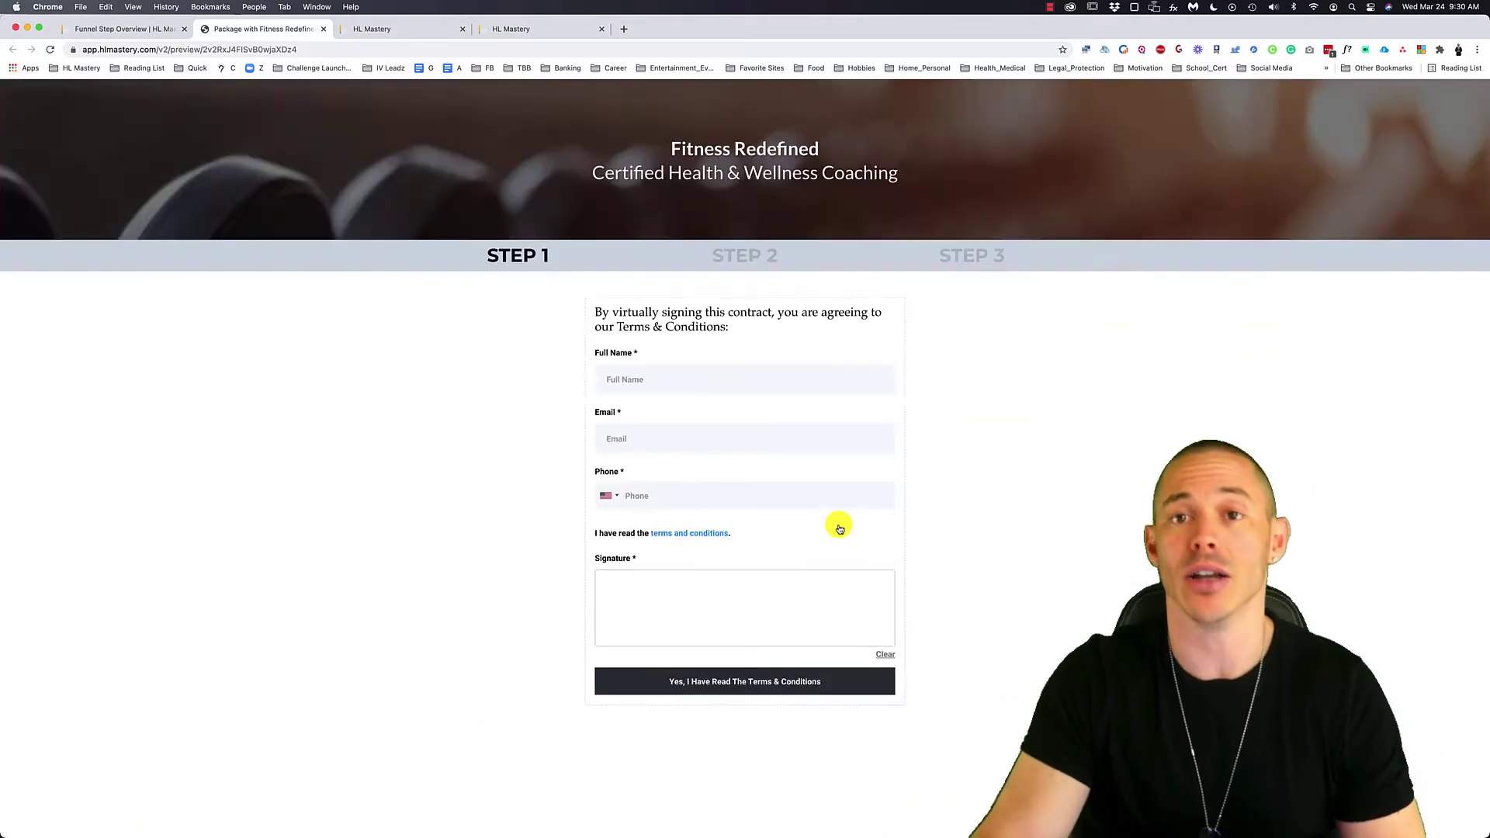
click(739, 377)
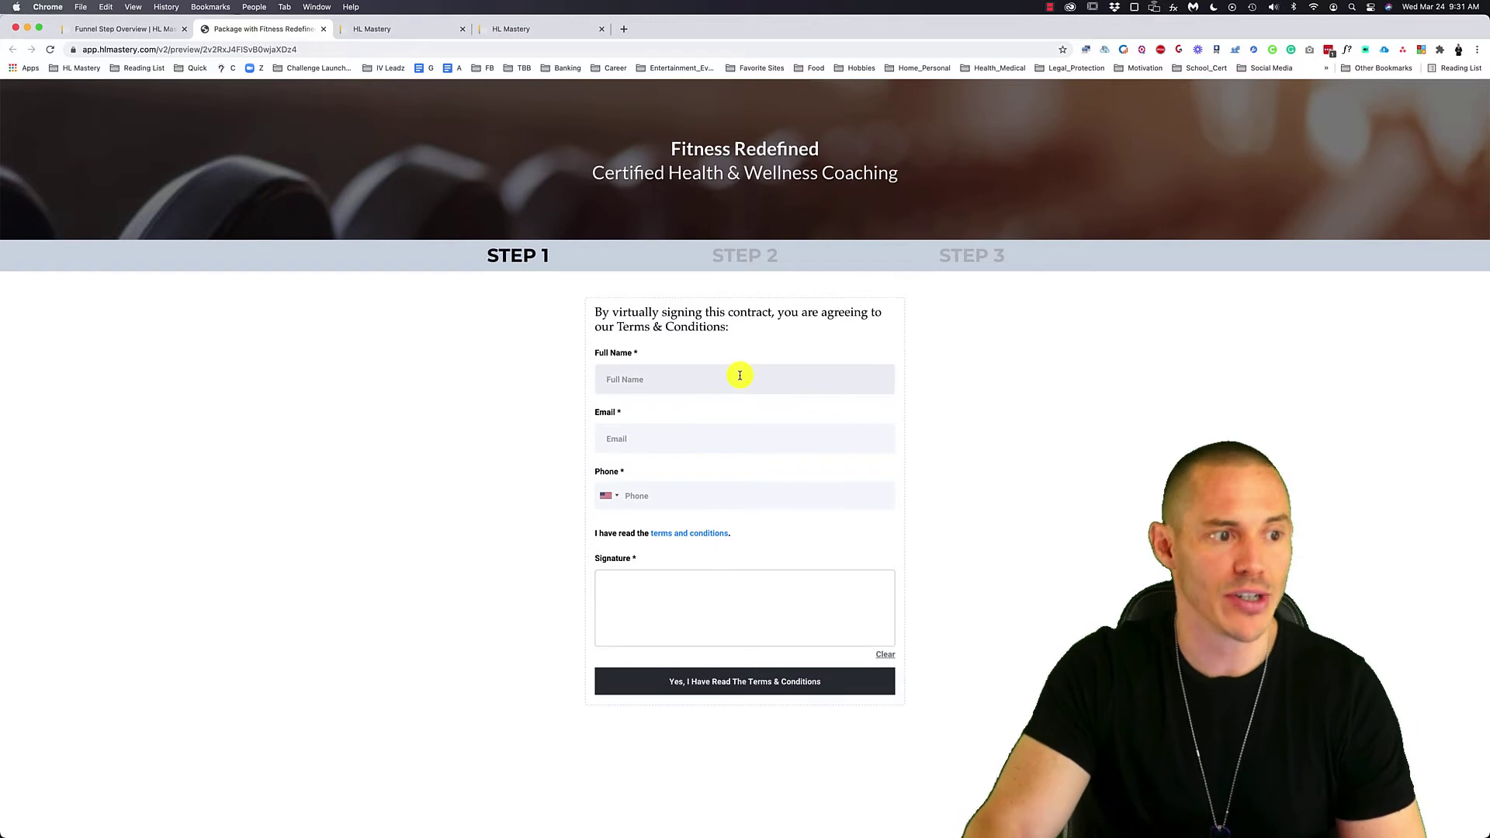
- Open the form's terms and conditions link and scroll through the Fitness Redefined Terms page
click(683, 535)
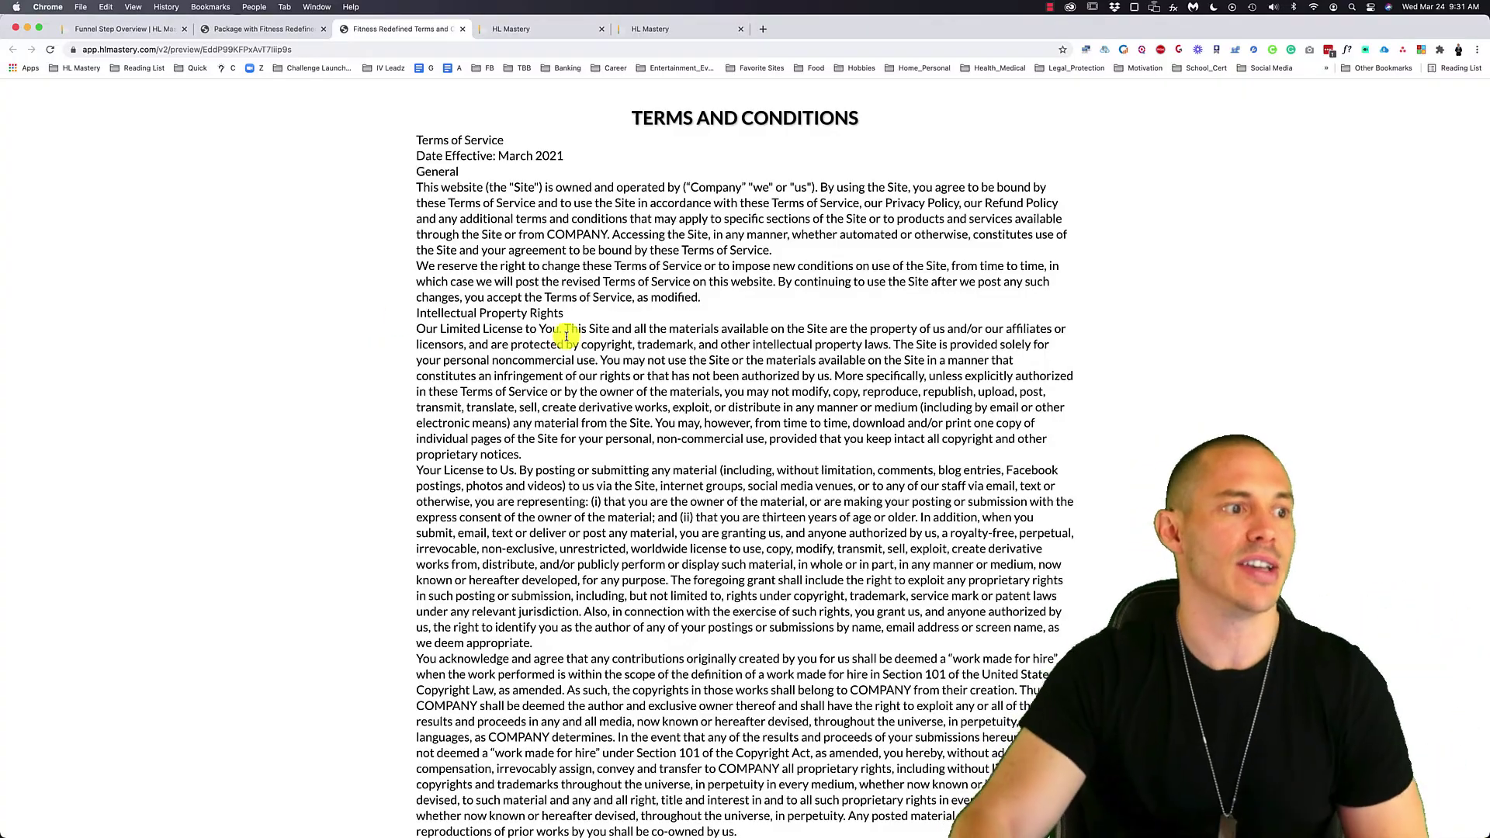
scroll(566, 335, down, 5)
scroll(566, 335, down, 20)
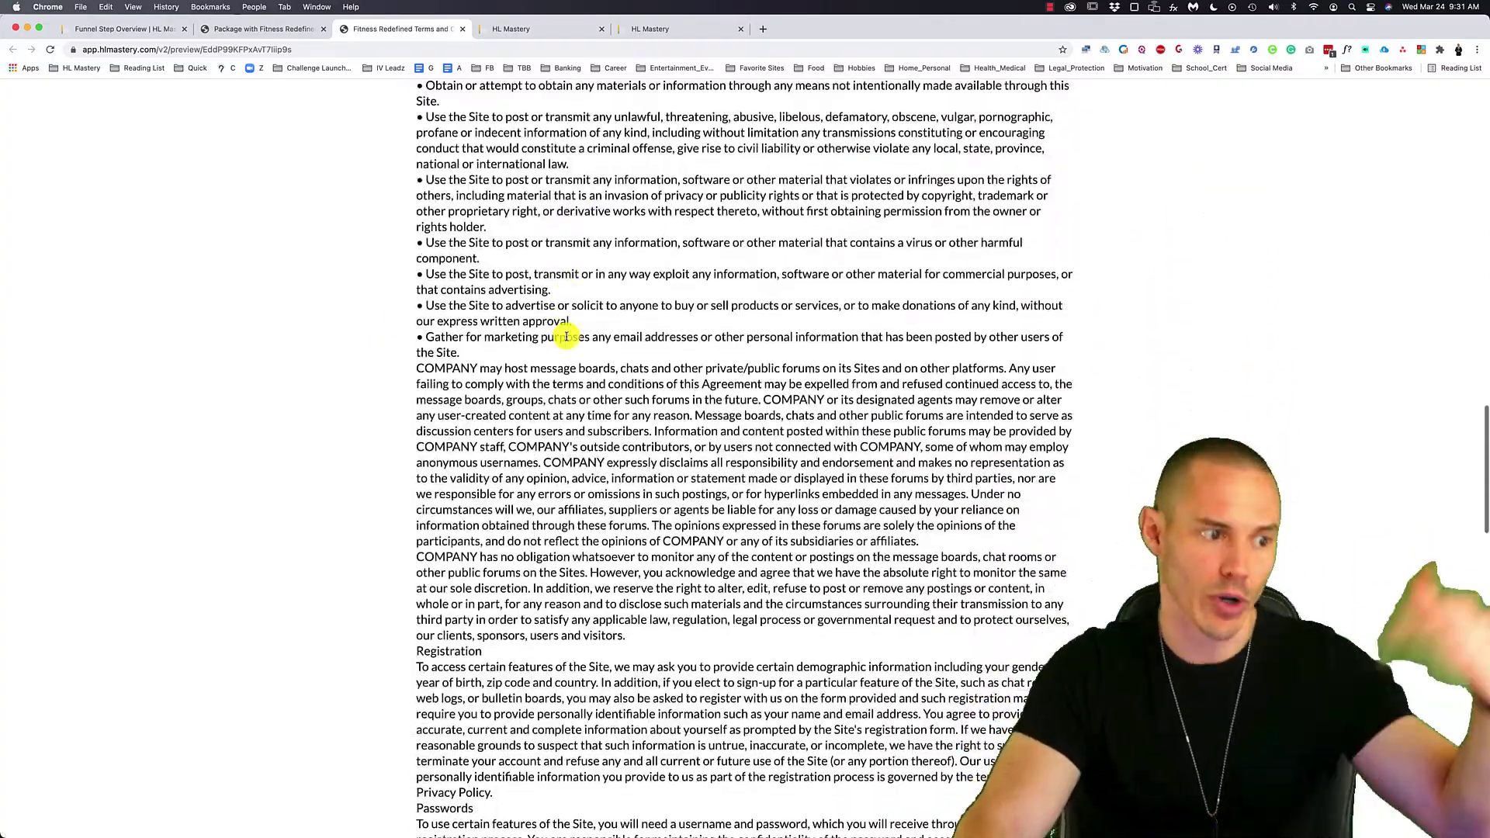
- Back on the Step 1 form, enter a test contact's full name, email and phone number
click(259, 29)
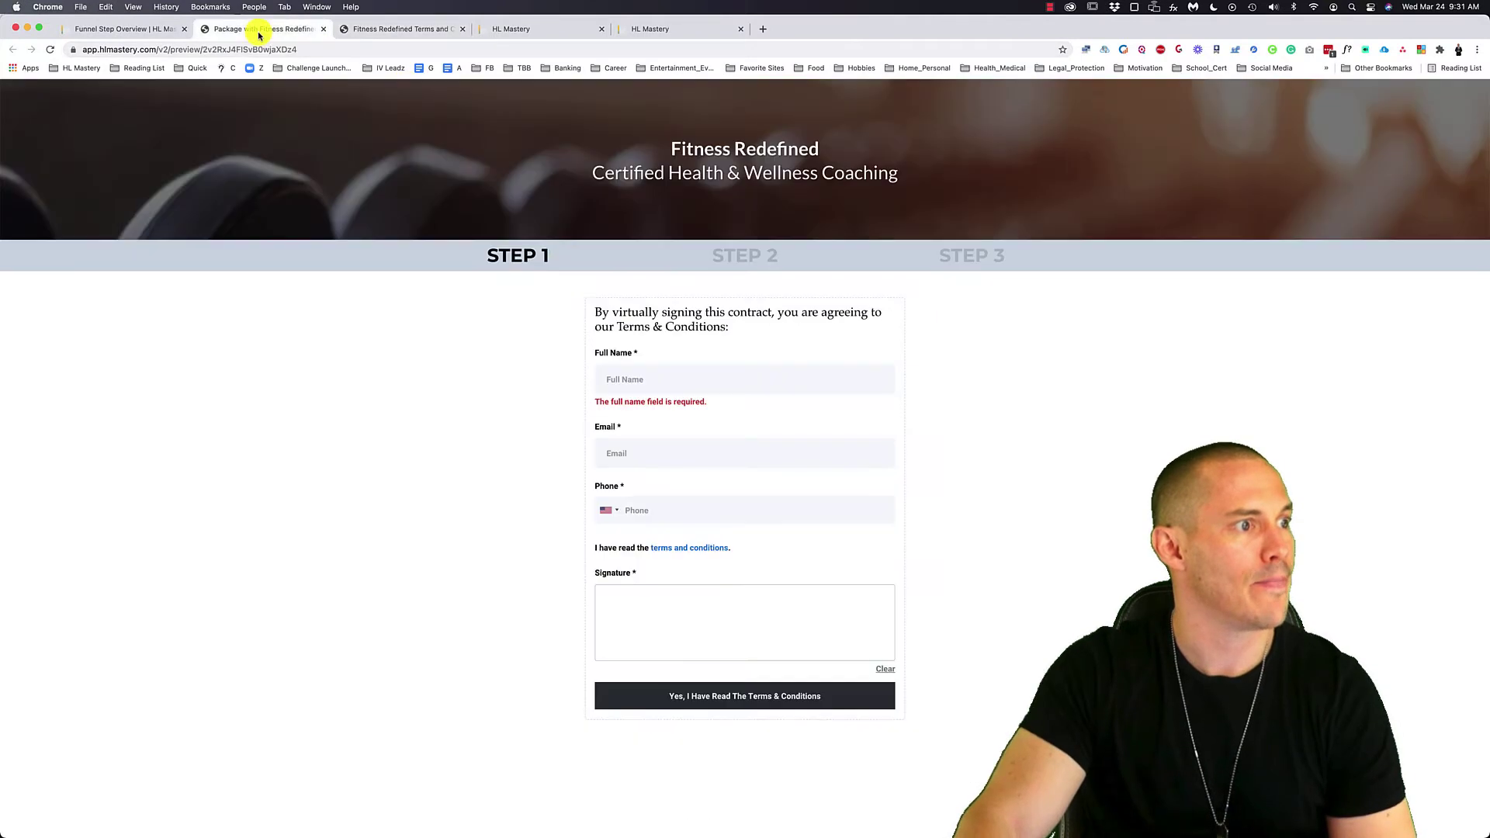
click(681, 375)
text(John)
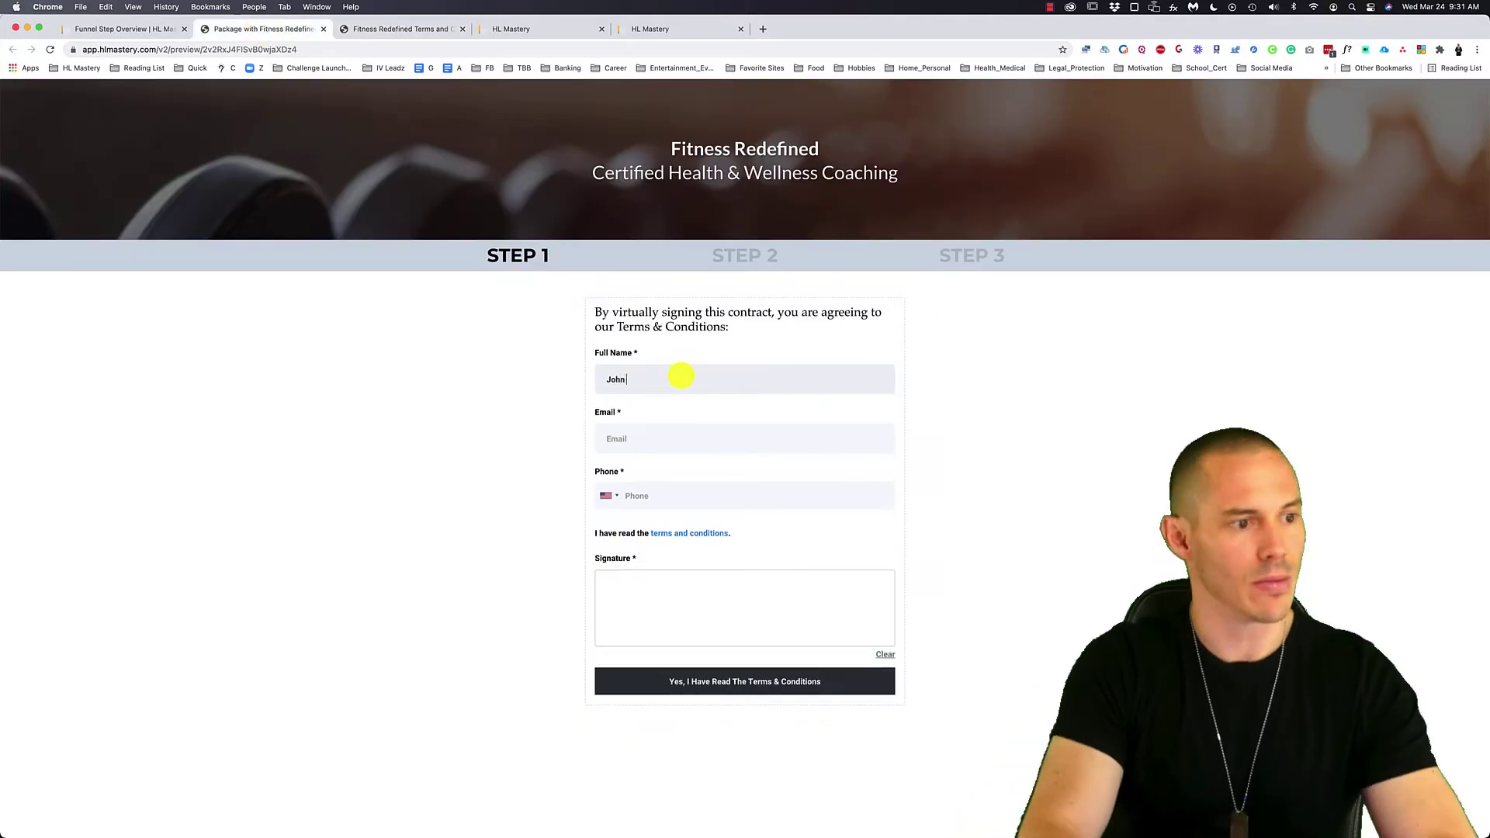
text( Smith)
key(Tab)
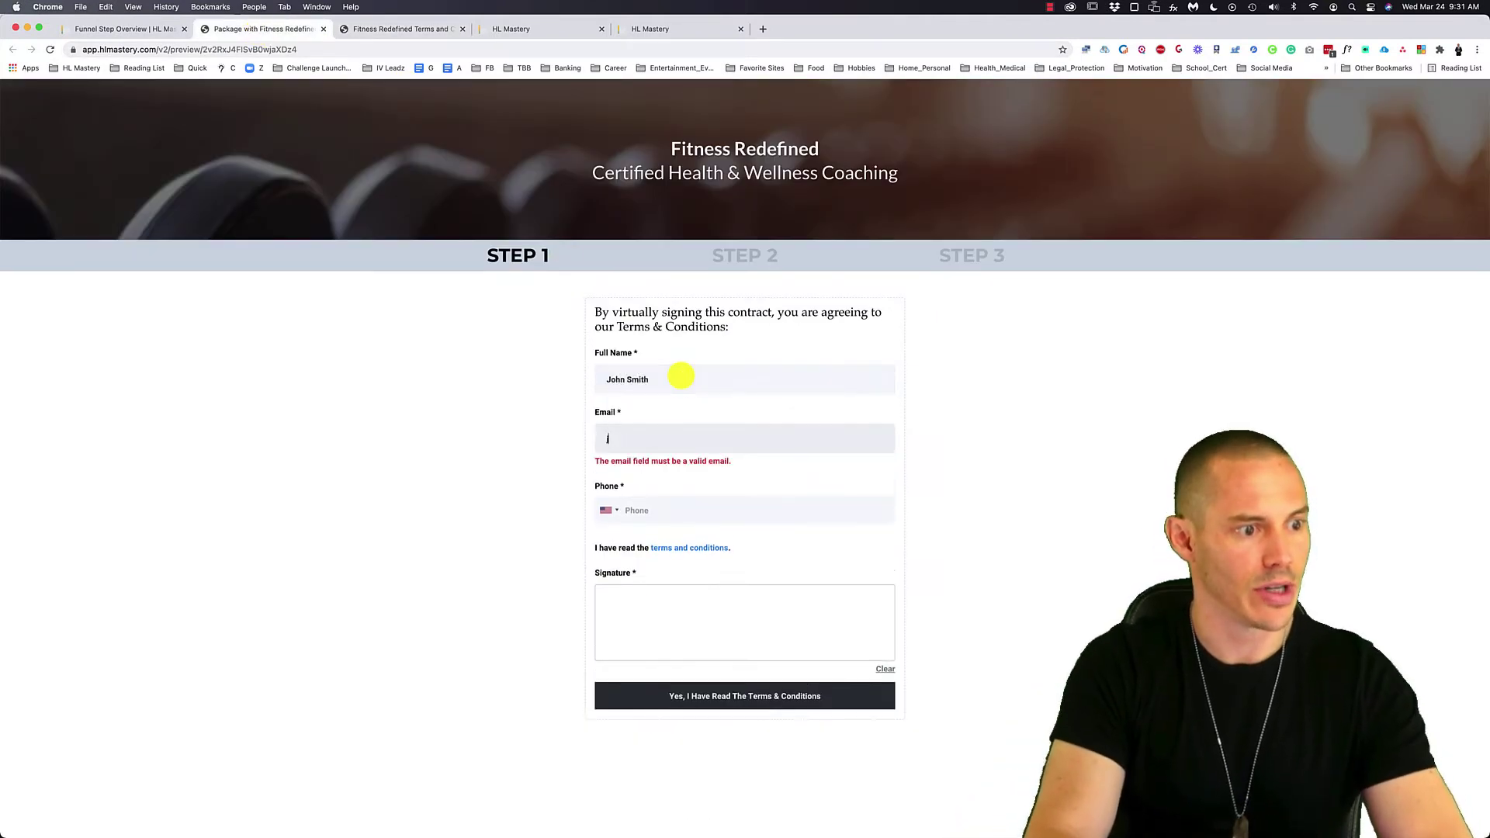
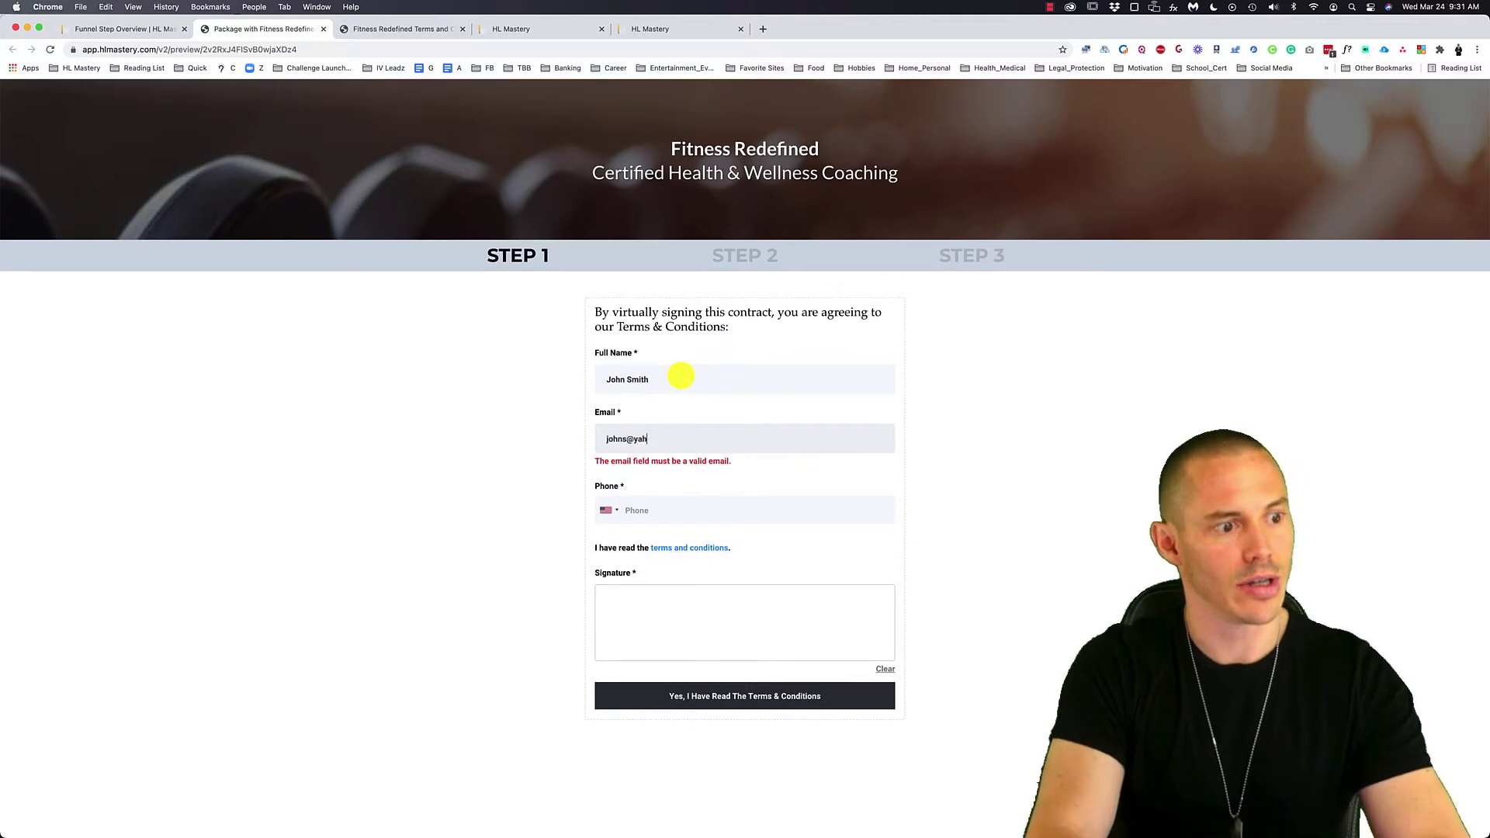
key(Tab)
text(561) 555-1234)
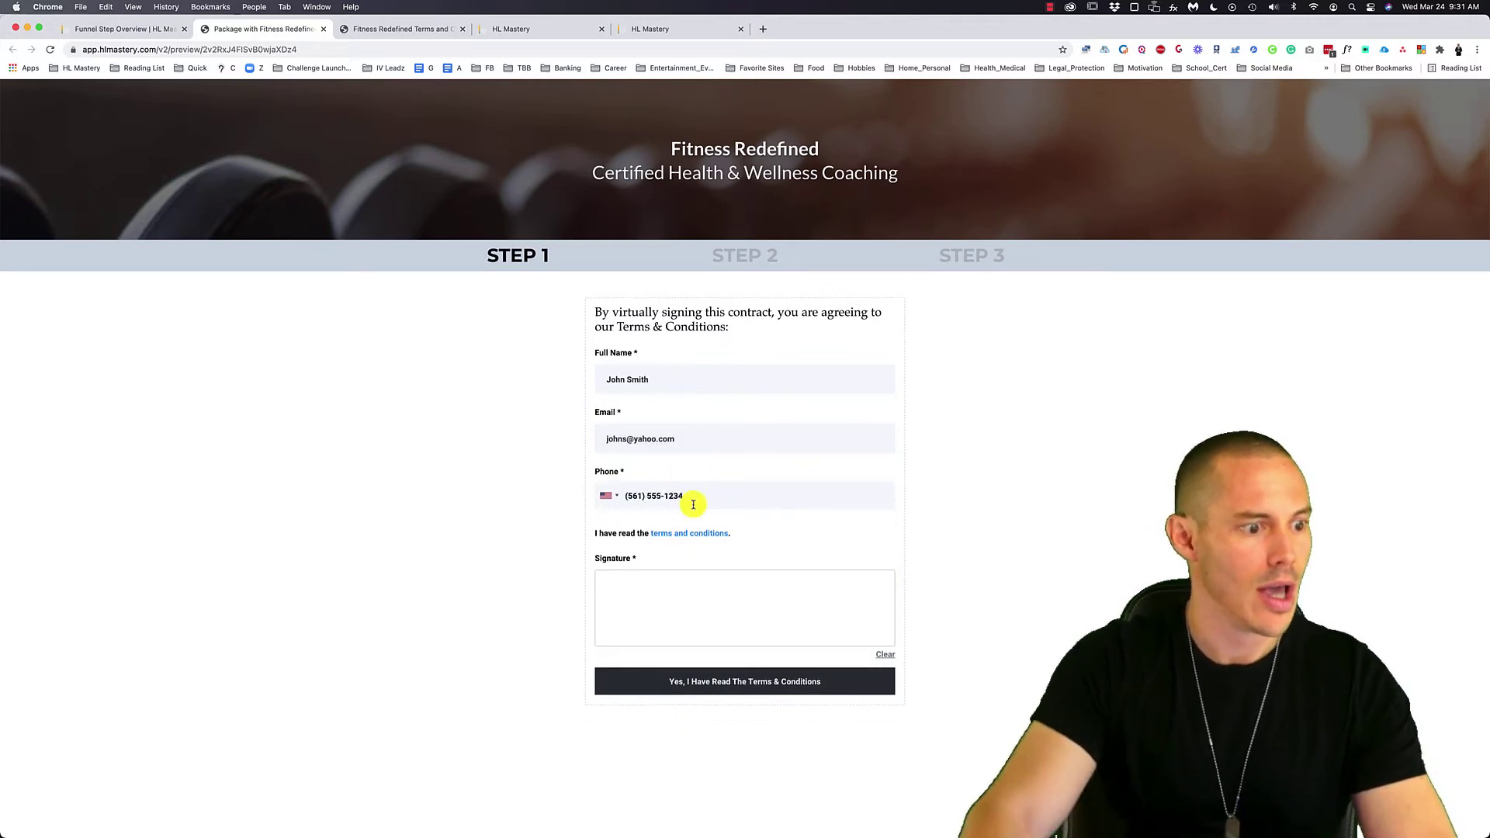
- Draw a signature in the Signature box and submit the terms form to reach Step 2
mouse_move(651, 607)
mouse_down()
mouse_move(705, 589)
mouse_move(708, 608)
mouse_move(758, 608)
mouse_move(767, 642)
mouse_up()
click(768, 681)
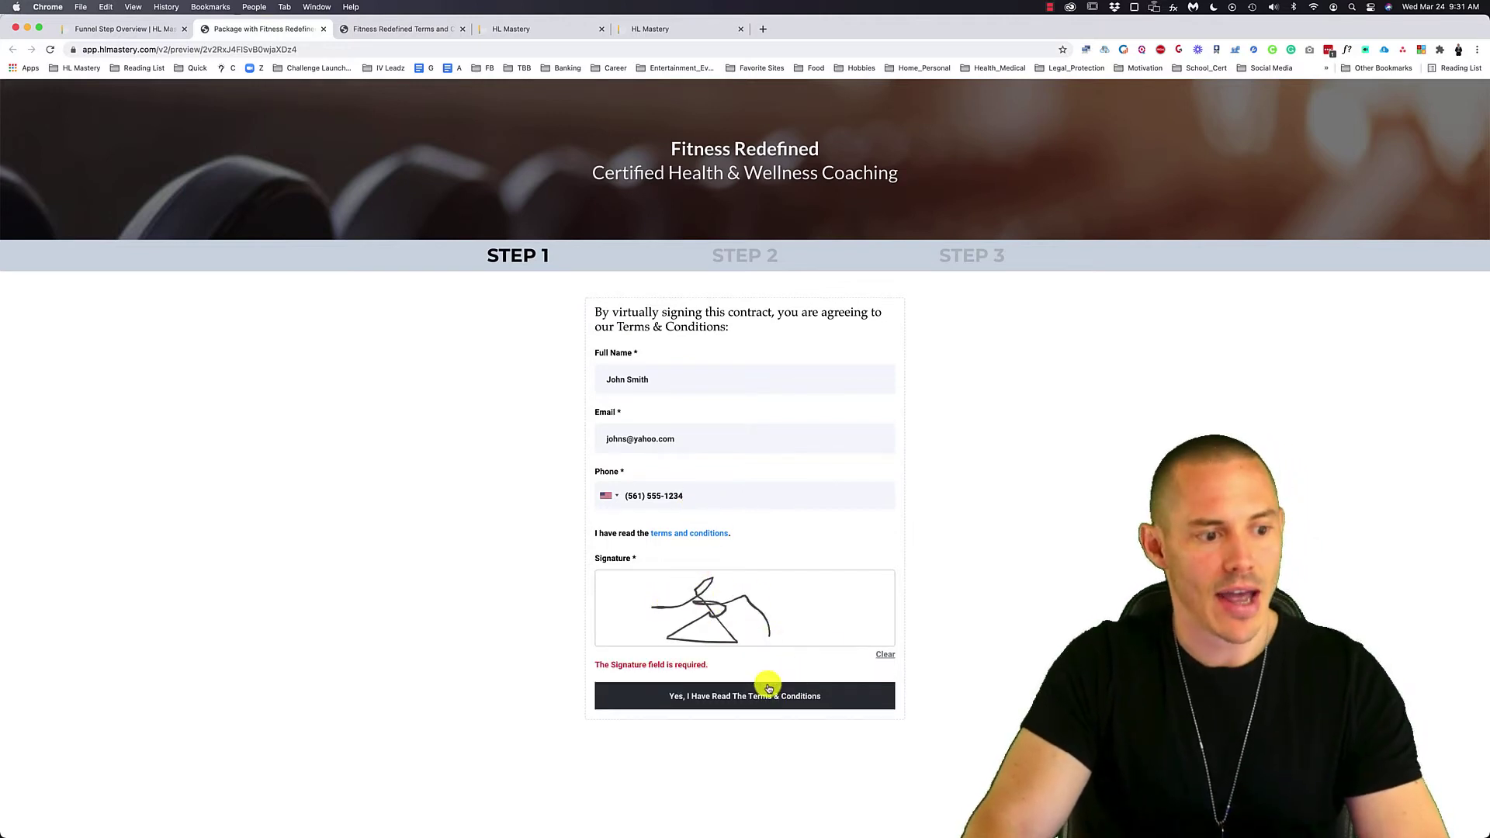
click(721, 696)
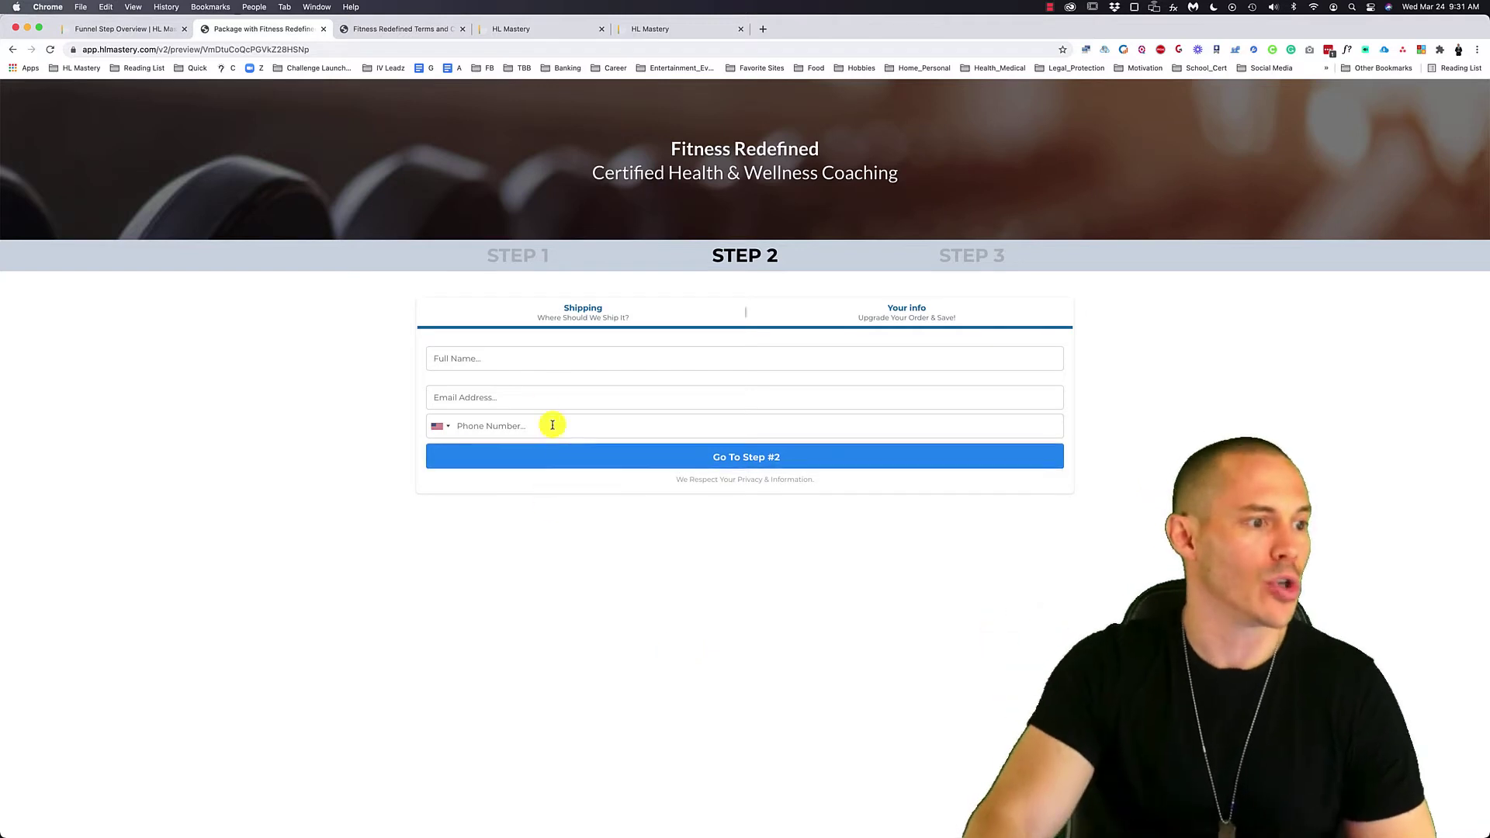
- Enter the test contact's full name, email and phone on Step 2, then continue to the payment section
click(509, 358)
text(49h)
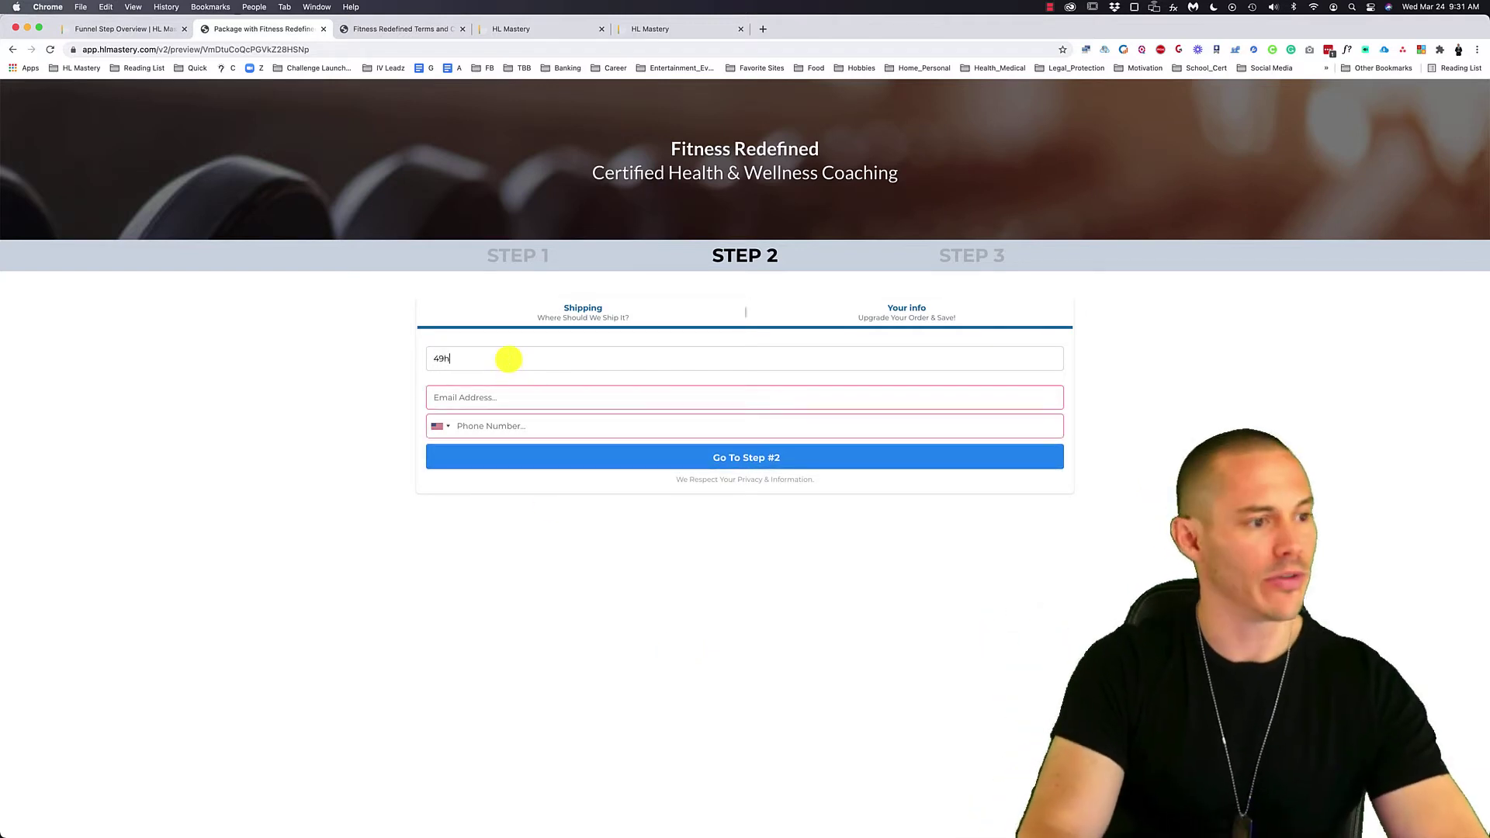
key(BackSpace)
key(BackSpace)
text(John)
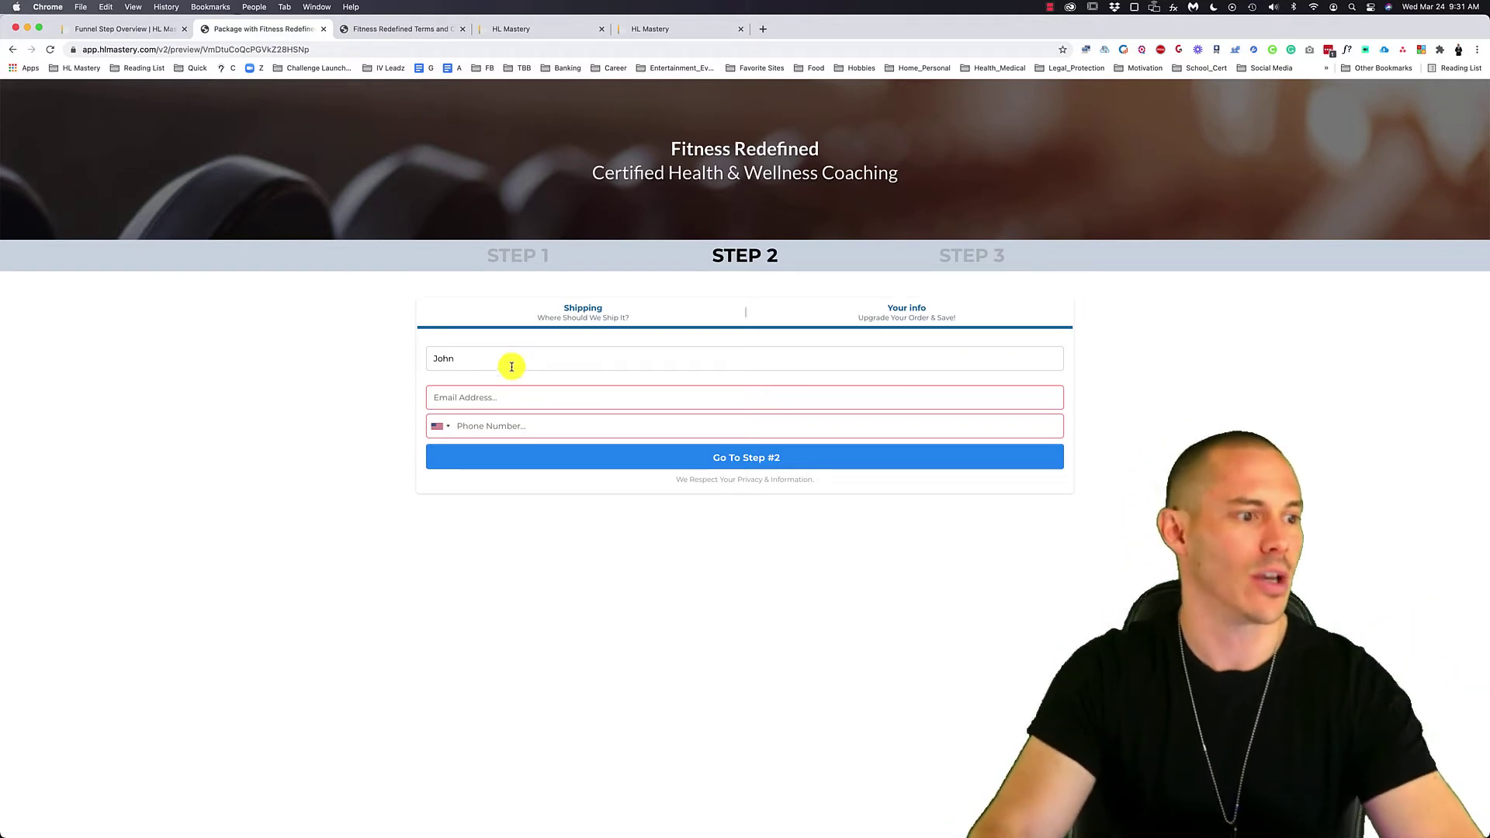
text(Smith)
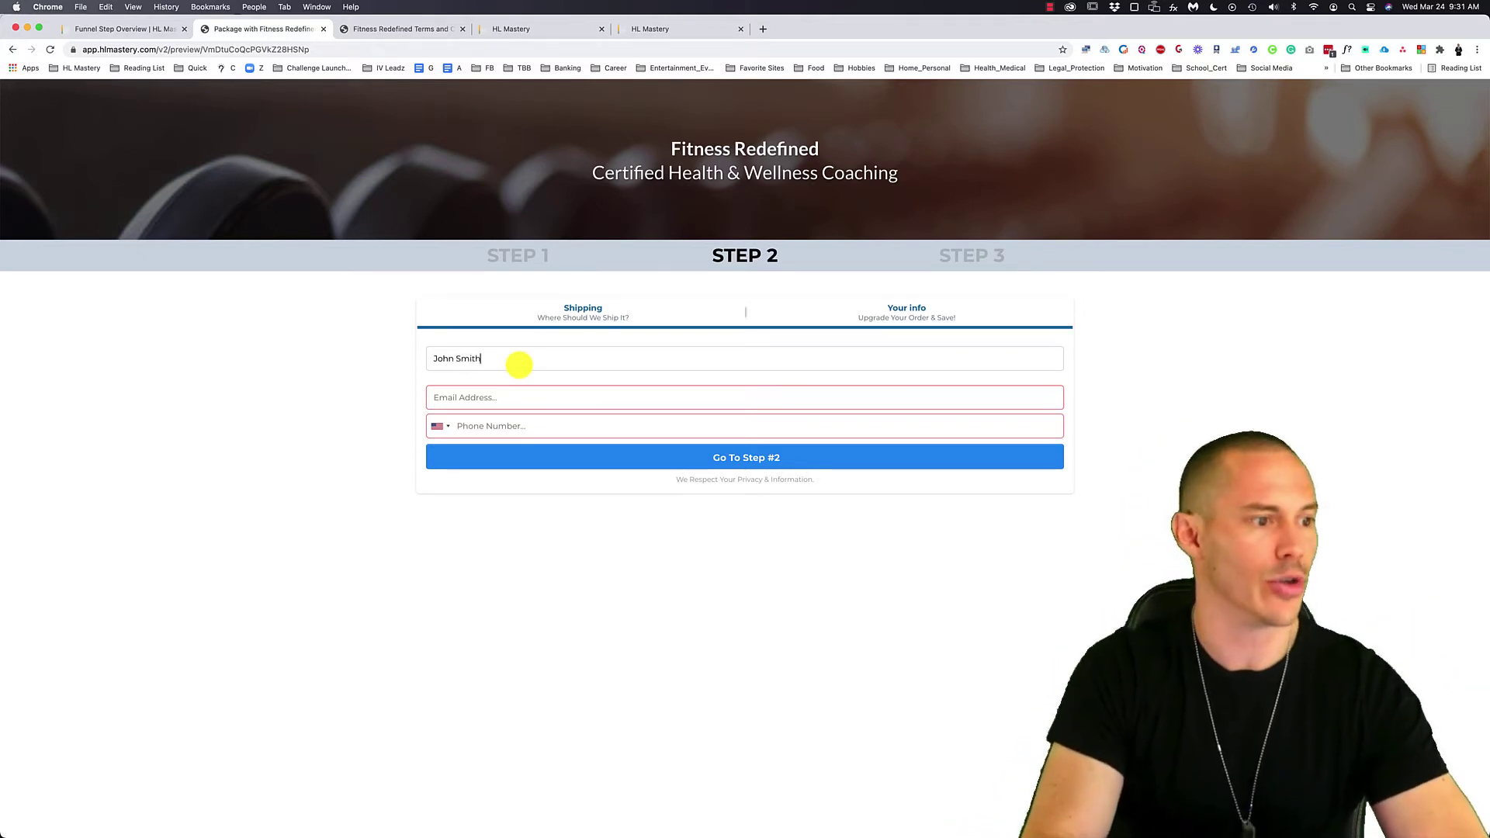
key(Tab)
key(Tab)
key(Tab)
text(5615551234)
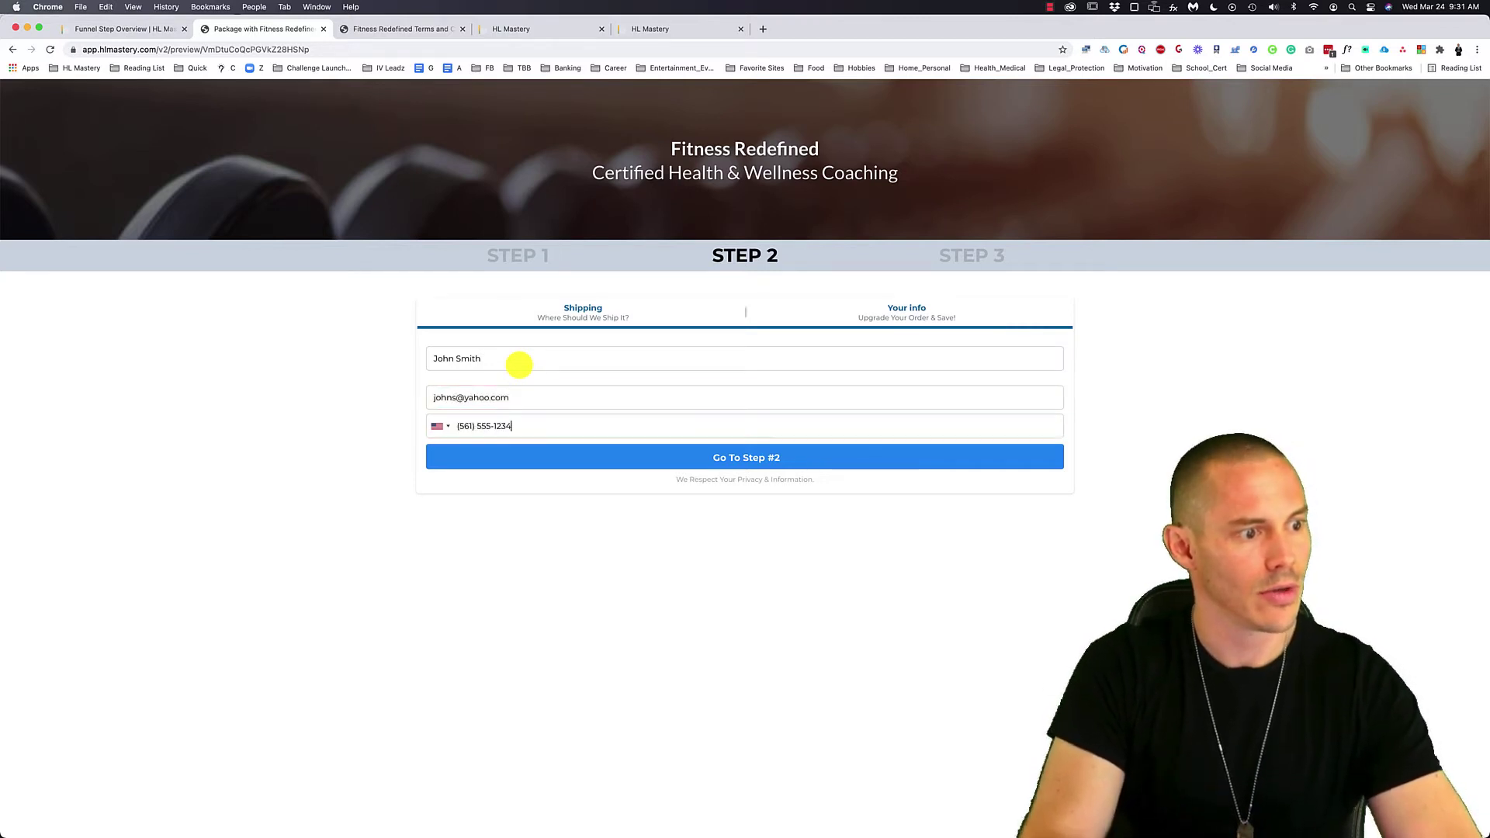
click(668, 456)
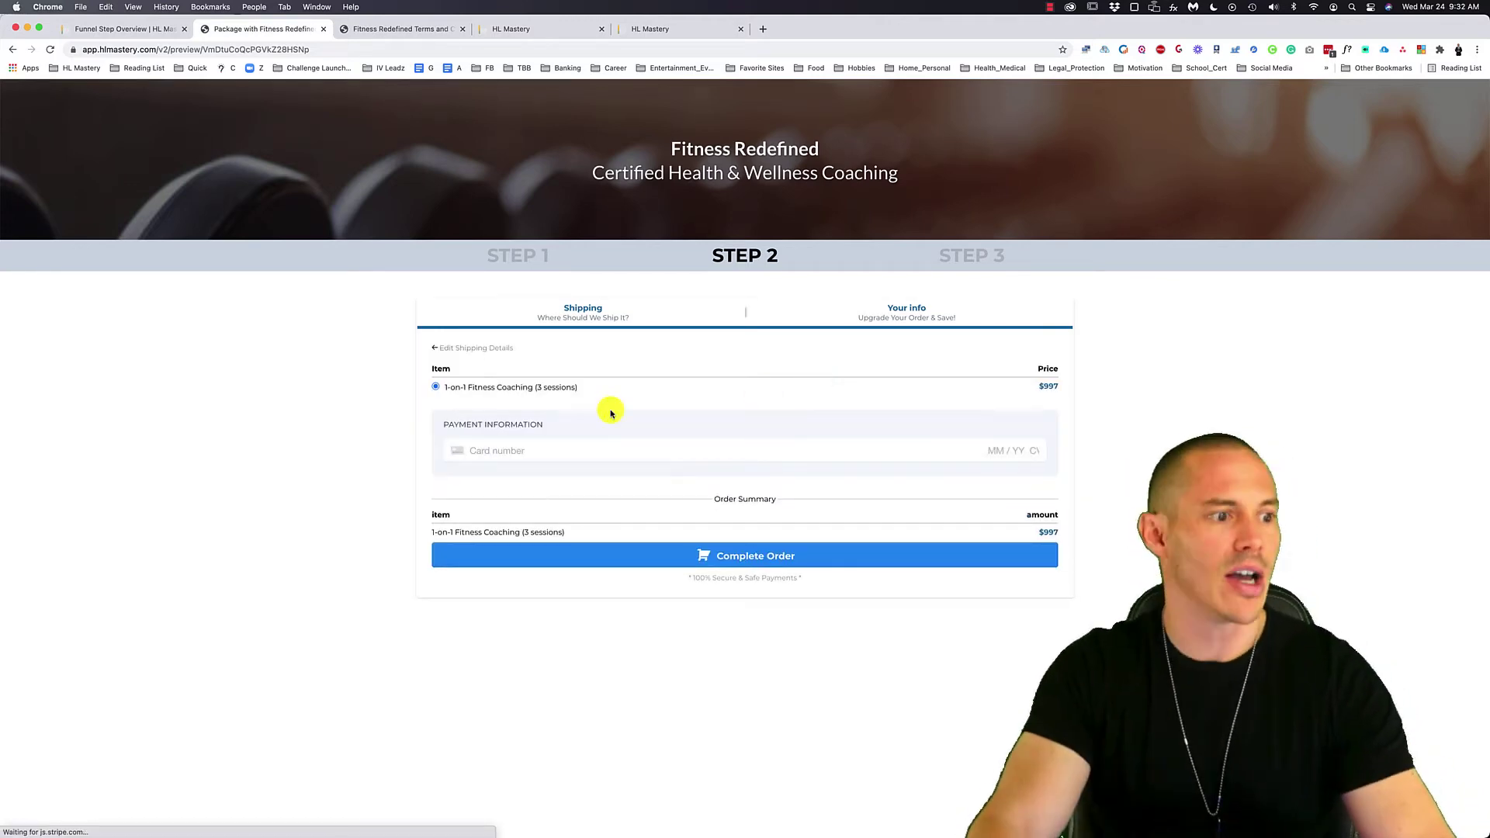
scroll(307, 378, left, 2)
scroll(306, 378, right, 5)
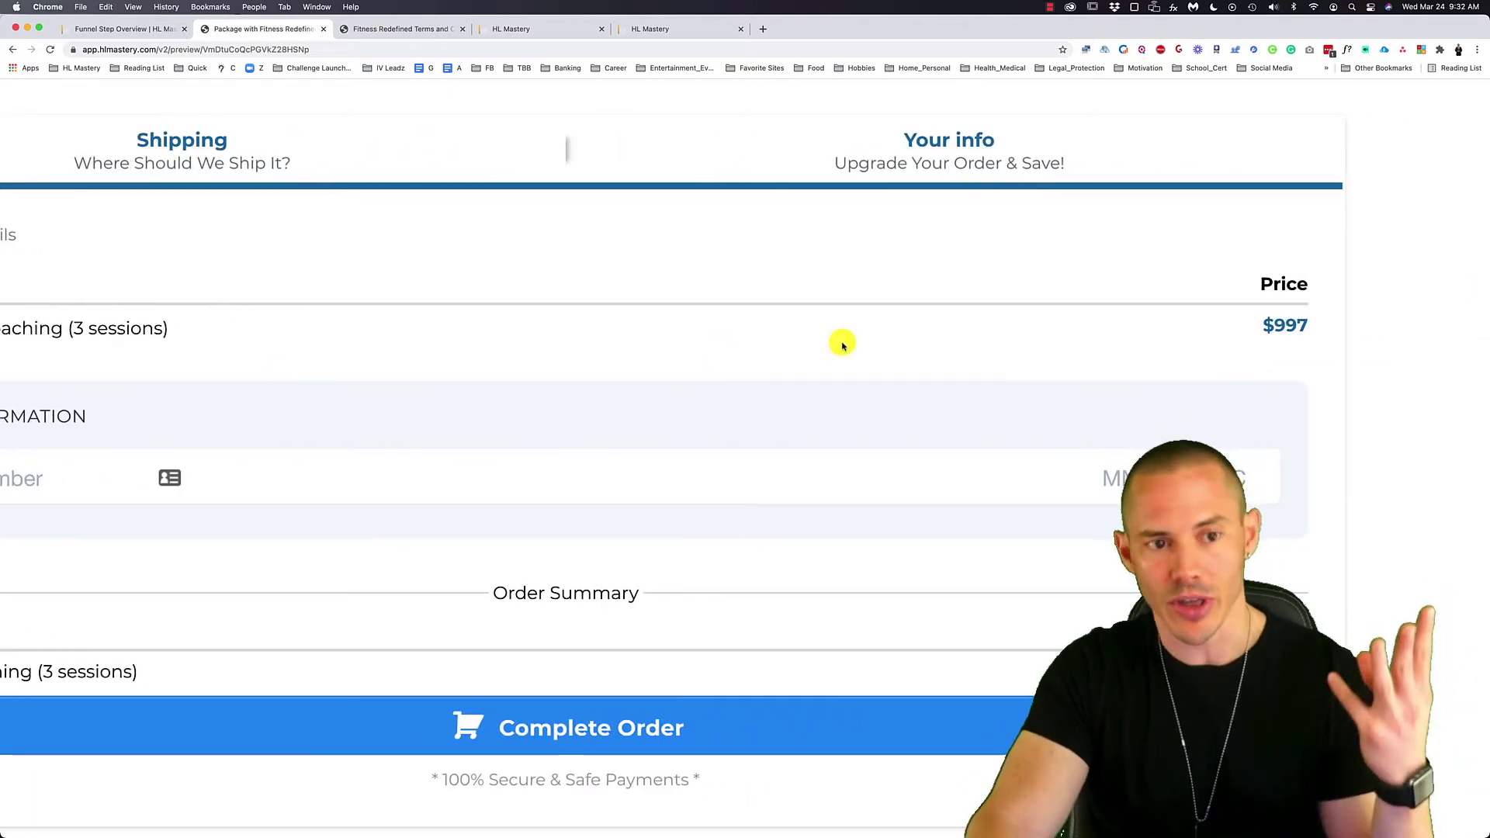
scroll(851, 344, down, 5)
click(497, 450)
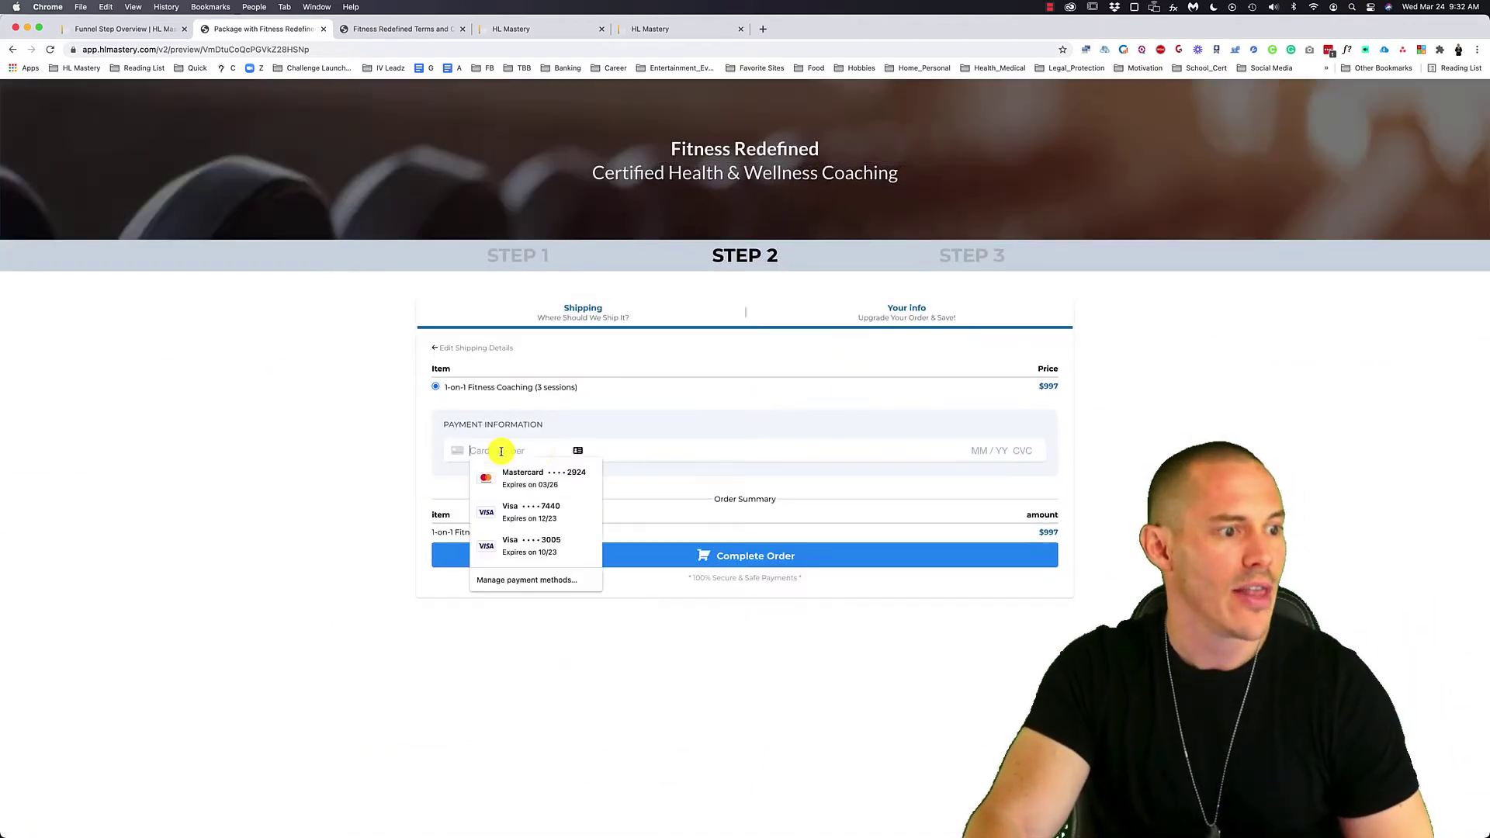
click(971, 451)
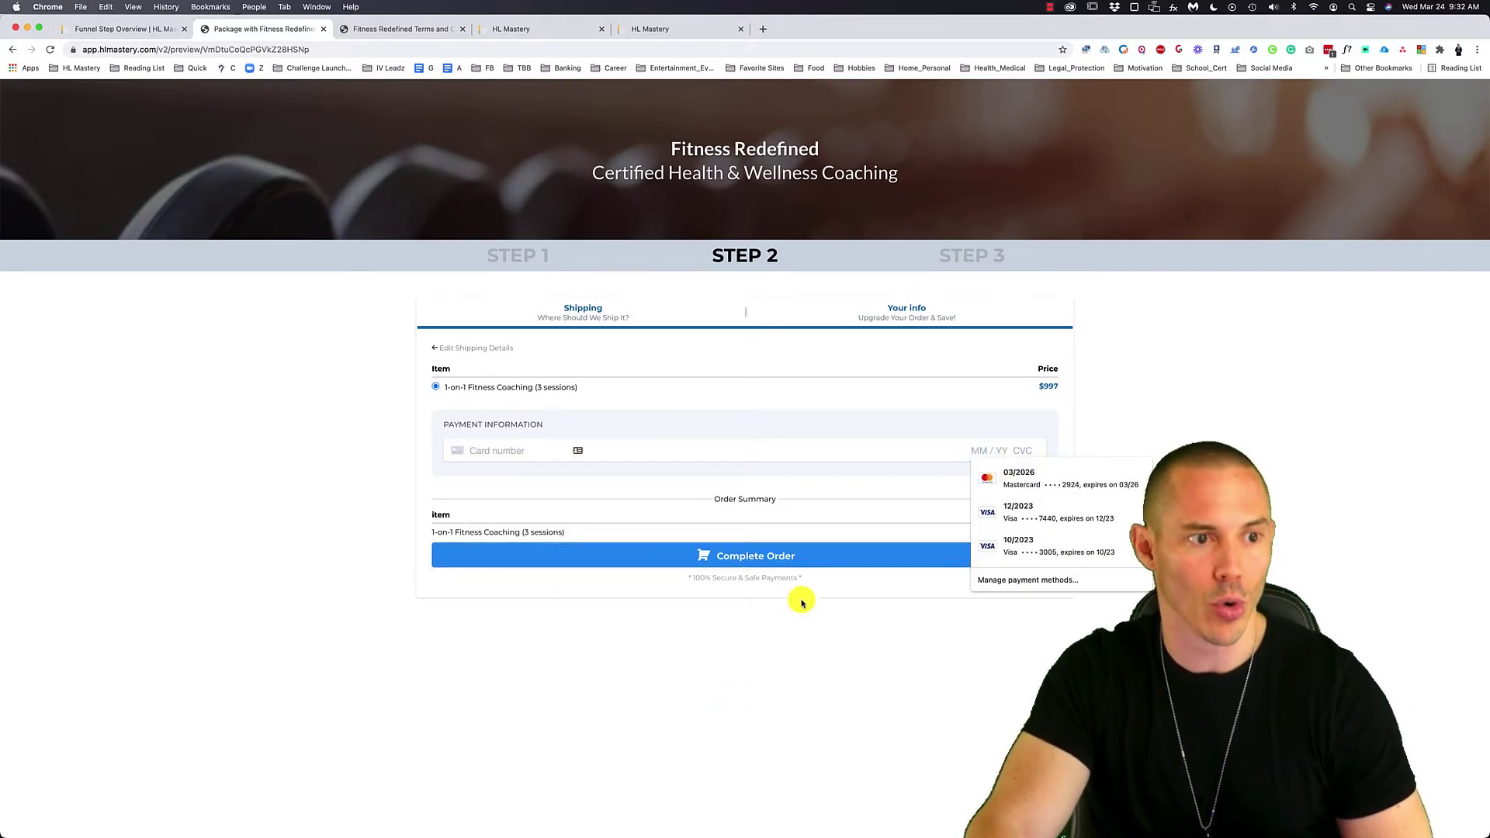
- Close the Terms preview tab and return to the funnel step overview
click(377, 29)
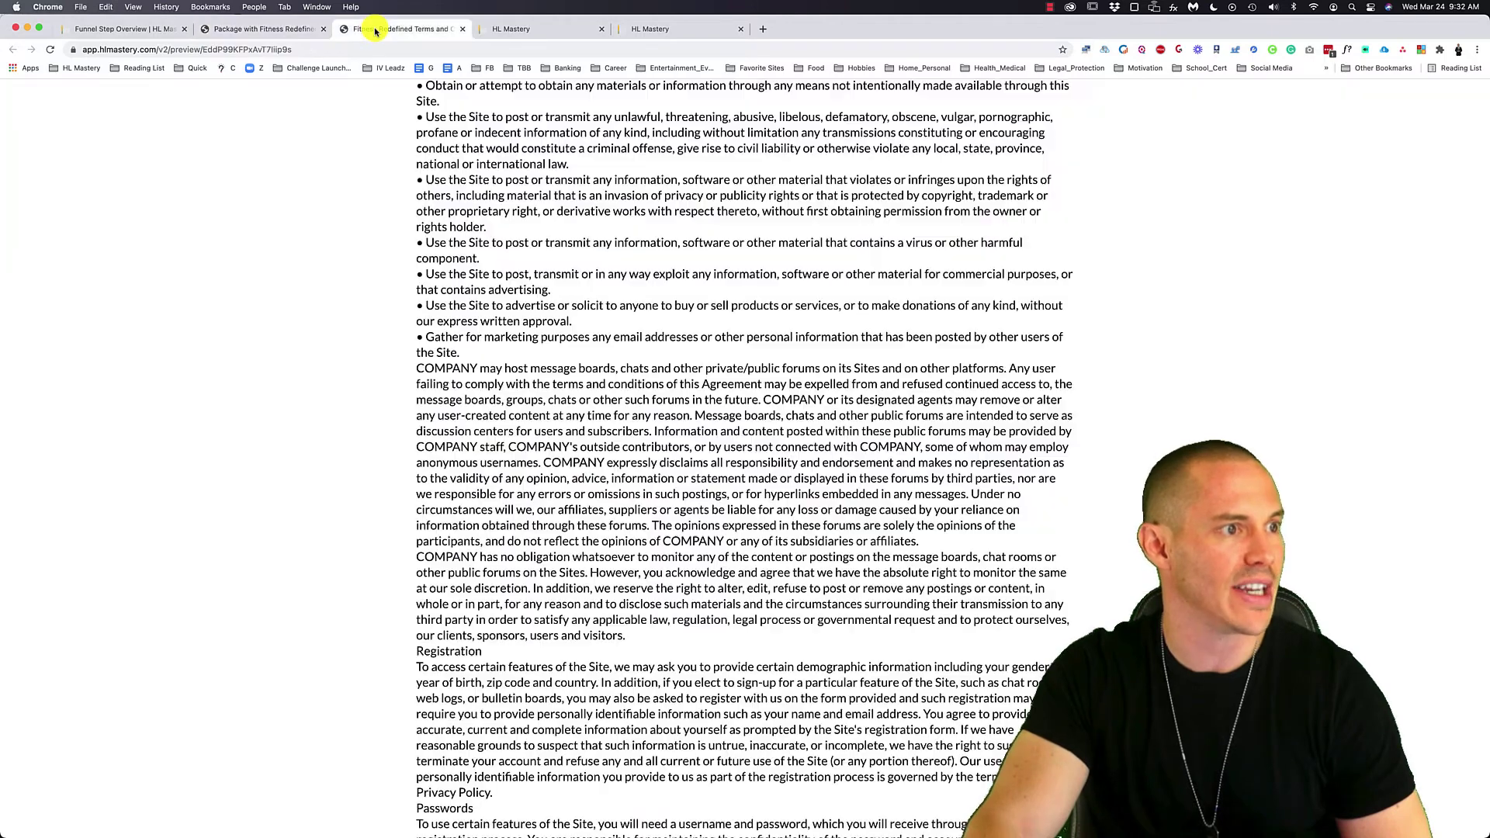
click(463, 29)
click(154, 31)
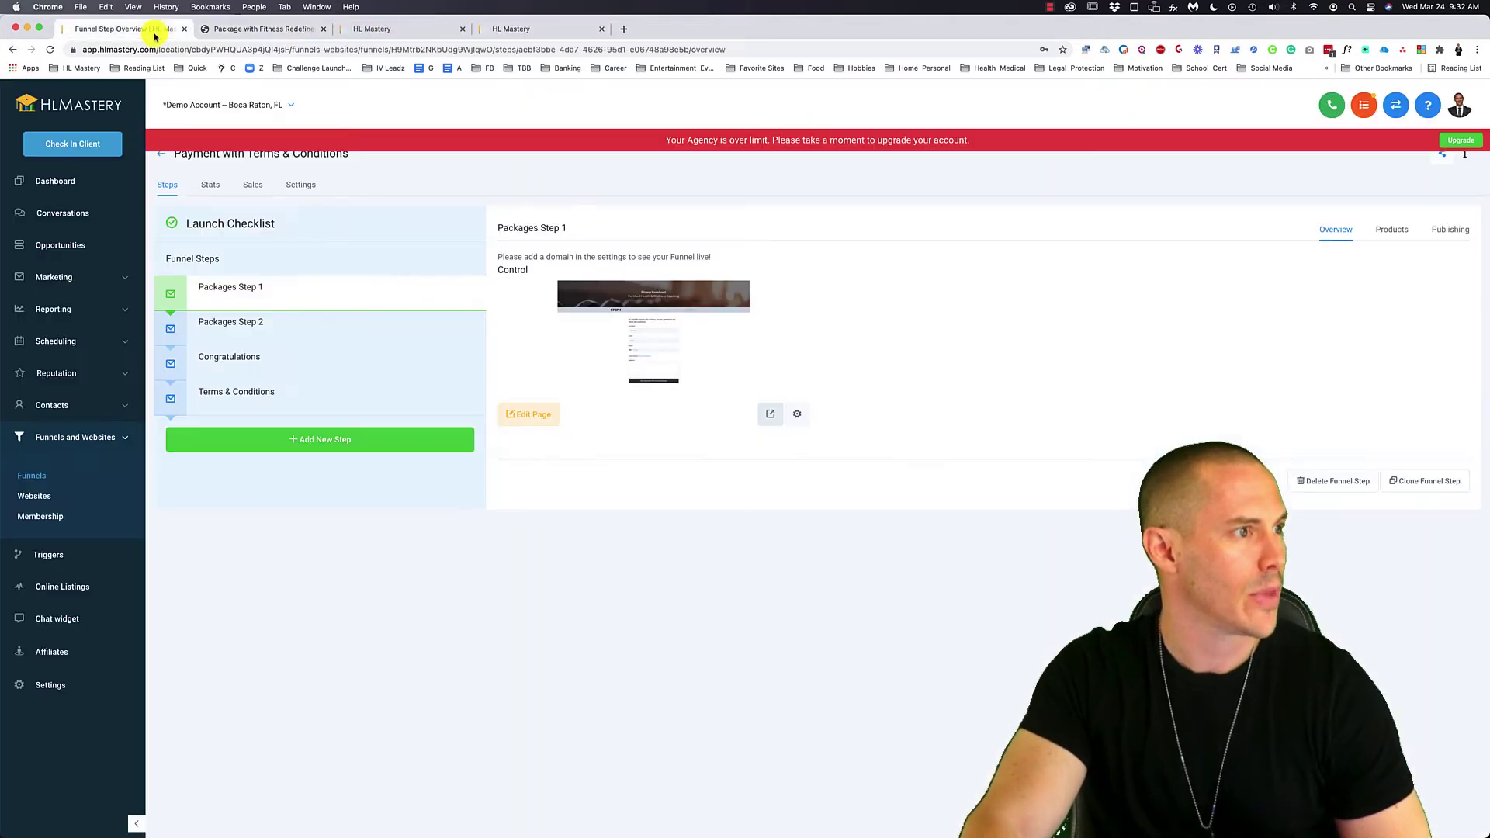
- Preview the Congratulations step in a new tab, then go to the Forms list tab
click(339, 365)
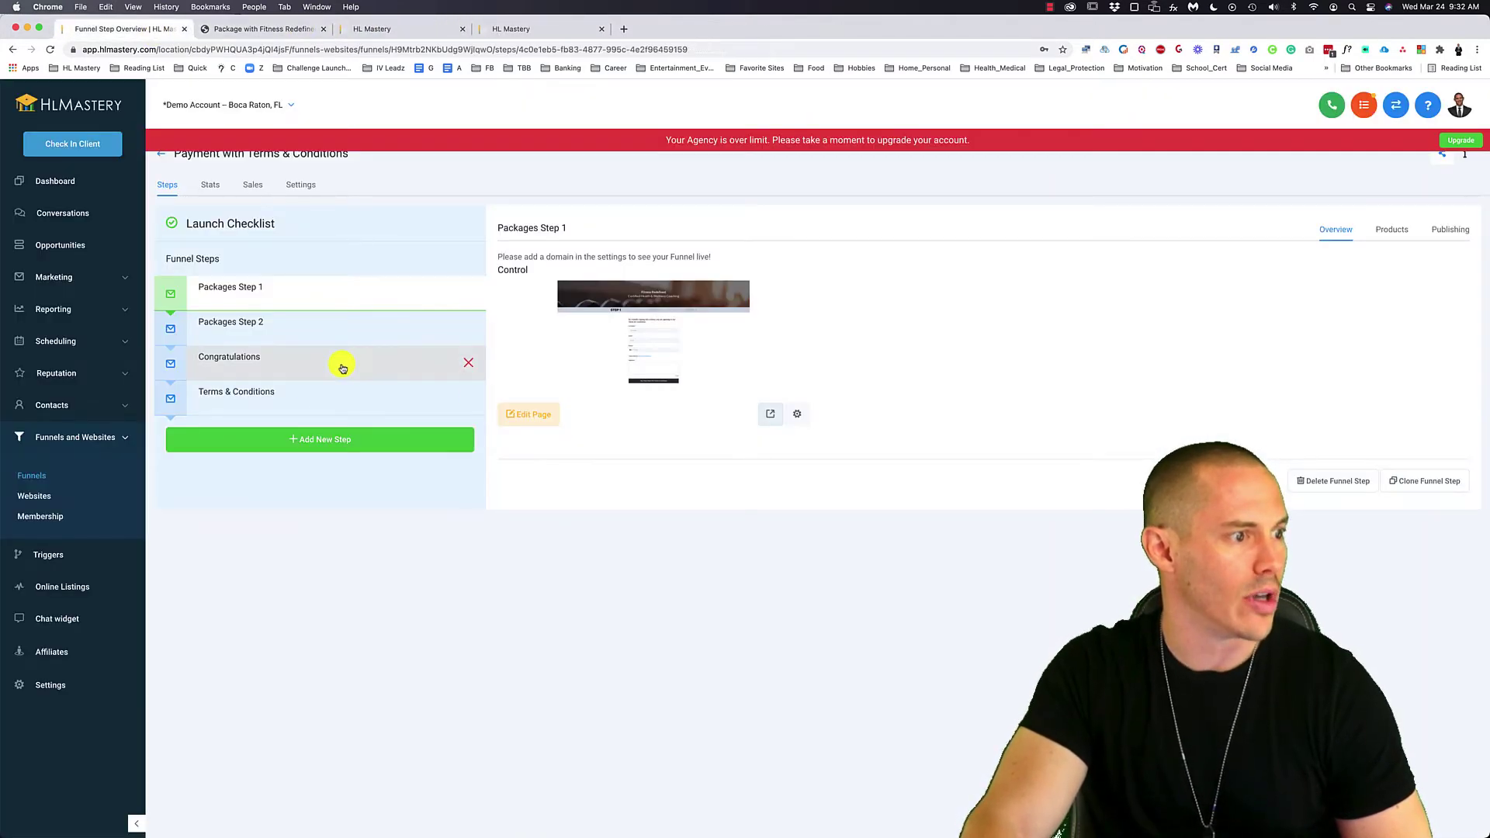
click(768, 416)
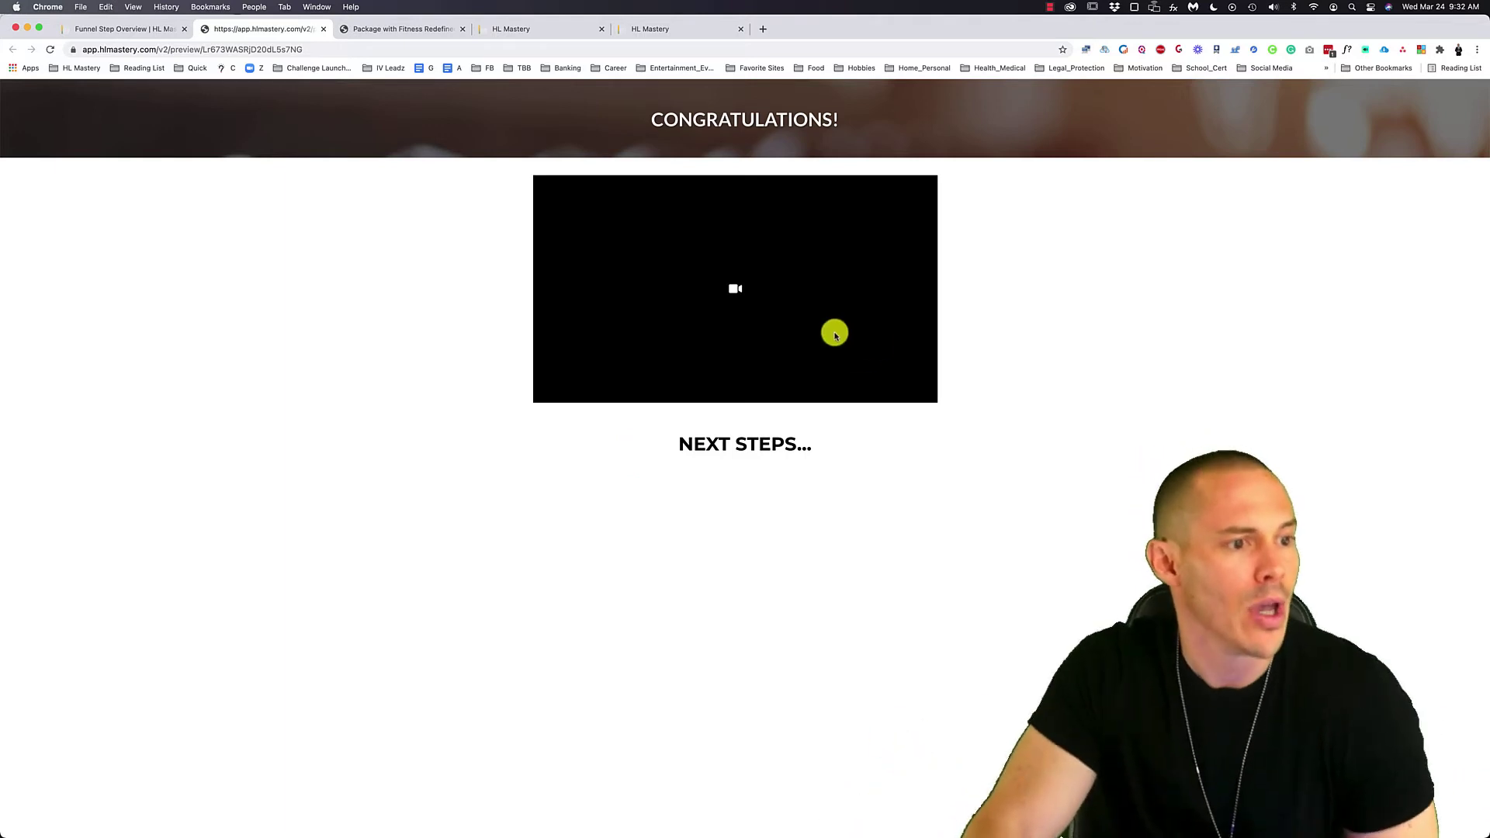
click(400, 33)
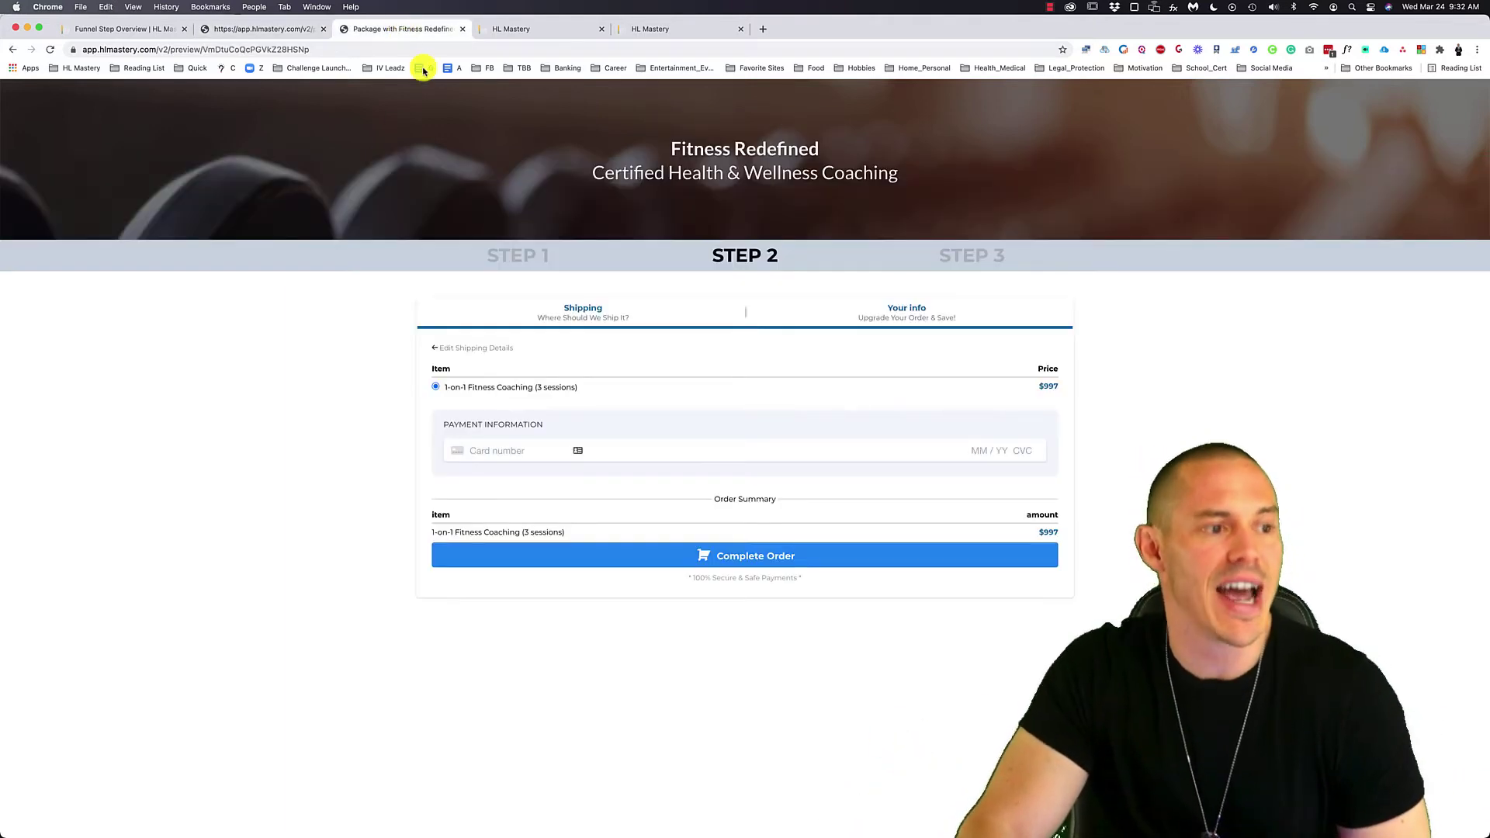
click(549, 33)
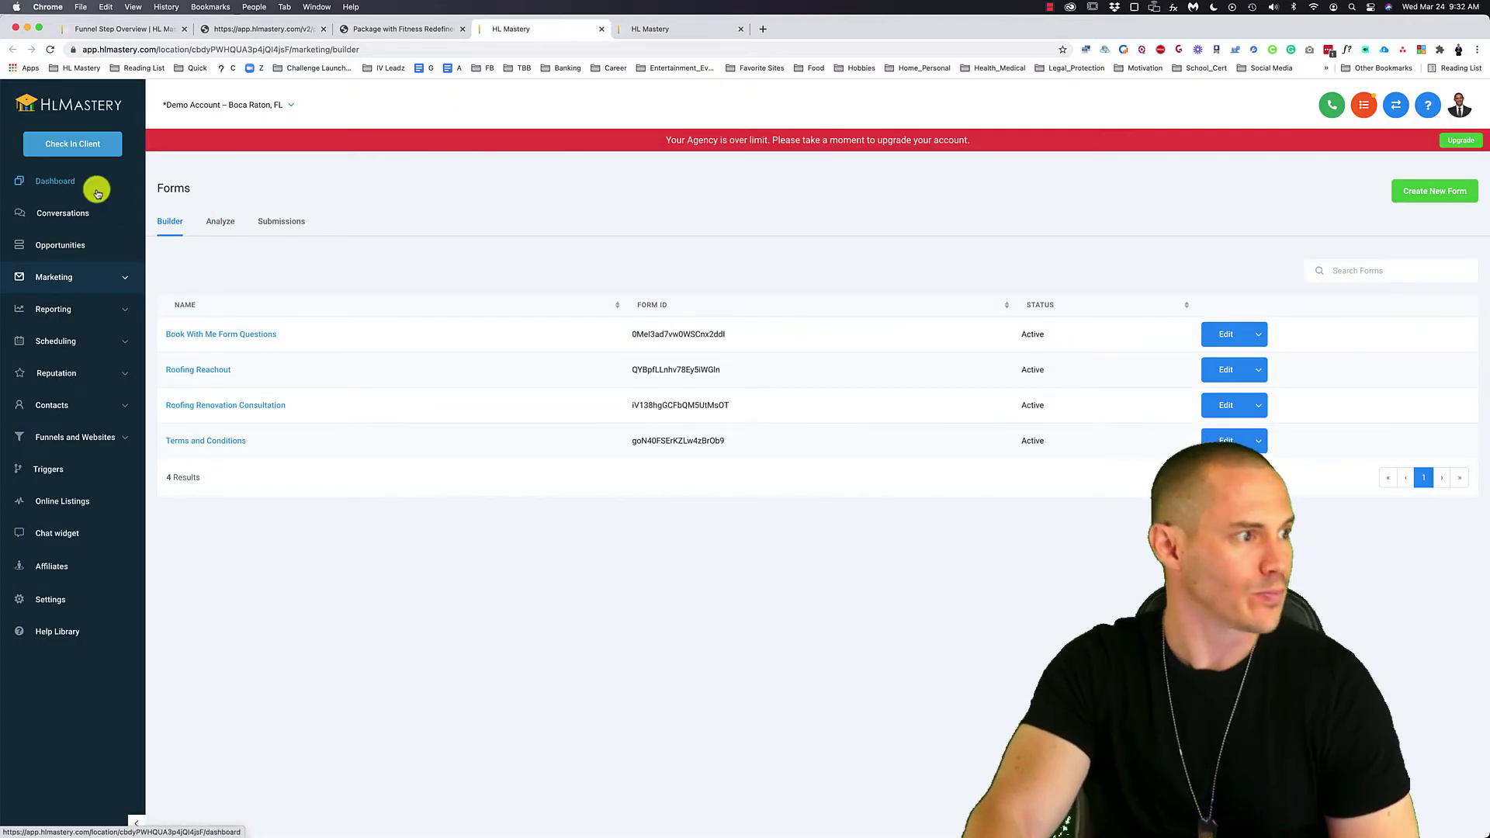
- Expand Marketing, go to the Terms and Conditions form builder, and select its heading
click(59, 279)
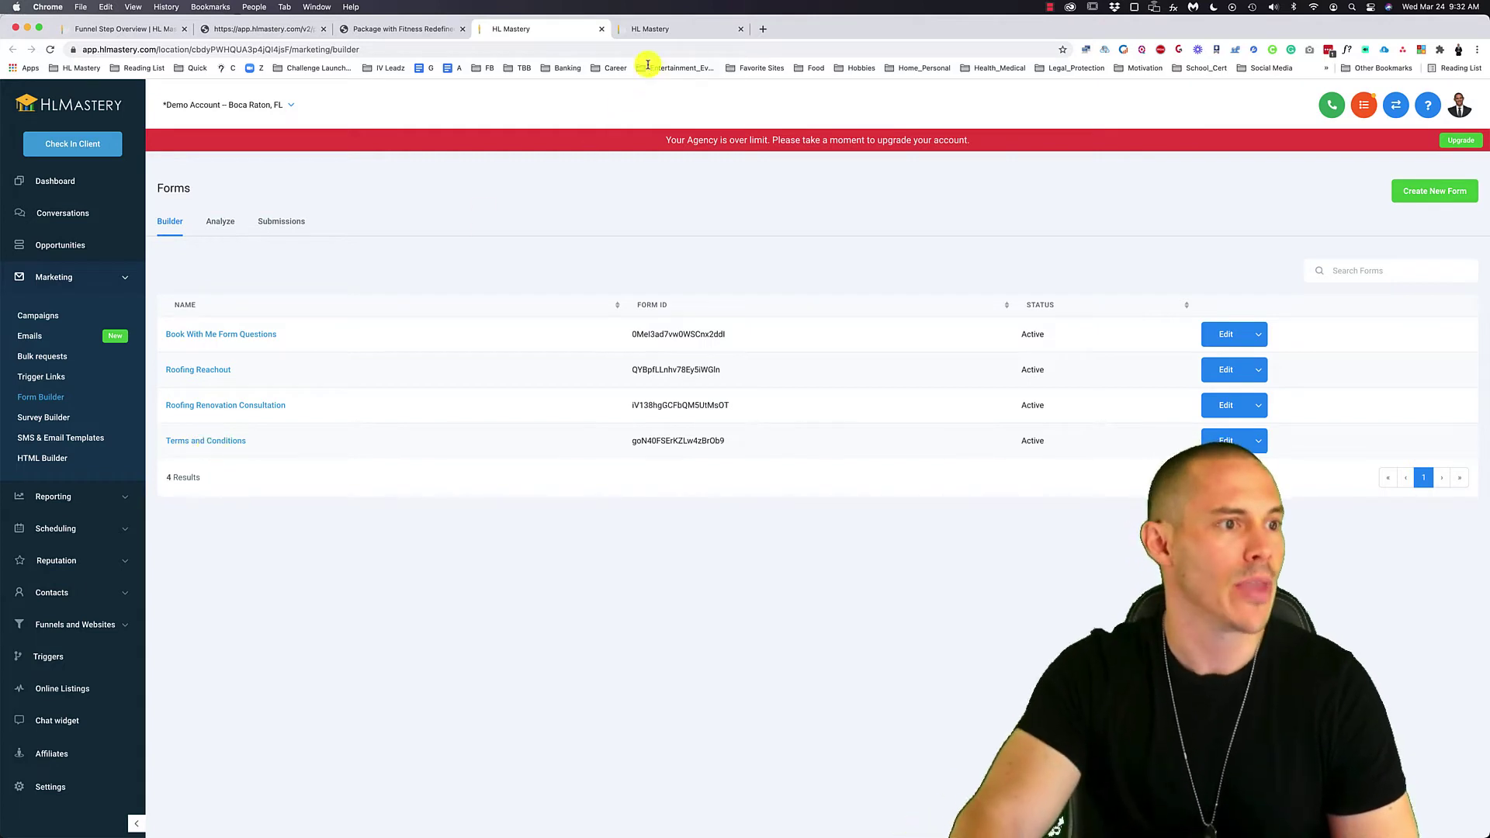
click(658, 33)
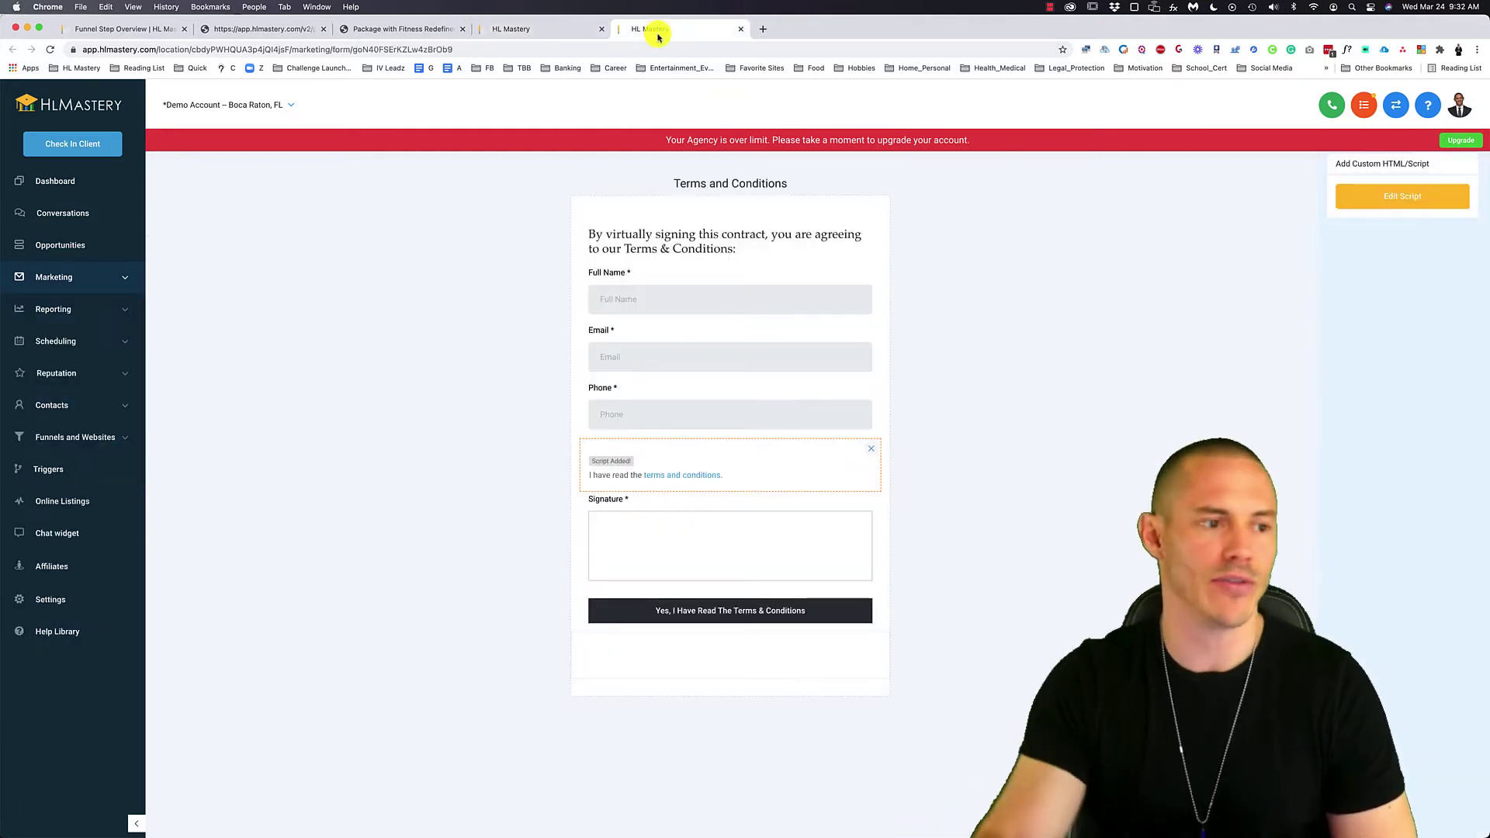
click(975, 279)
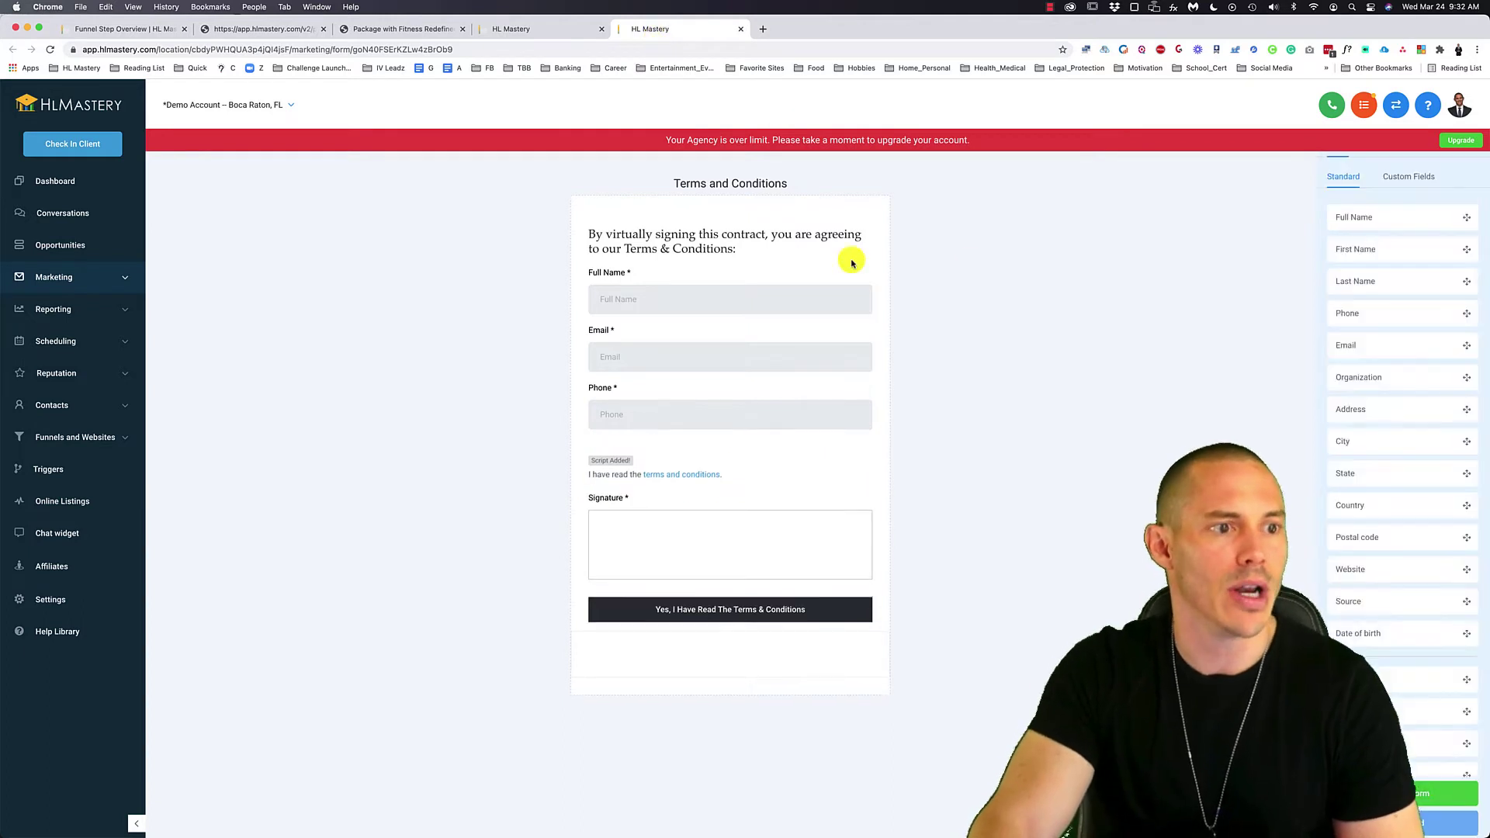
click(777, 238)
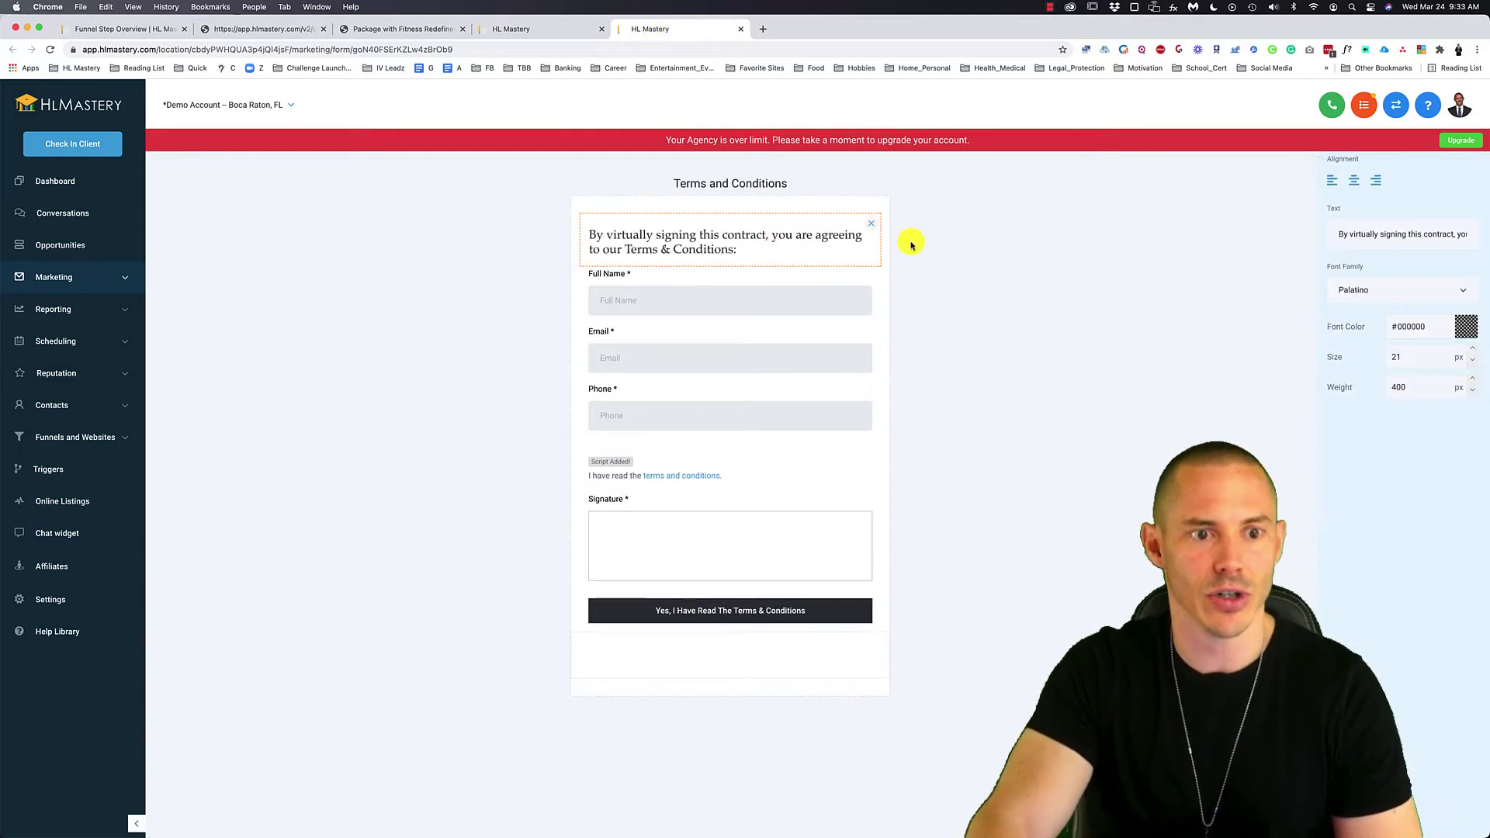
click(1020, 237)
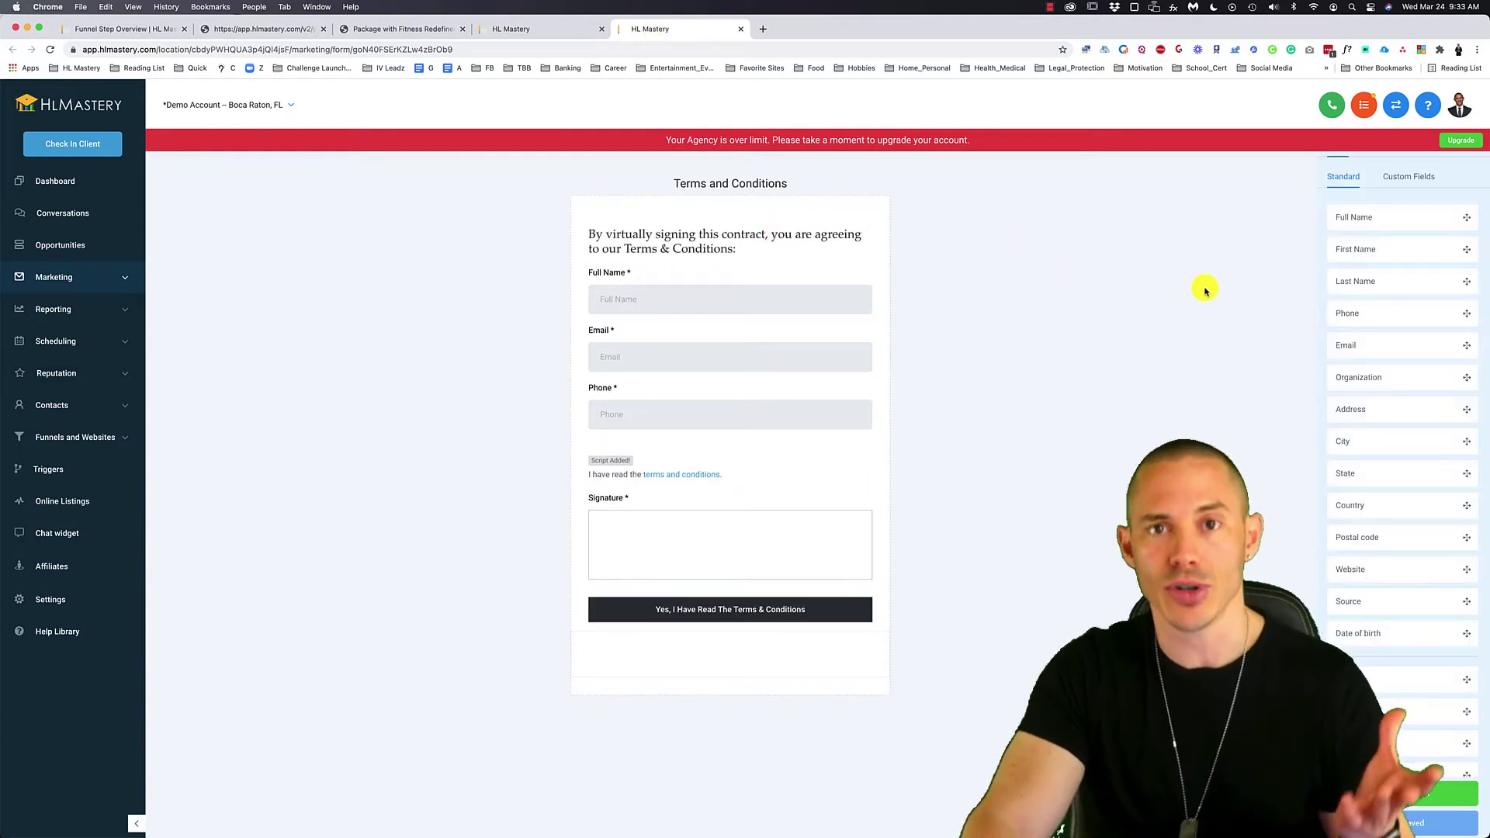
- Demonstrate placing a text element, then inspect the heading and the terms-and-conditions script block
scroll(1408, 421, down, 2)
scroll(1408, 421, up, 2)
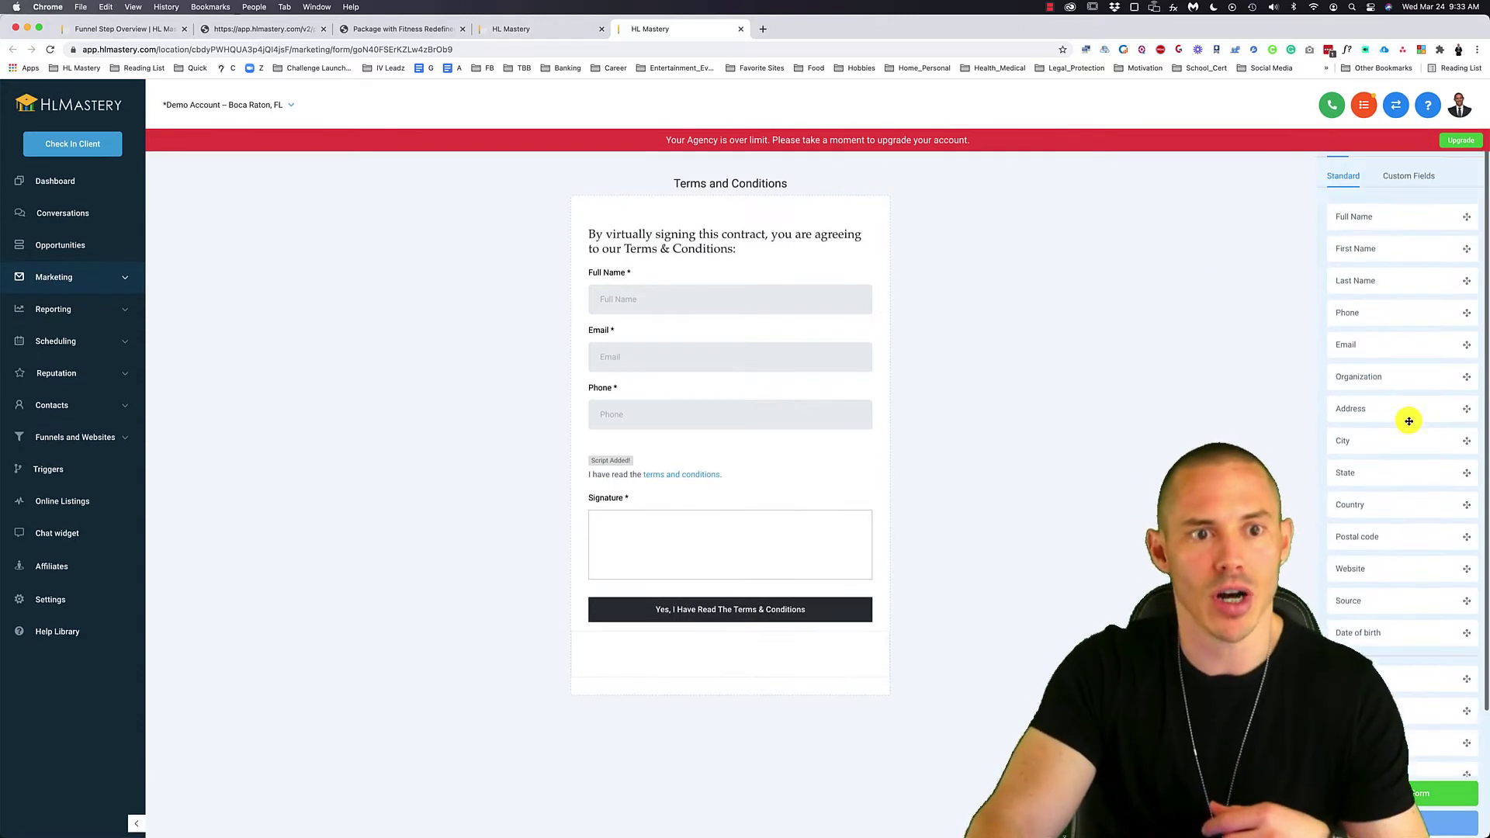
scroll(1379, 403, down, 2)
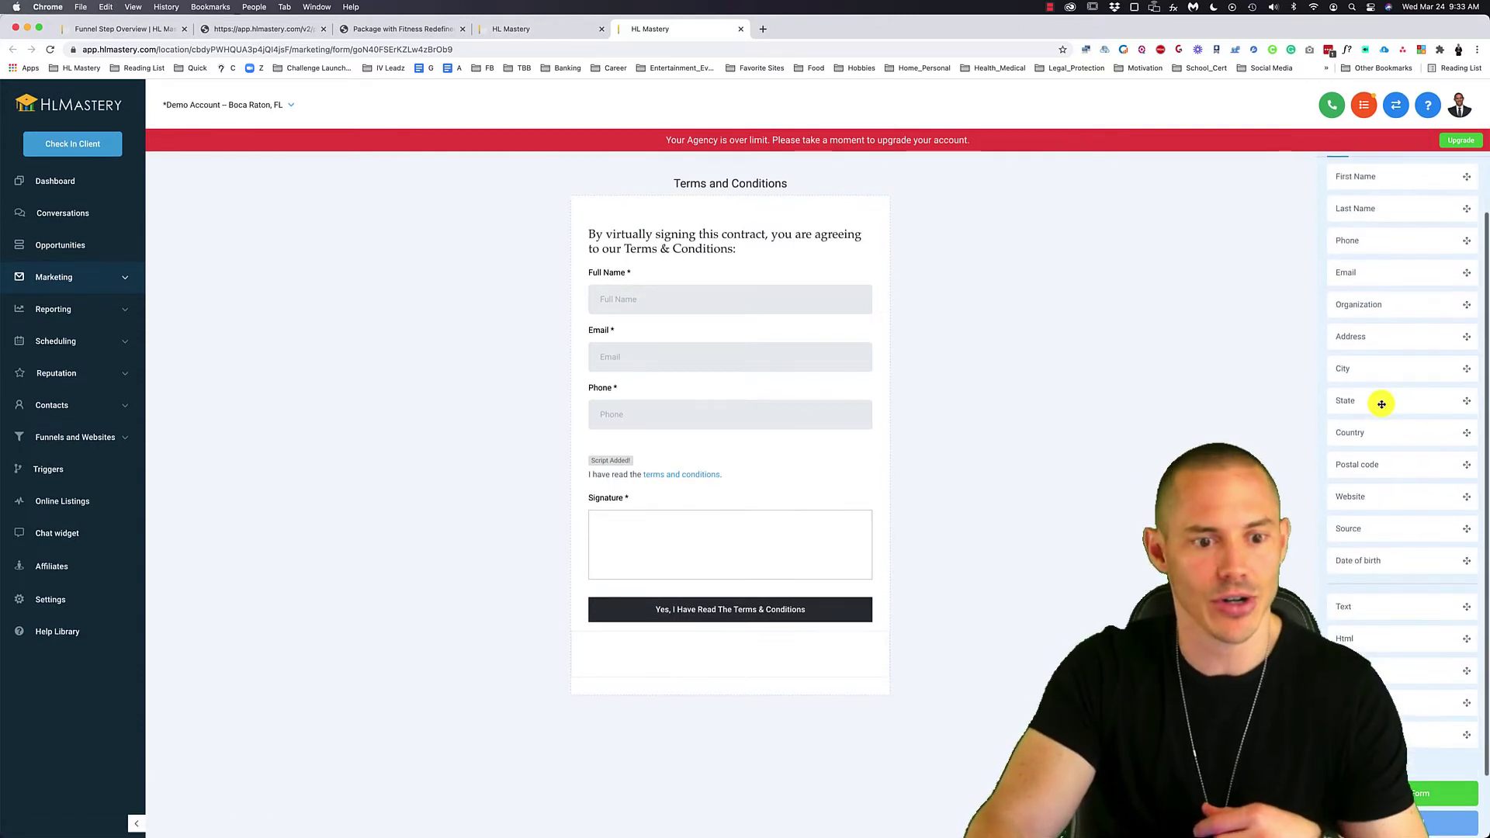
drag(1366, 607, 1326, 522)
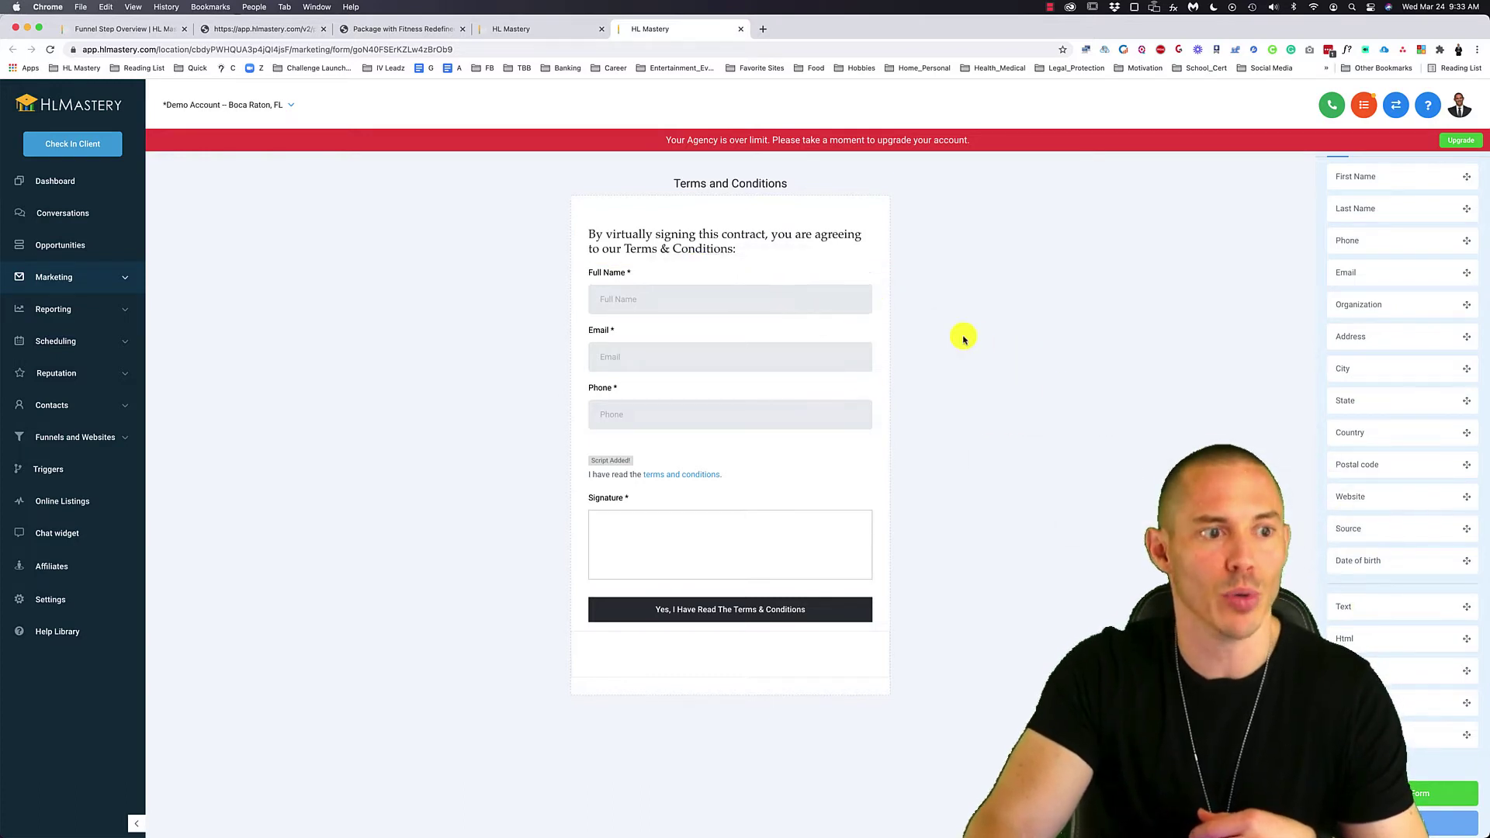
click(748, 247)
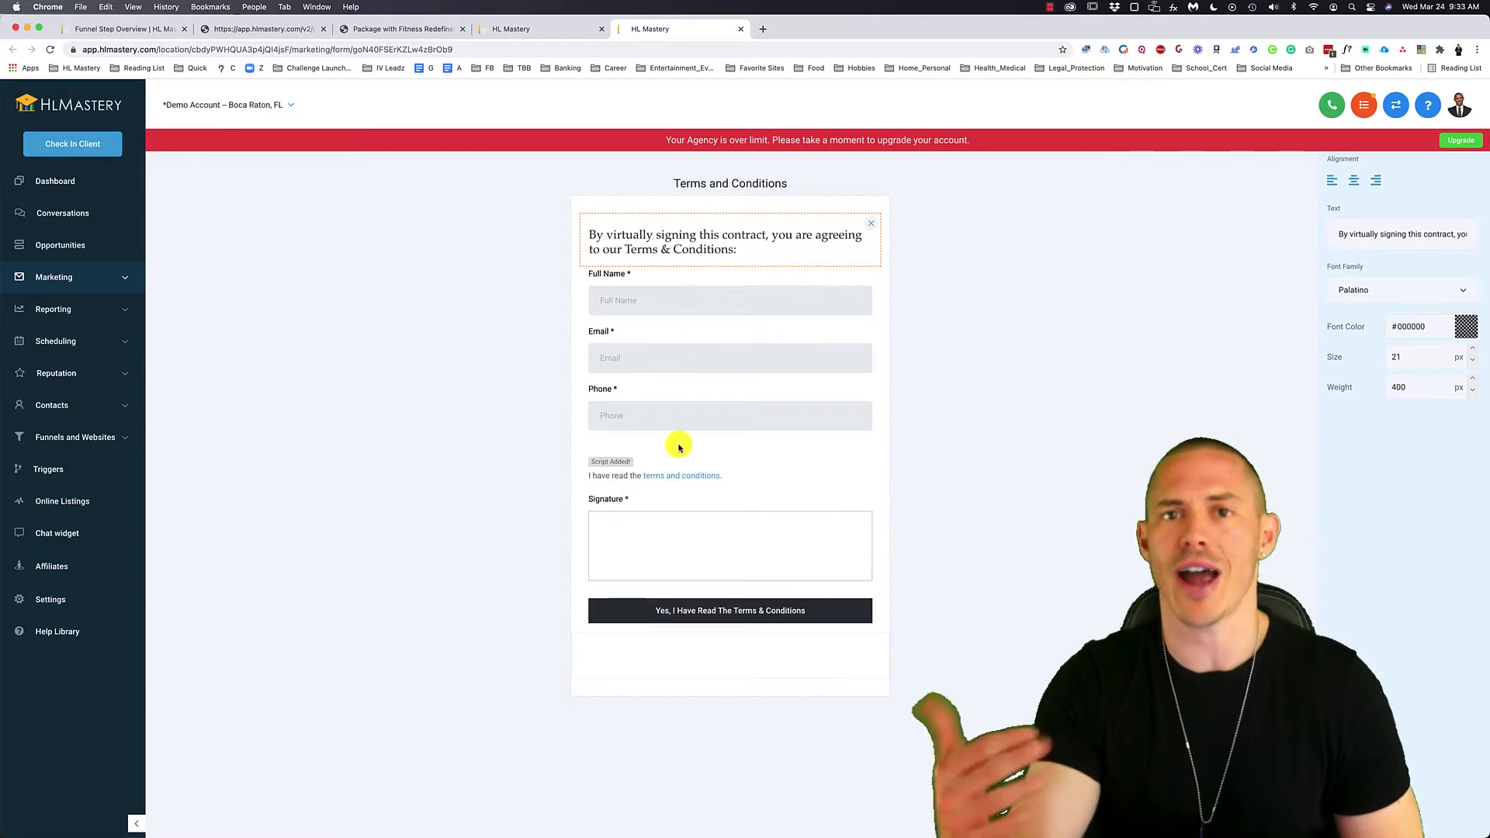
click(784, 474)
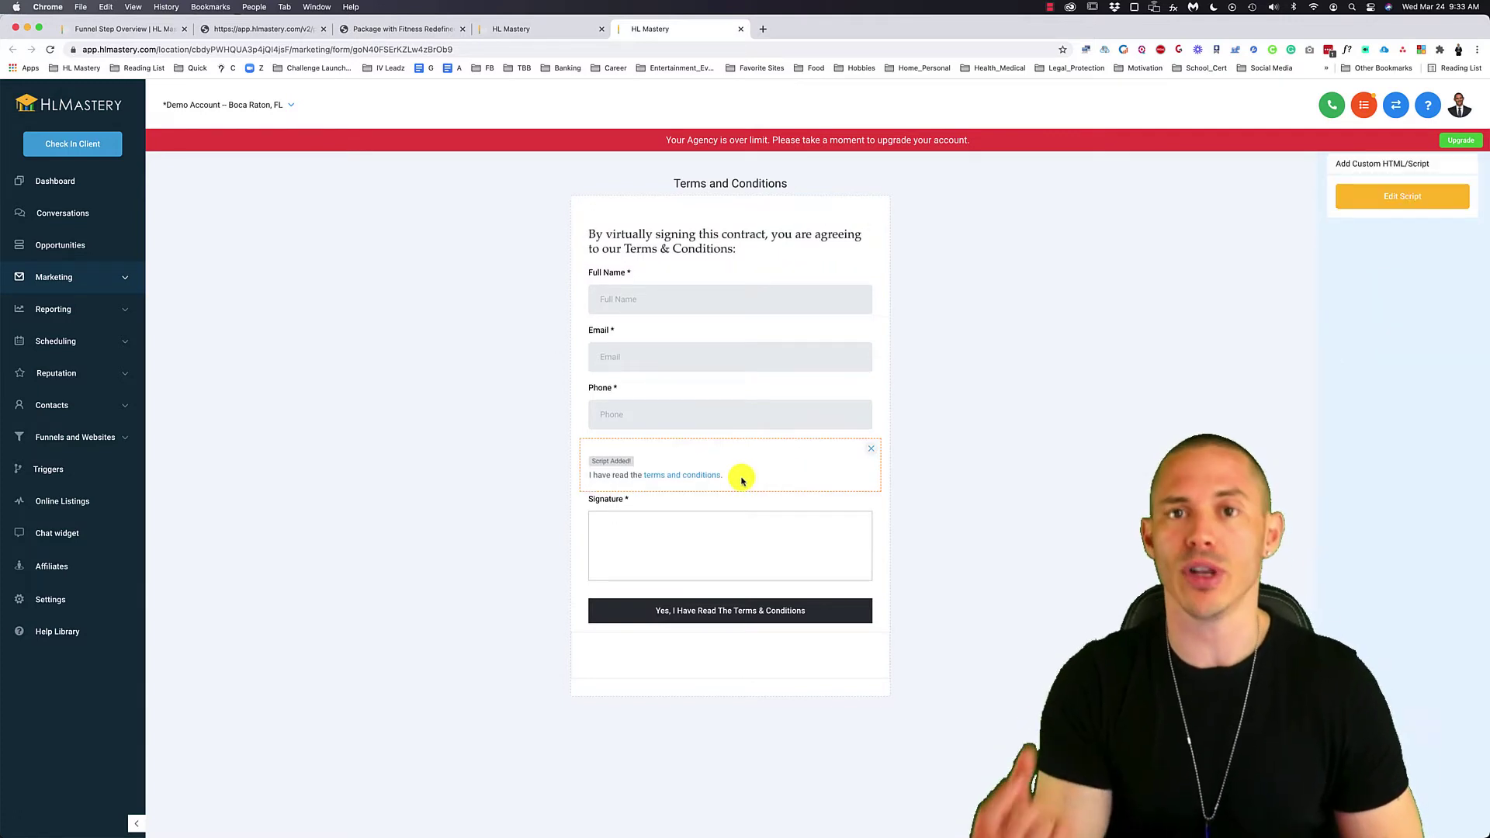
click(1183, 266)
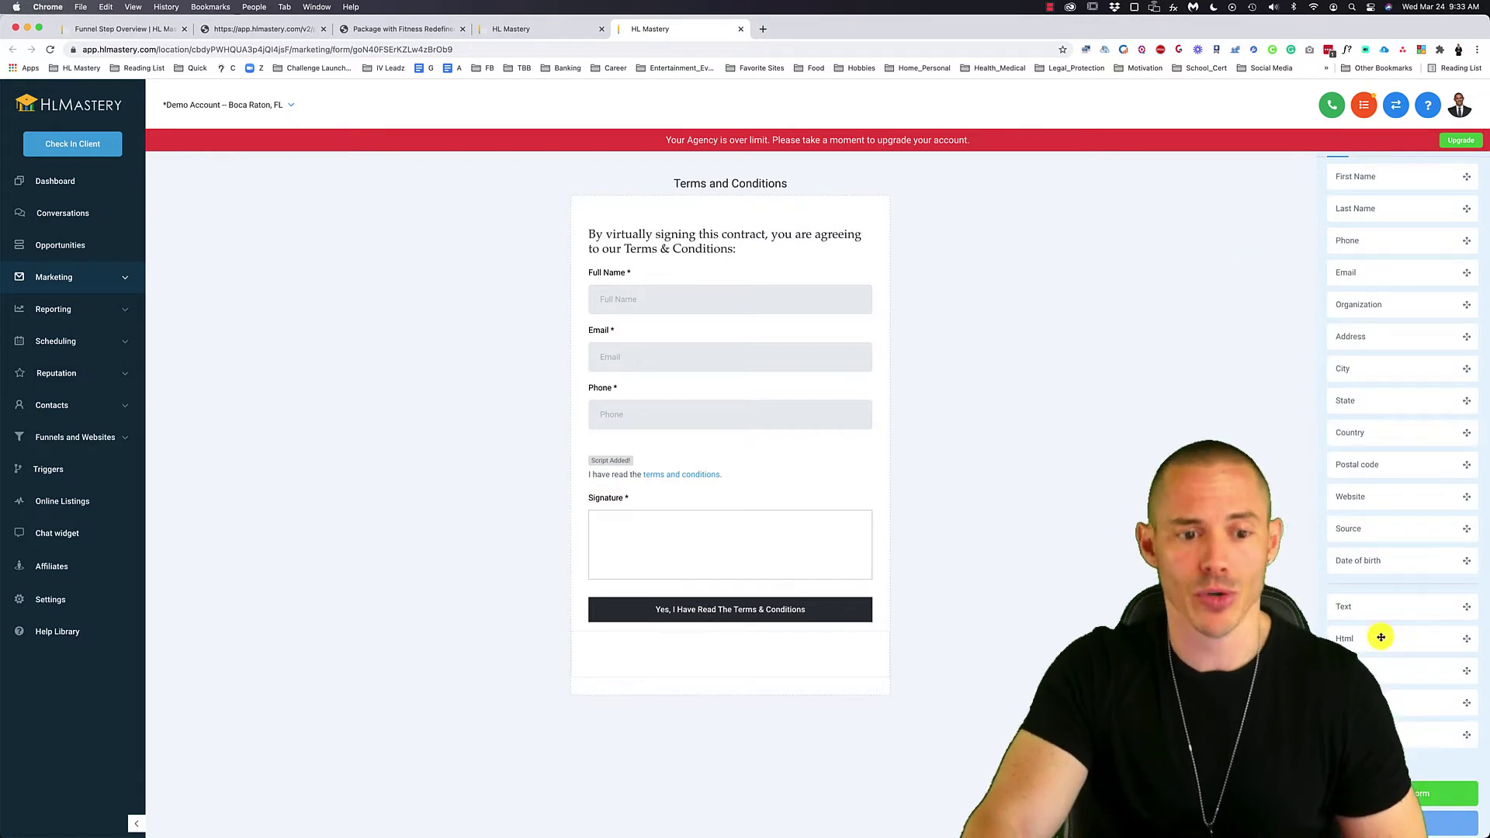
drag(1367, 635, 728, 462)
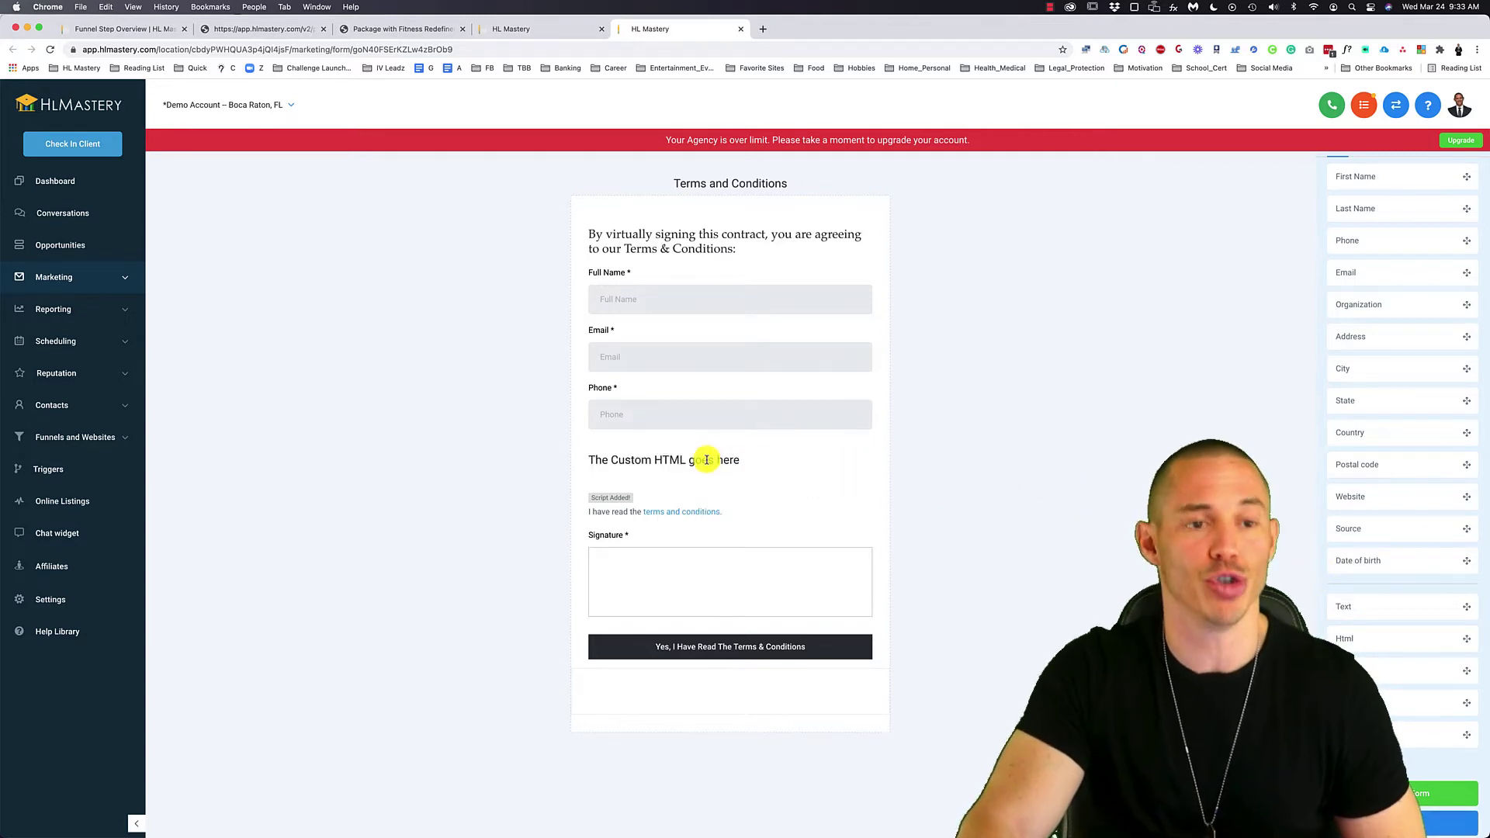
click(706, 459)
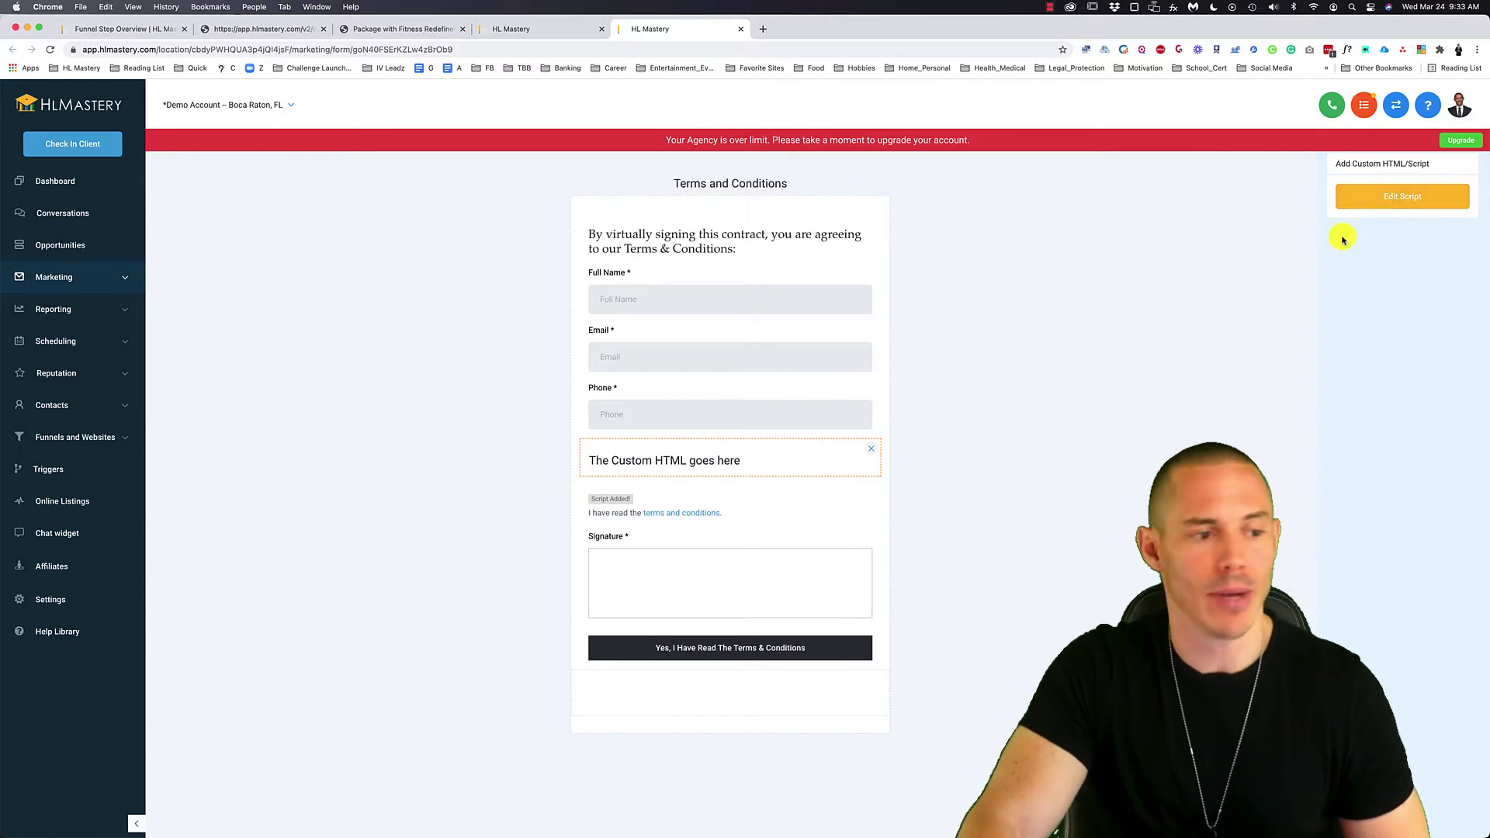
click(764, 501)
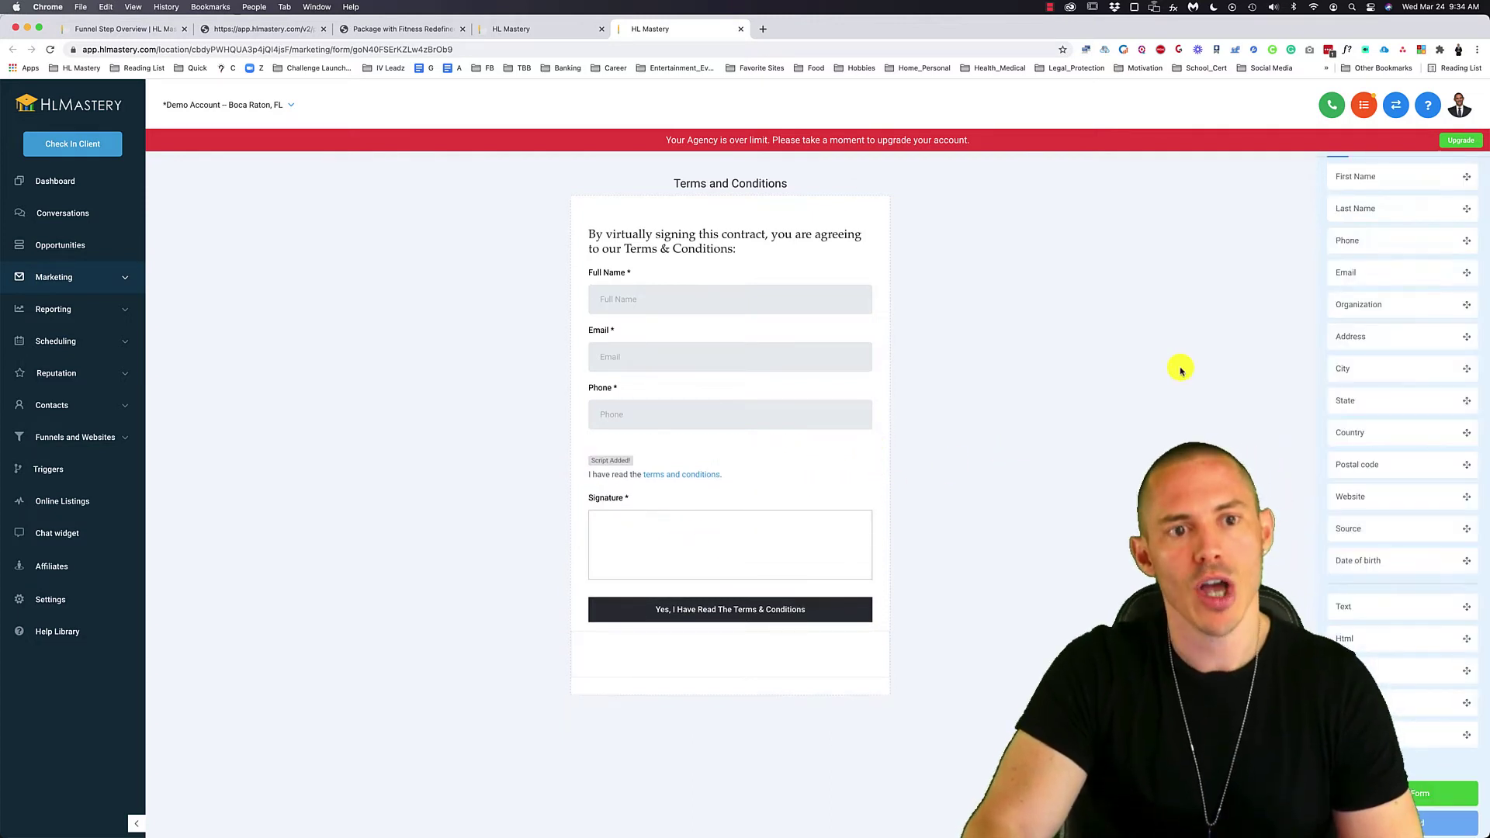
- Open the custom fields list, start a new custom field, then close the type chooser
click(1407, 180)
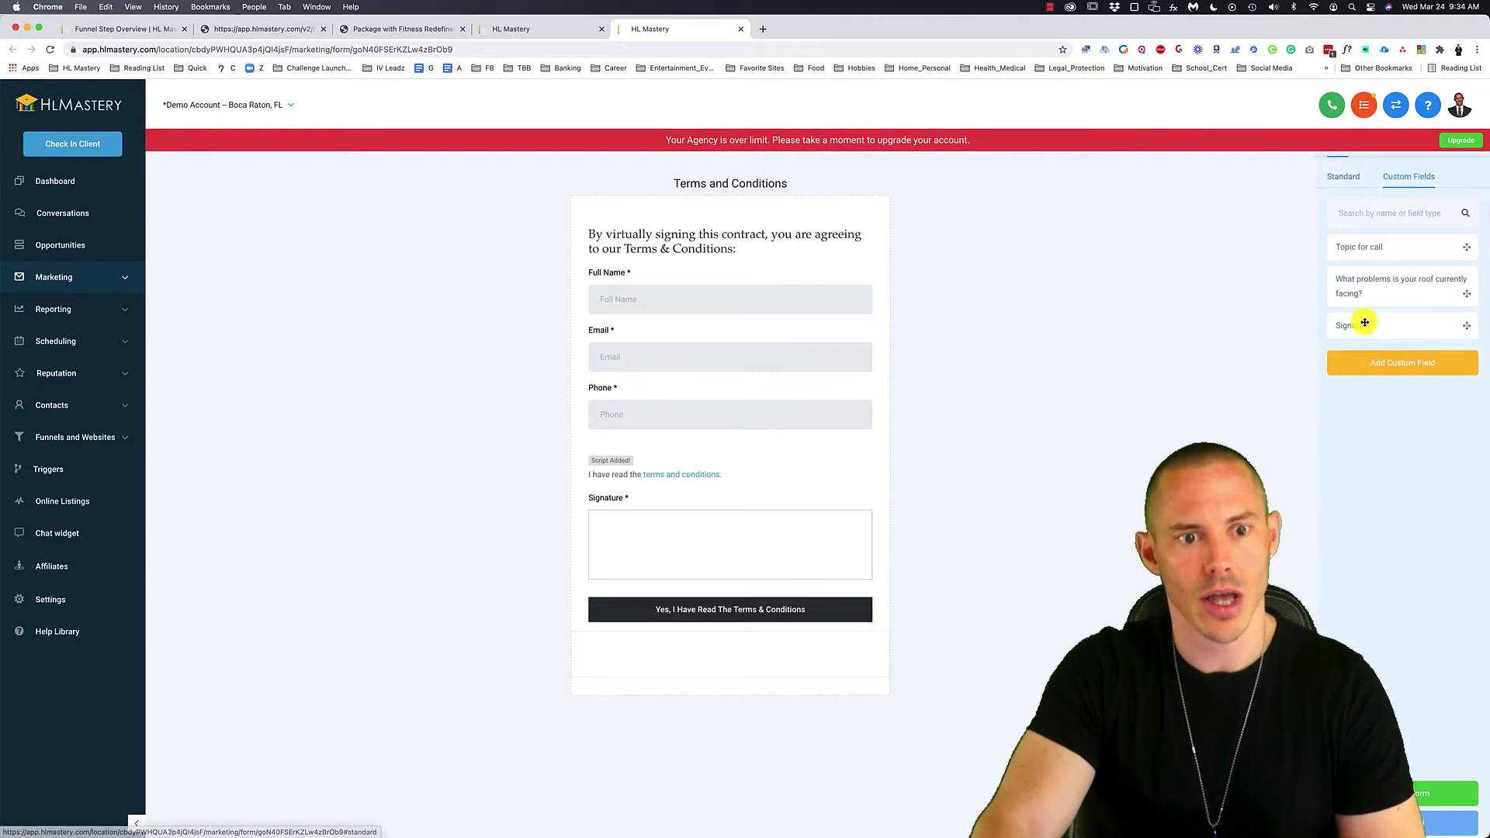
click(1387, 363)
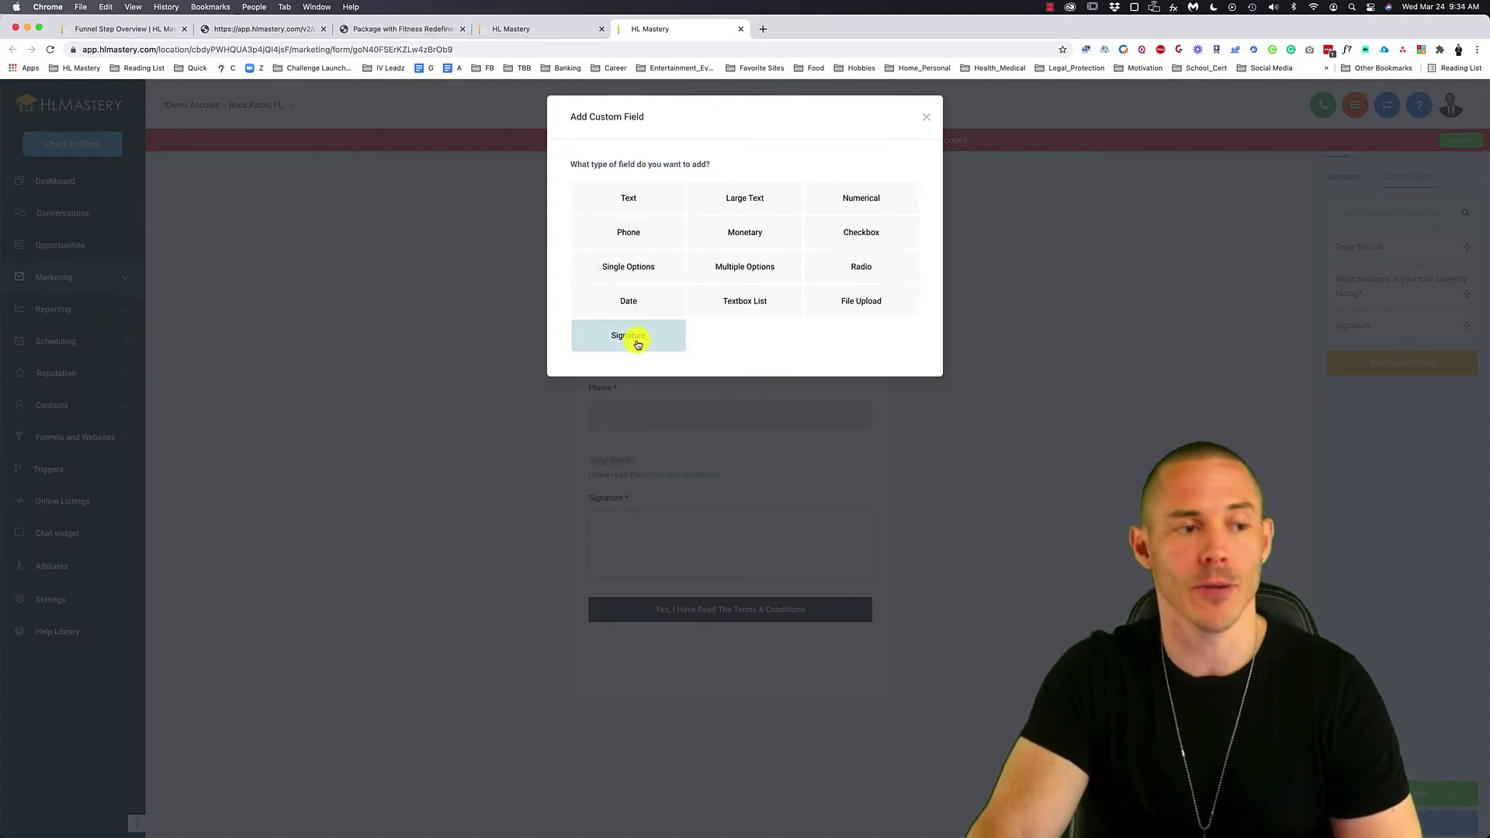
click(925, 116)
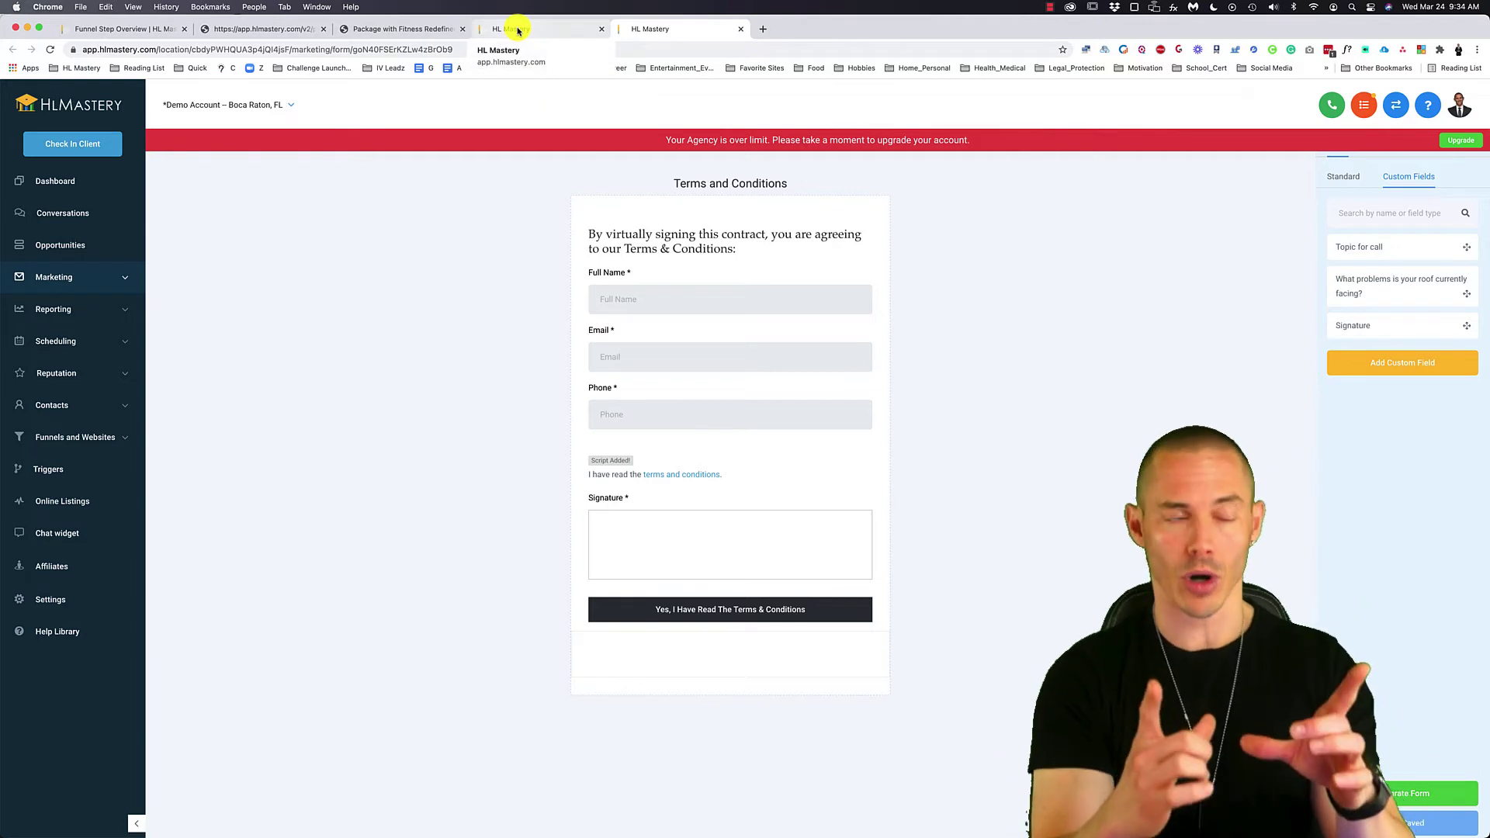
- Check the Step 2 checkout and Congratulations previews, then open Packages Step 1 in the page editor
click(417, 31)
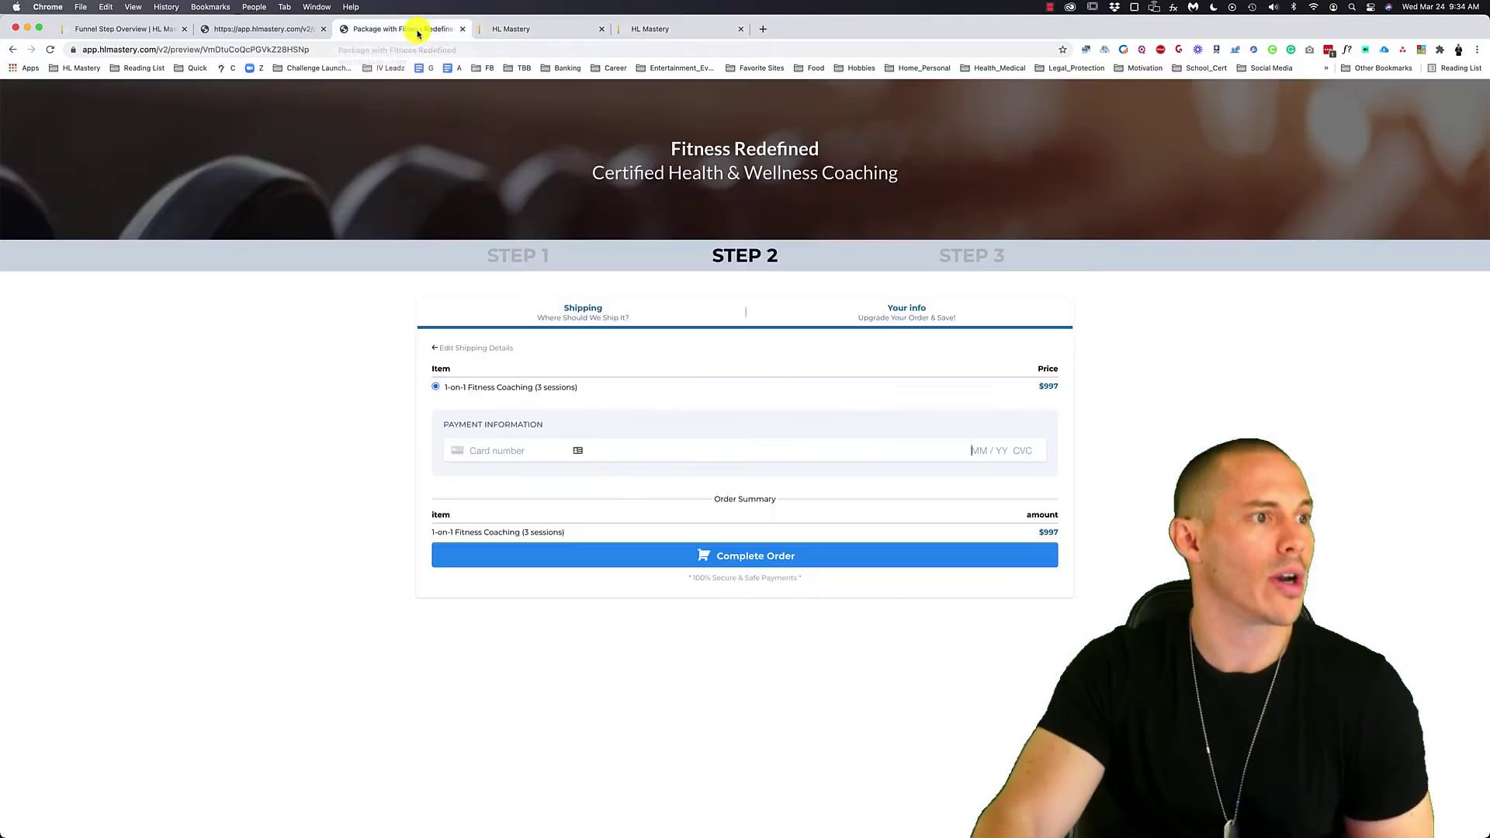
click(265, 33)
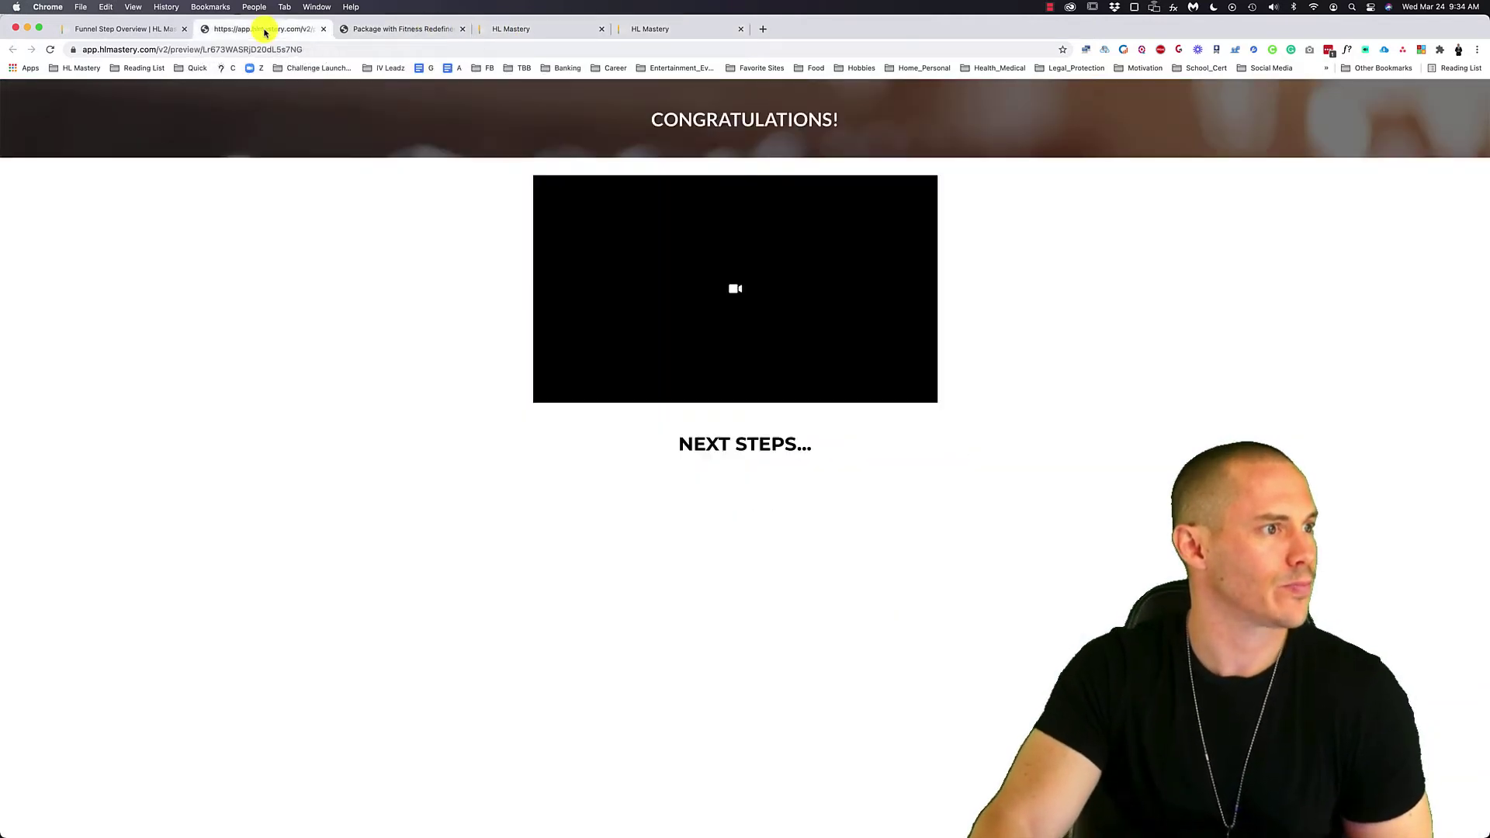
click(146, 31)
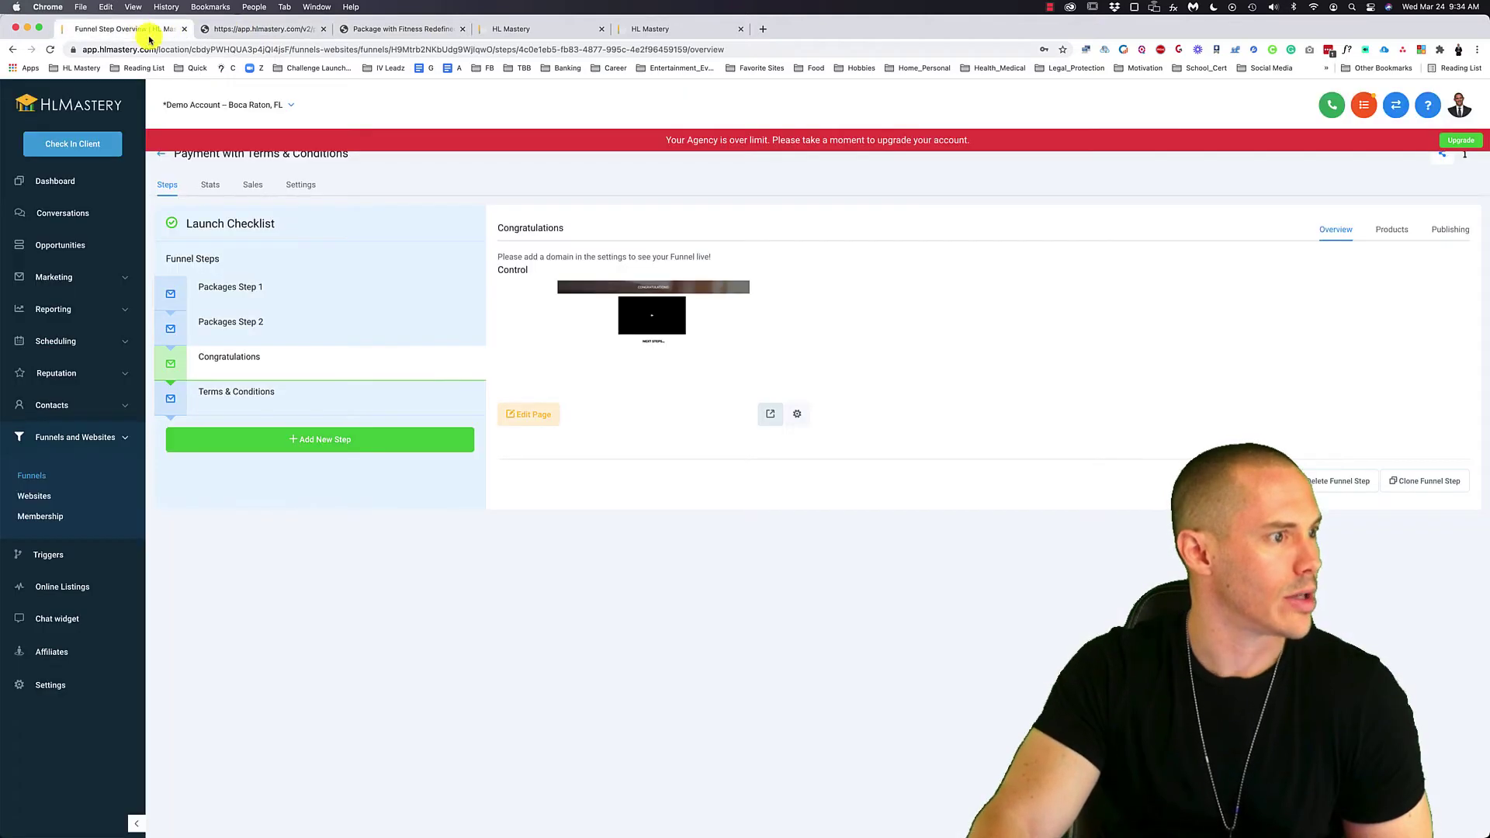
click(318, 332)
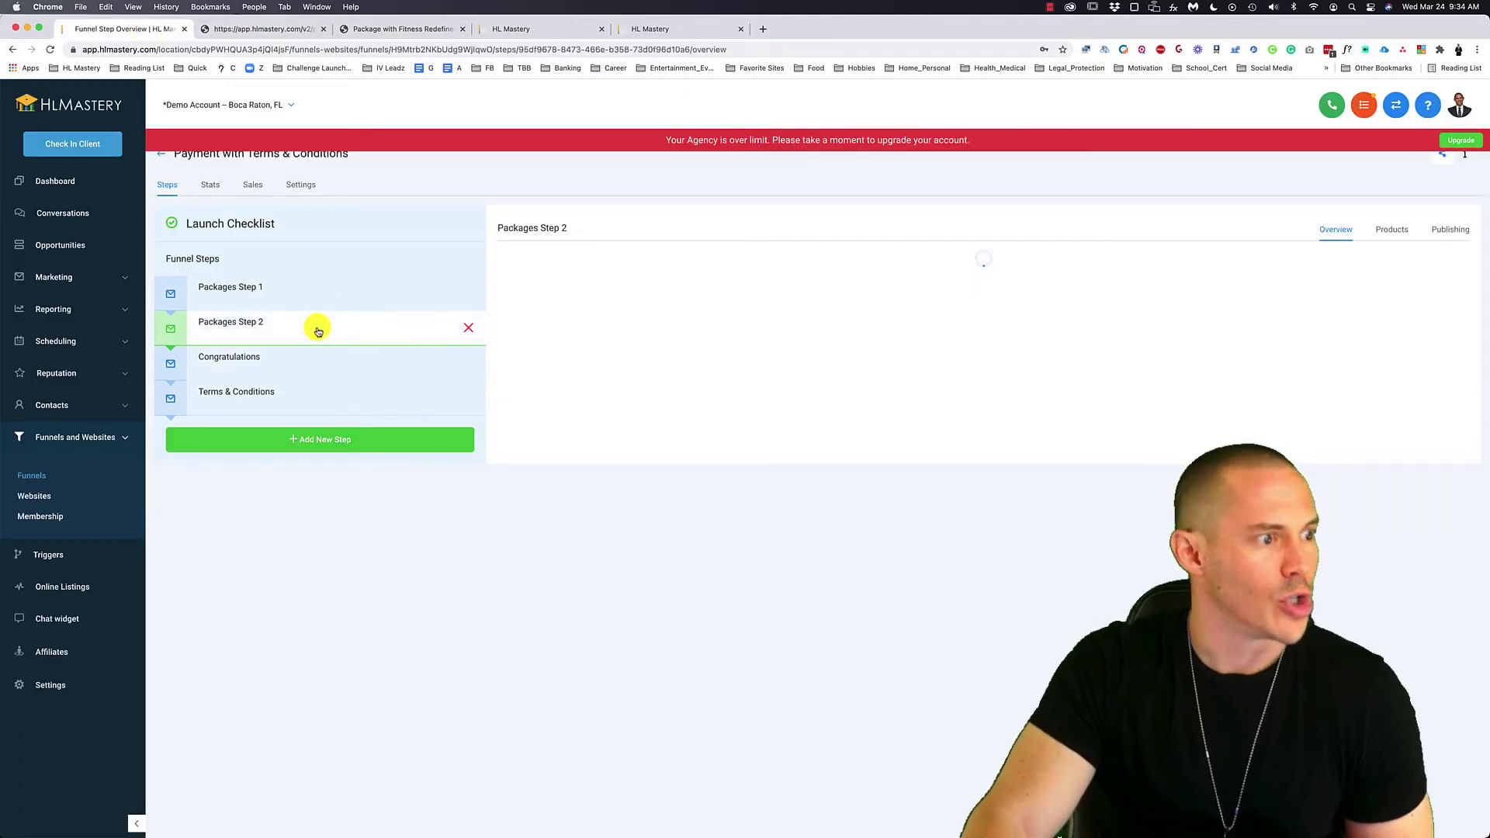
click(273, 291)
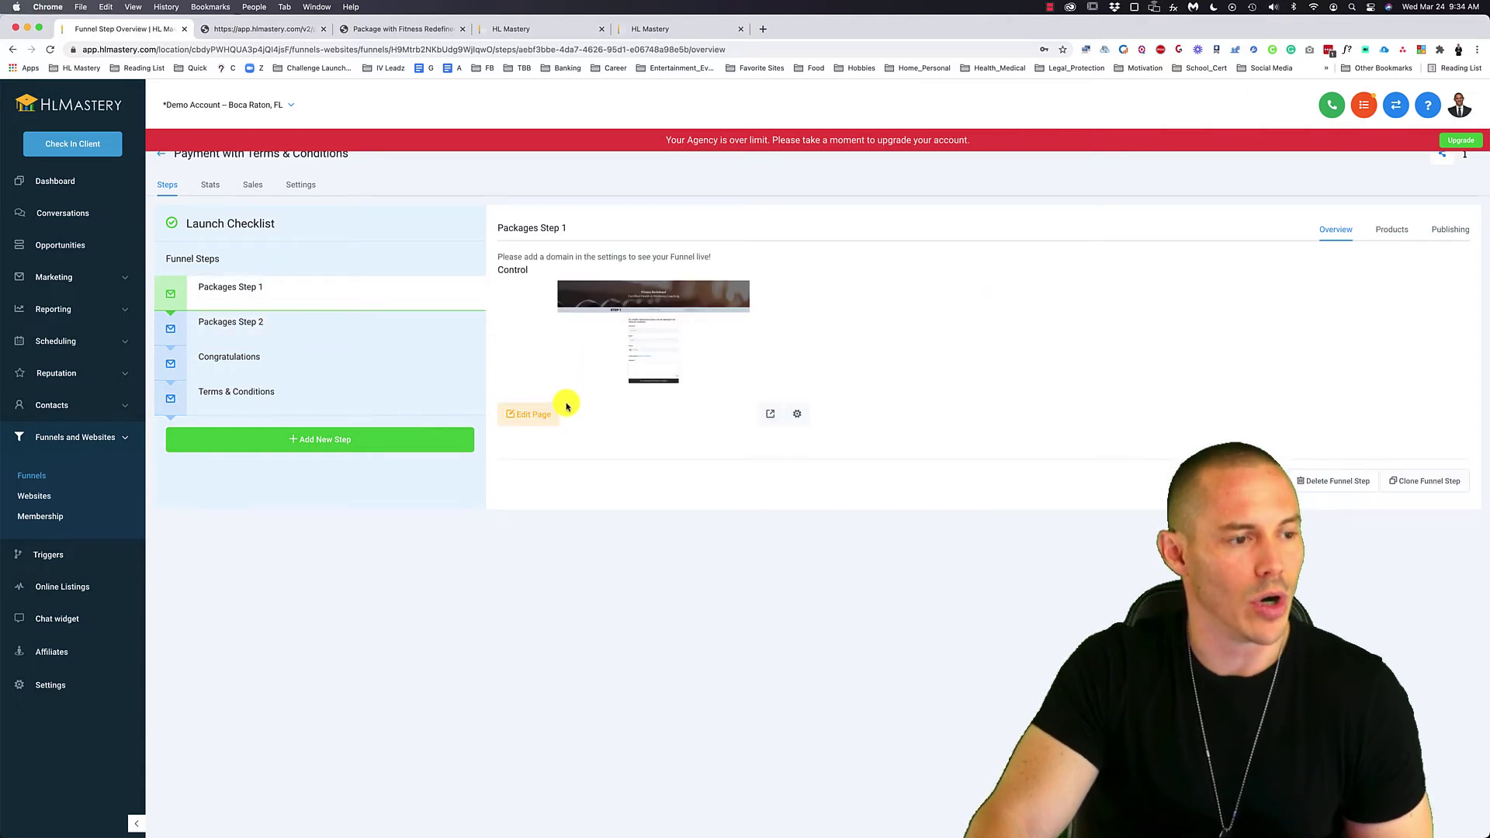
click(543, 414)
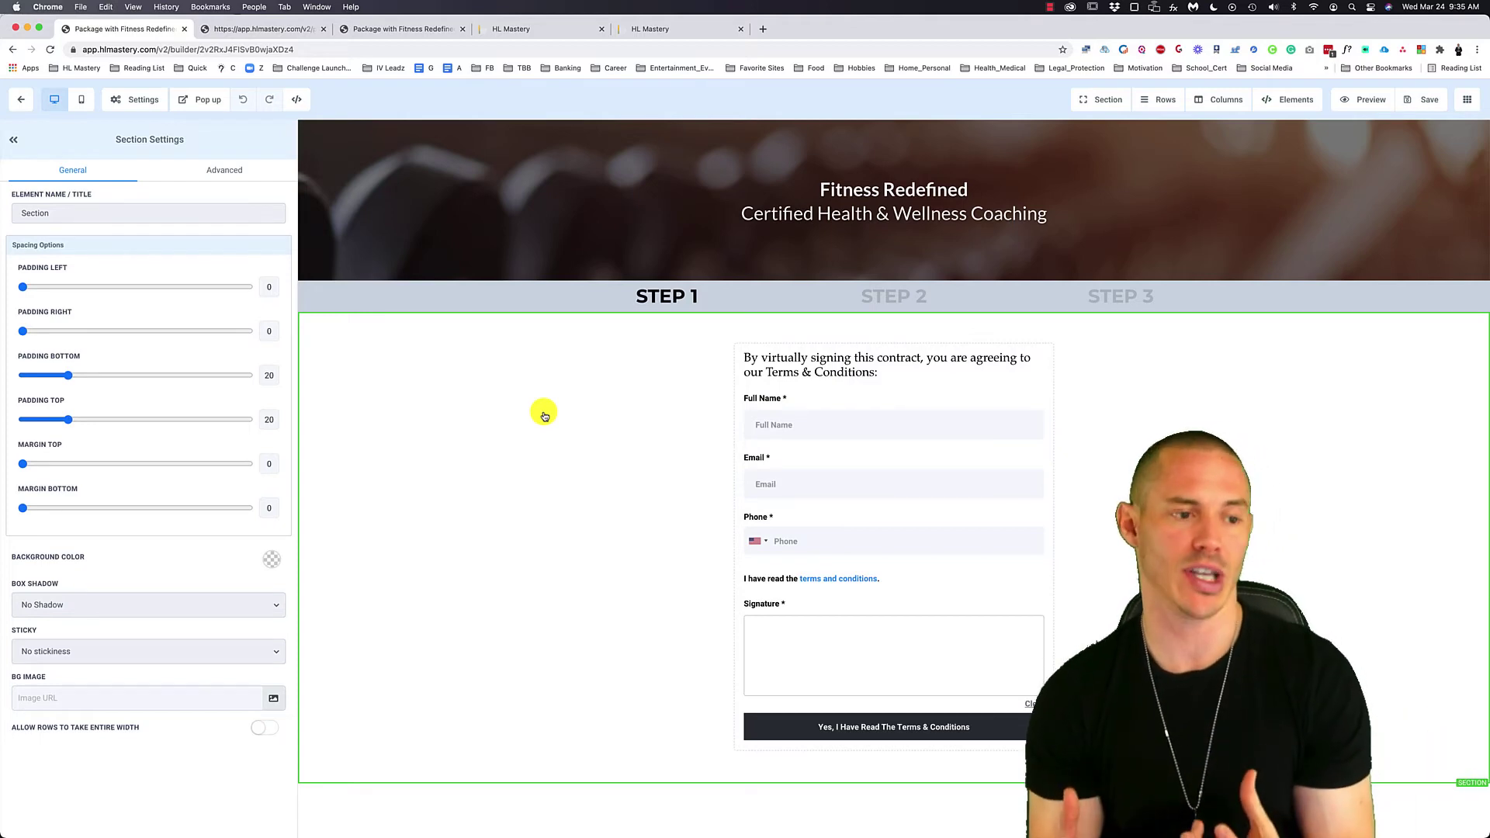
- Open the Terms and Conditions form in Form Builder, then return to the Step 1 page builder
click(546, 35)
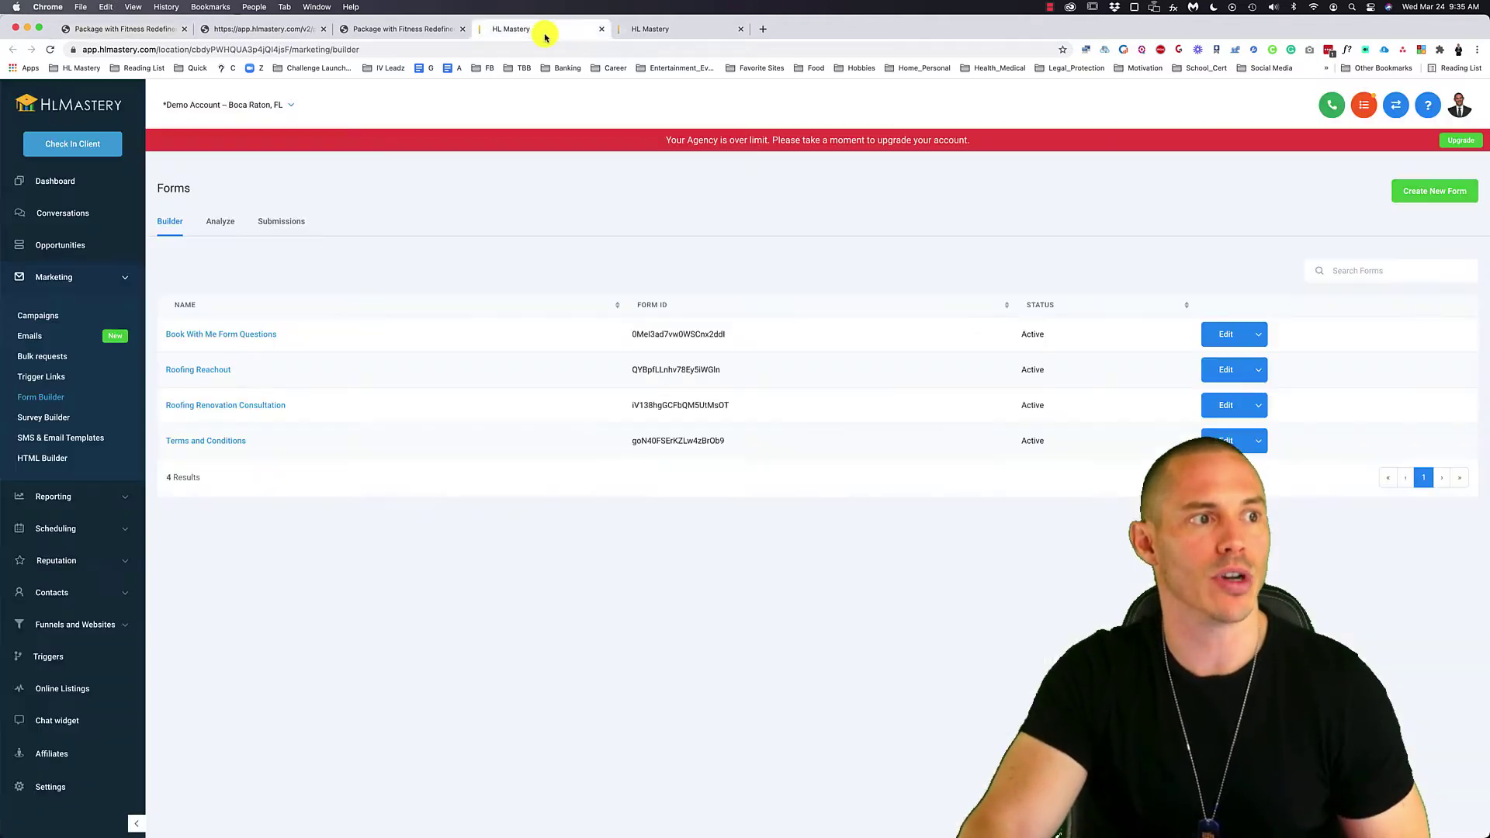
click(233, 442)
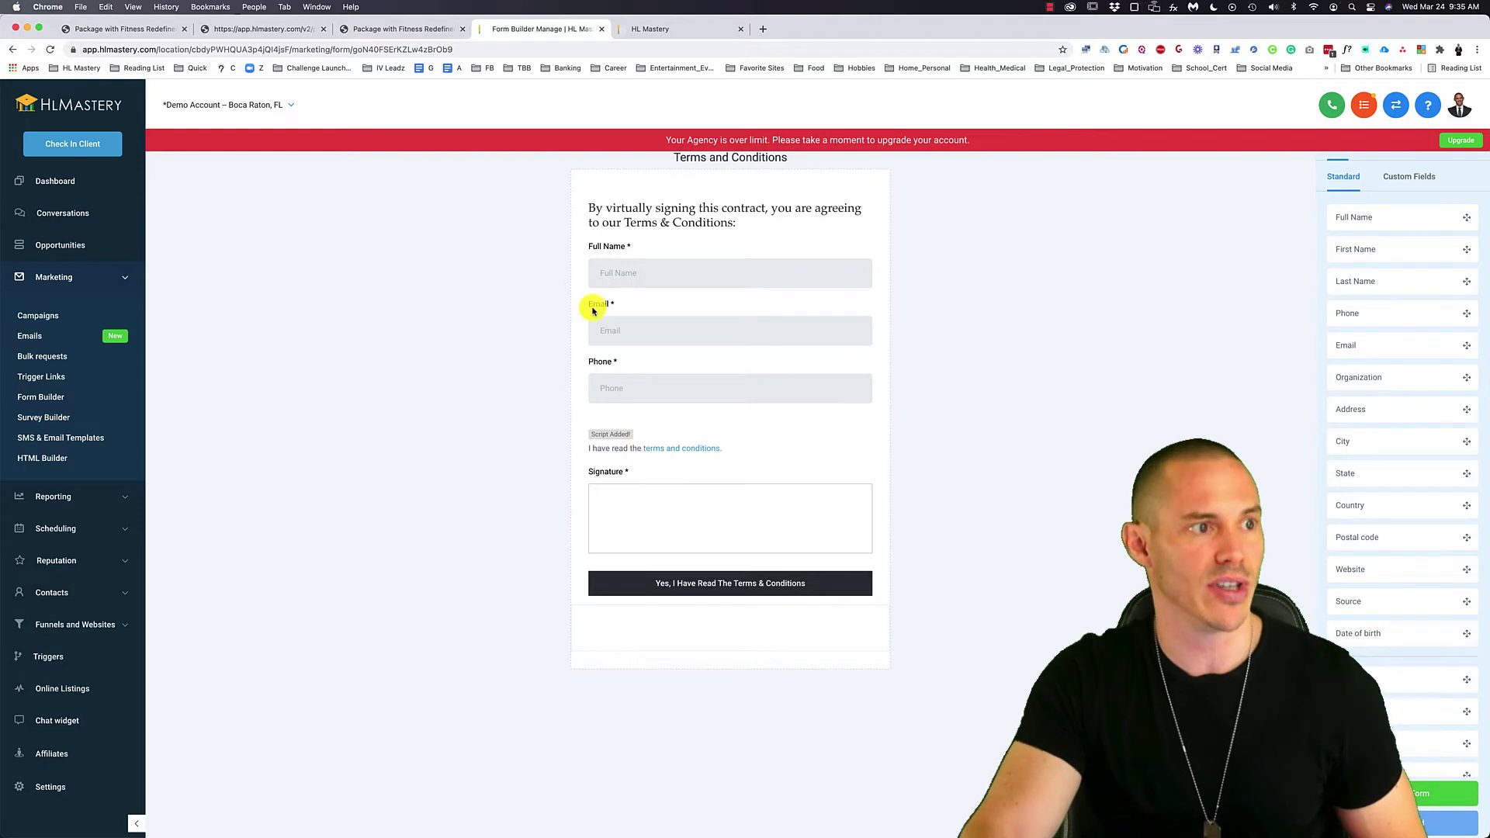
click(109, 29)
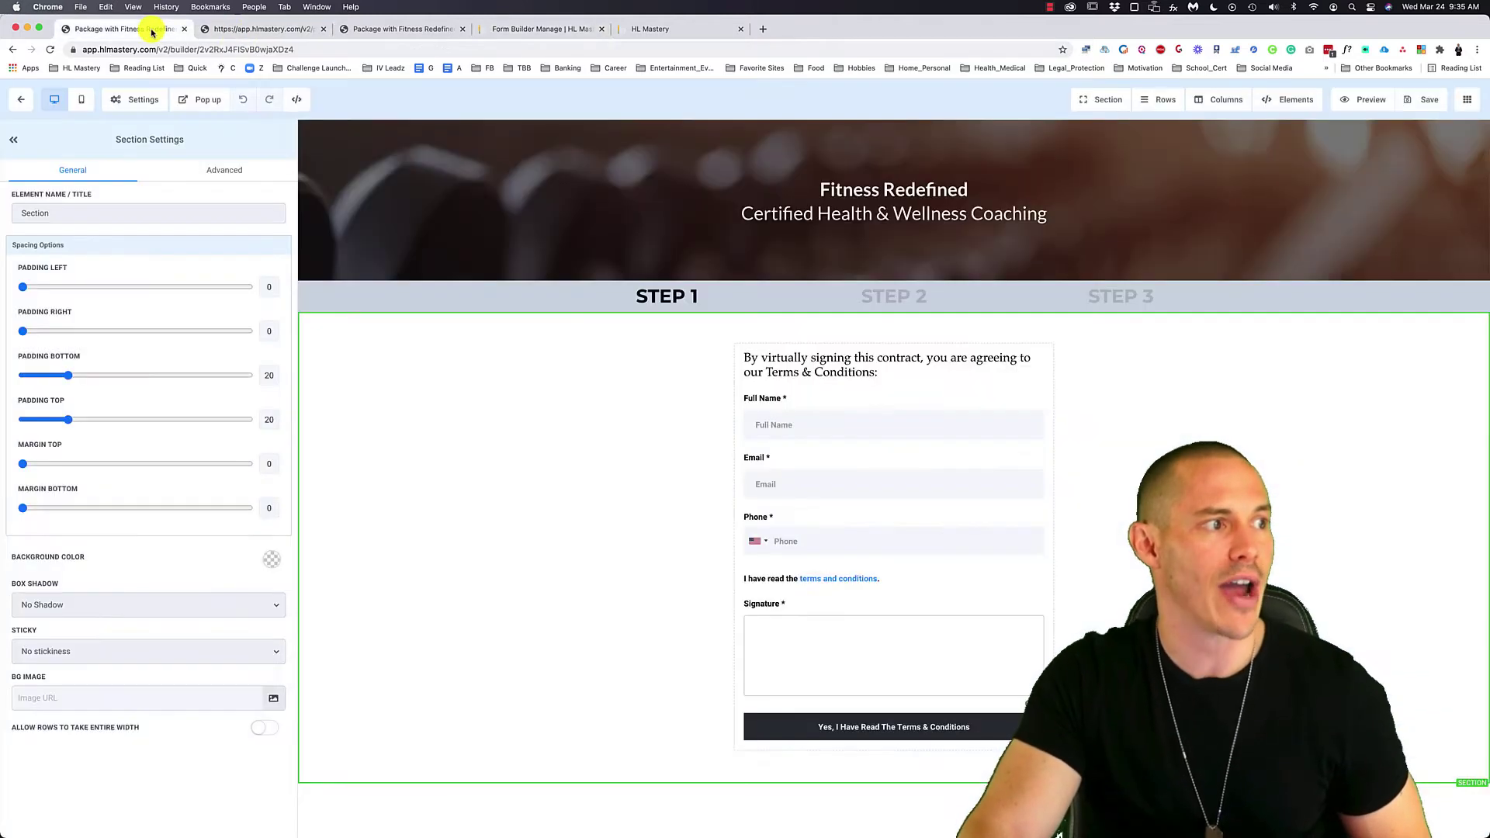
- Select the form embedded on Step 1 and keep Terms and Conditions as its chosen form
click(829, 363)
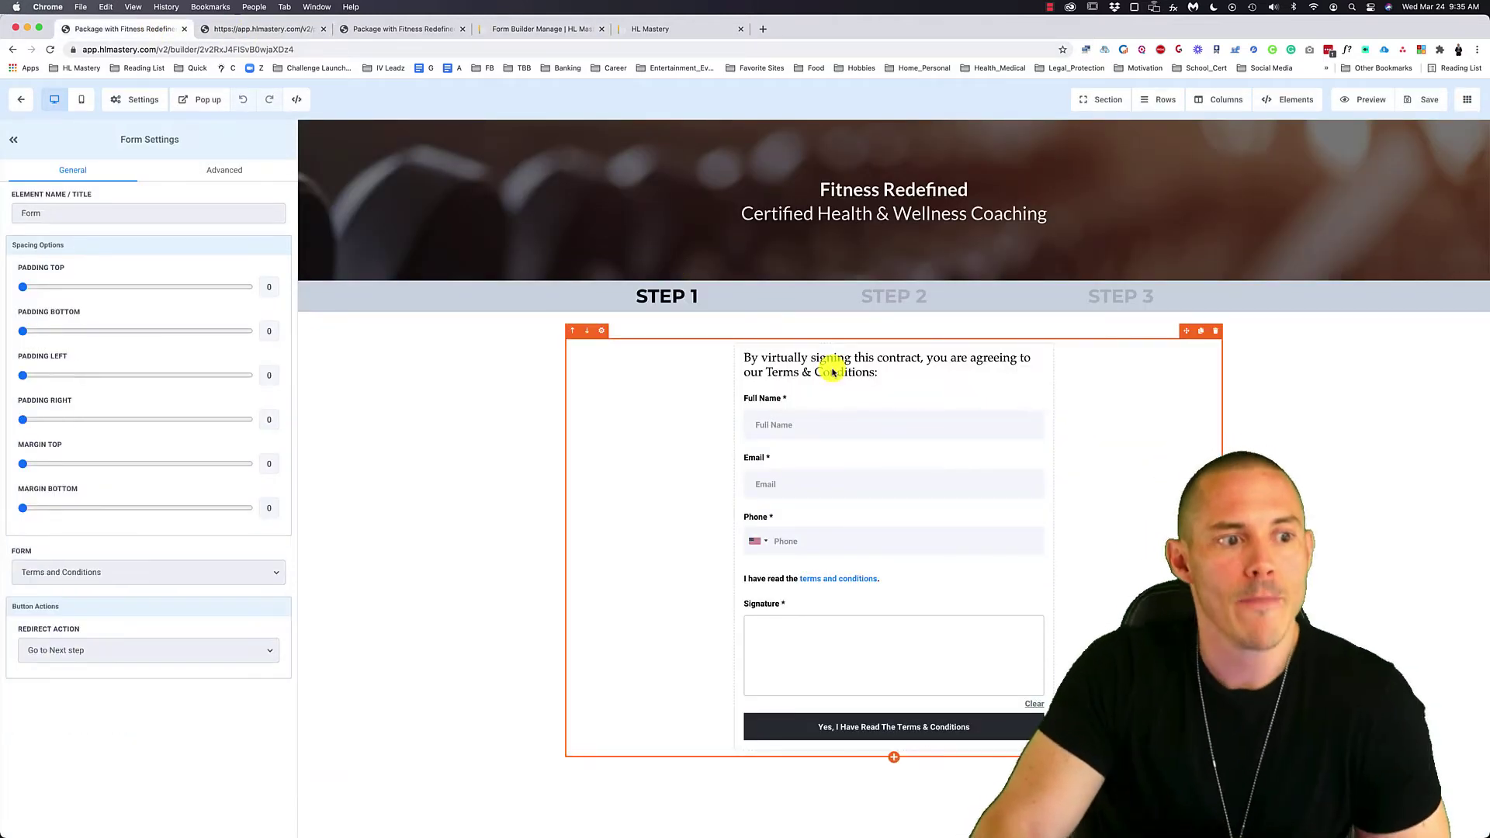
scroll(937, 446, down, 1)
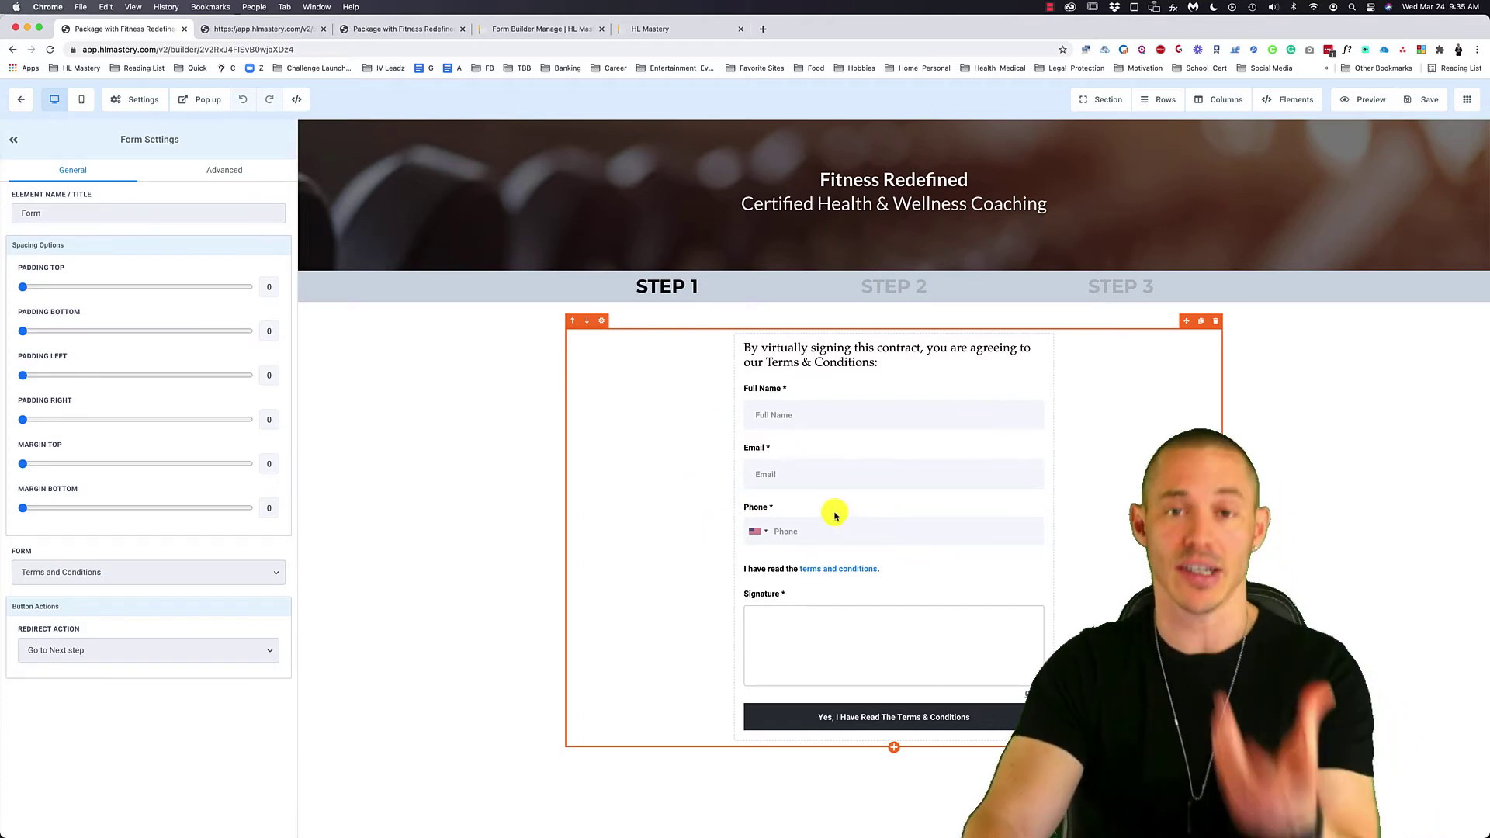
scroll(86, 574, up, 5)
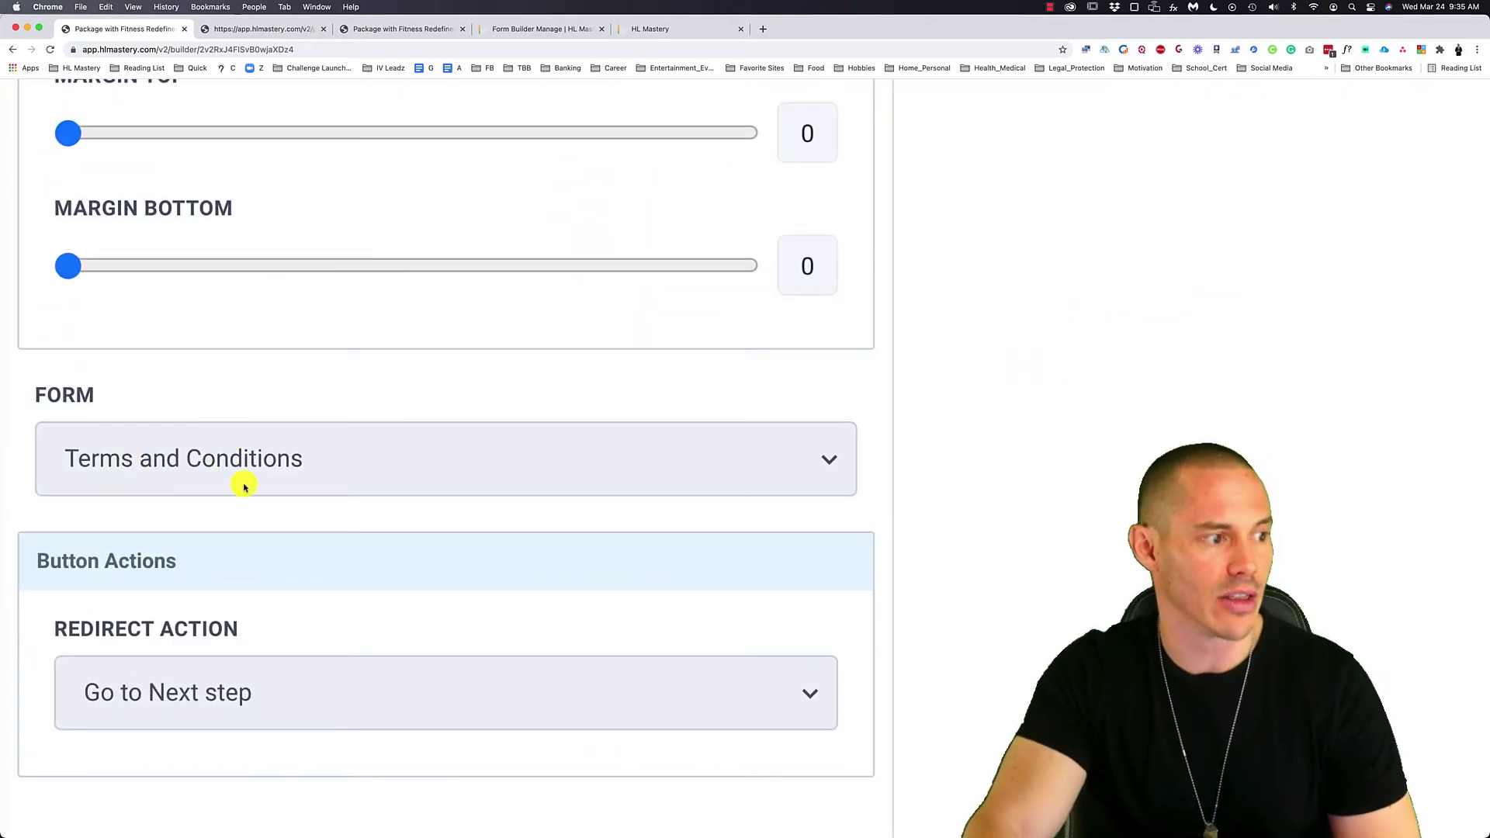
click(338, 472)
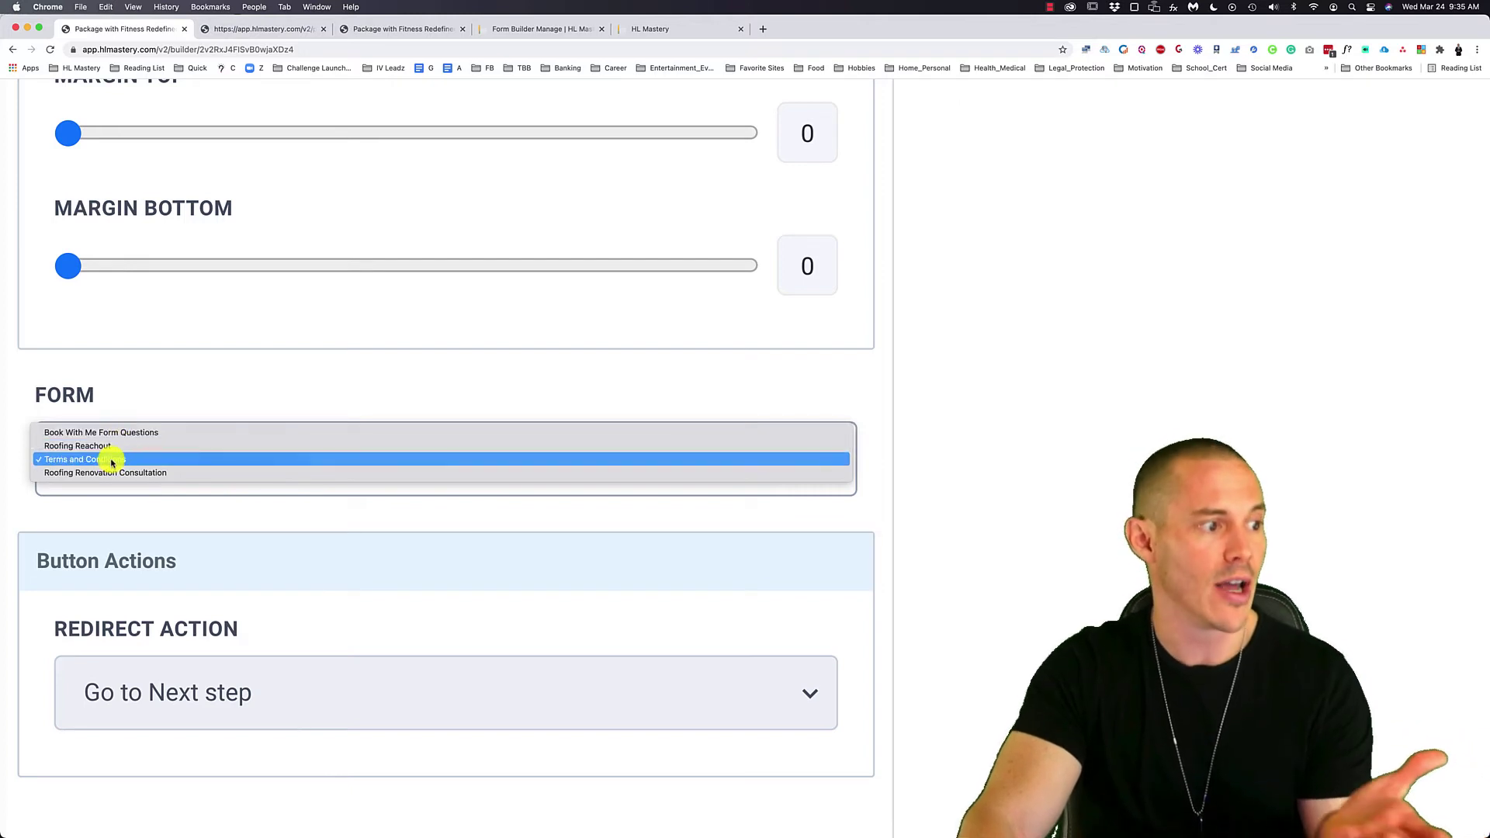
click(123, 506)
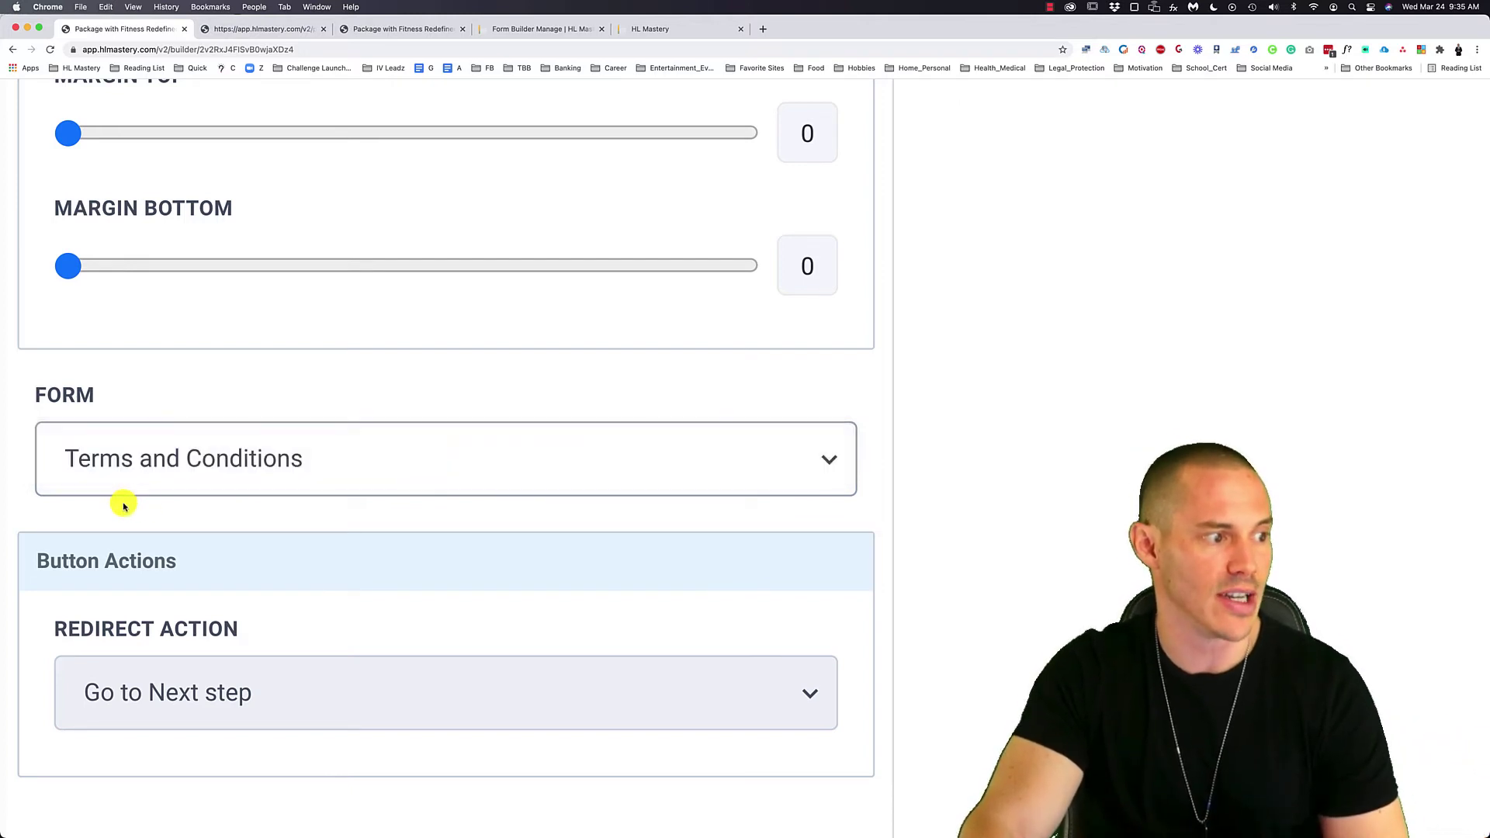
- Check the form's Redirect Action under Button Actions and keep Go to Next step selected
key(super+0)
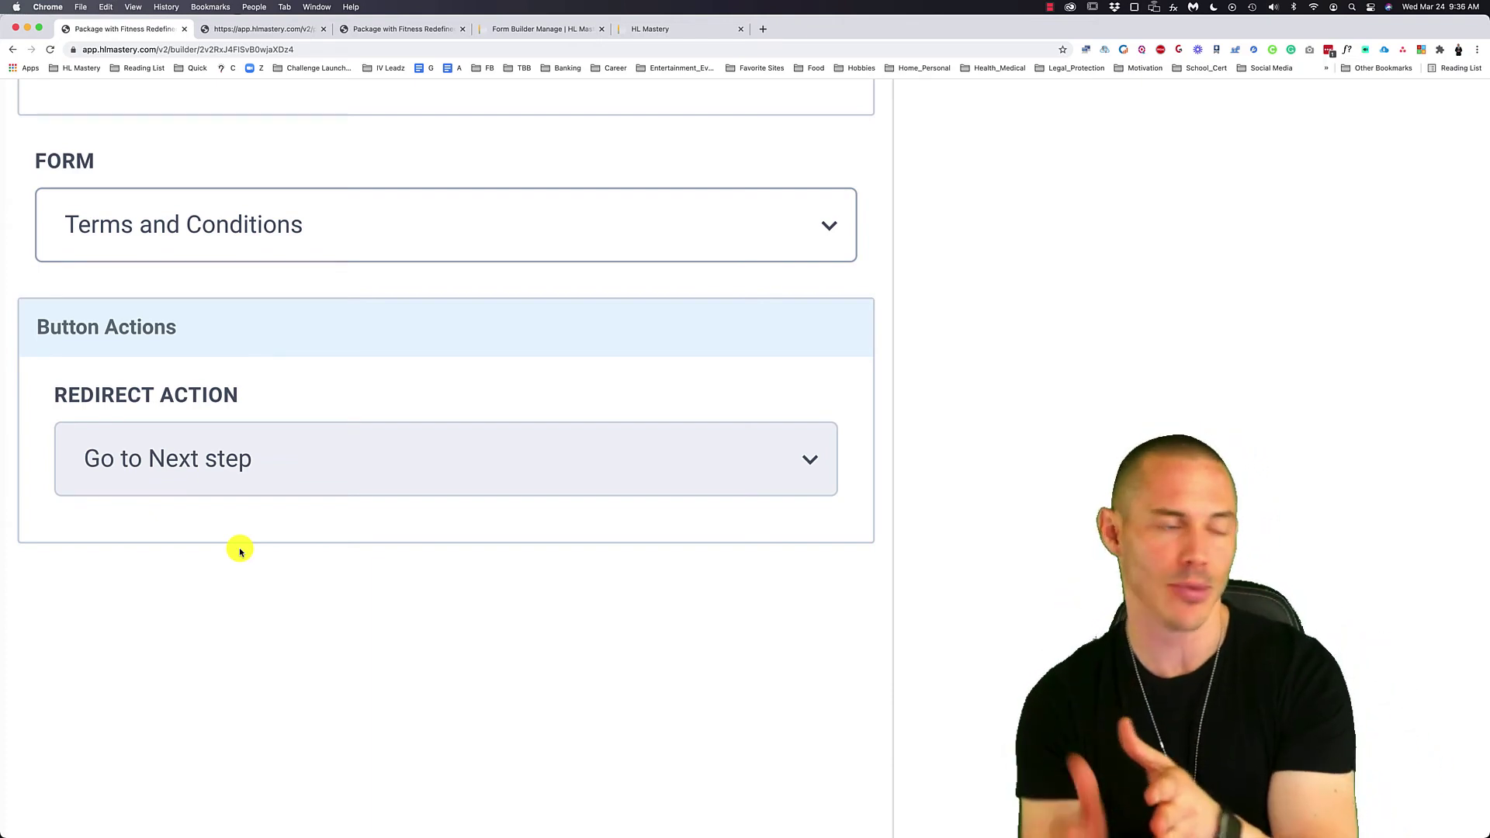
click(280, 481)
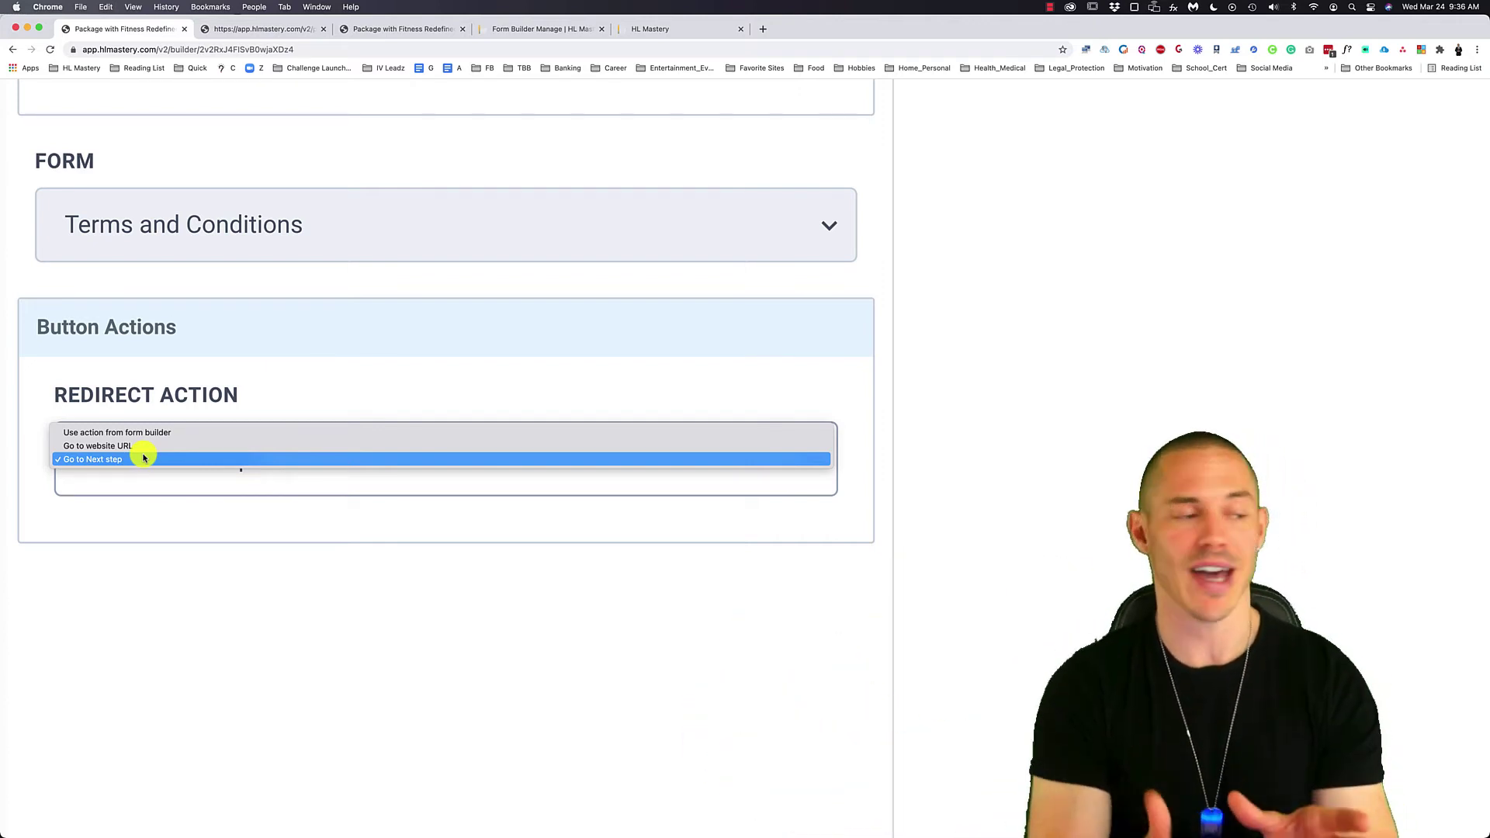
click(196, 538)
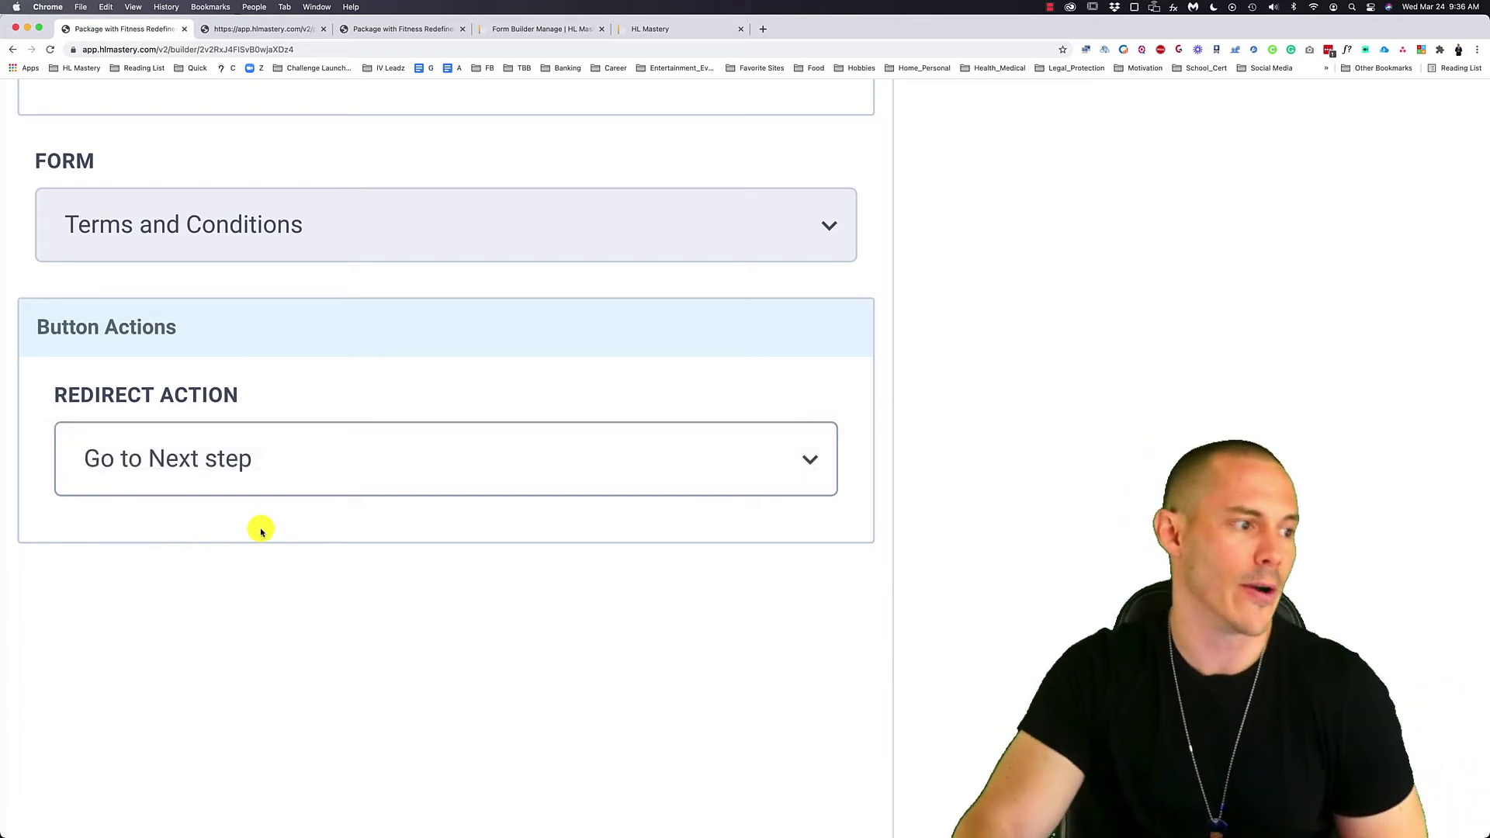
key(super+0)
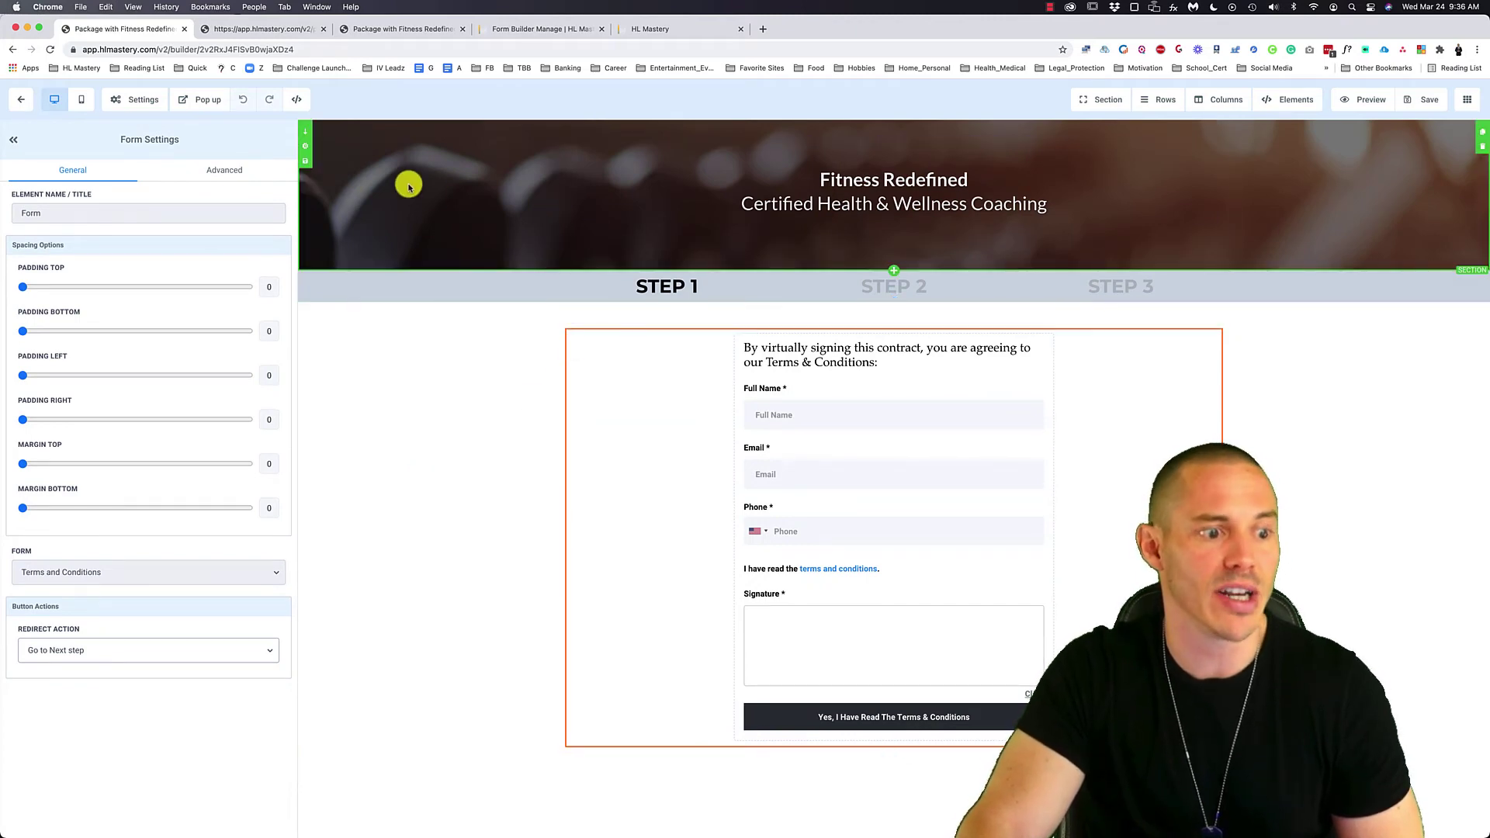
- Exit the Step 1 builder, preview the checkout and congratulations pages, then go to the form editor
click(26, 101)
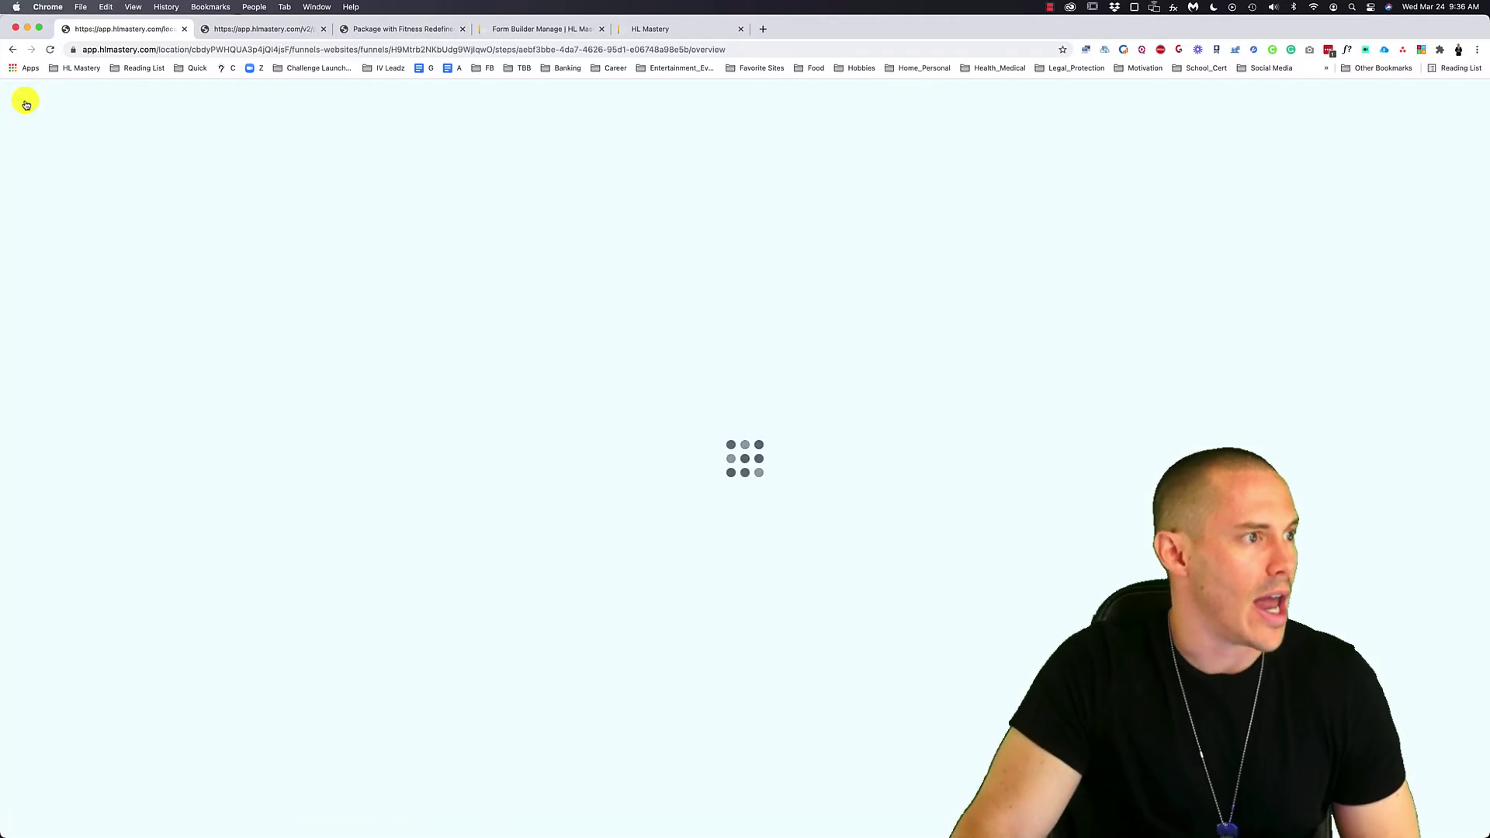
click(376, 29)
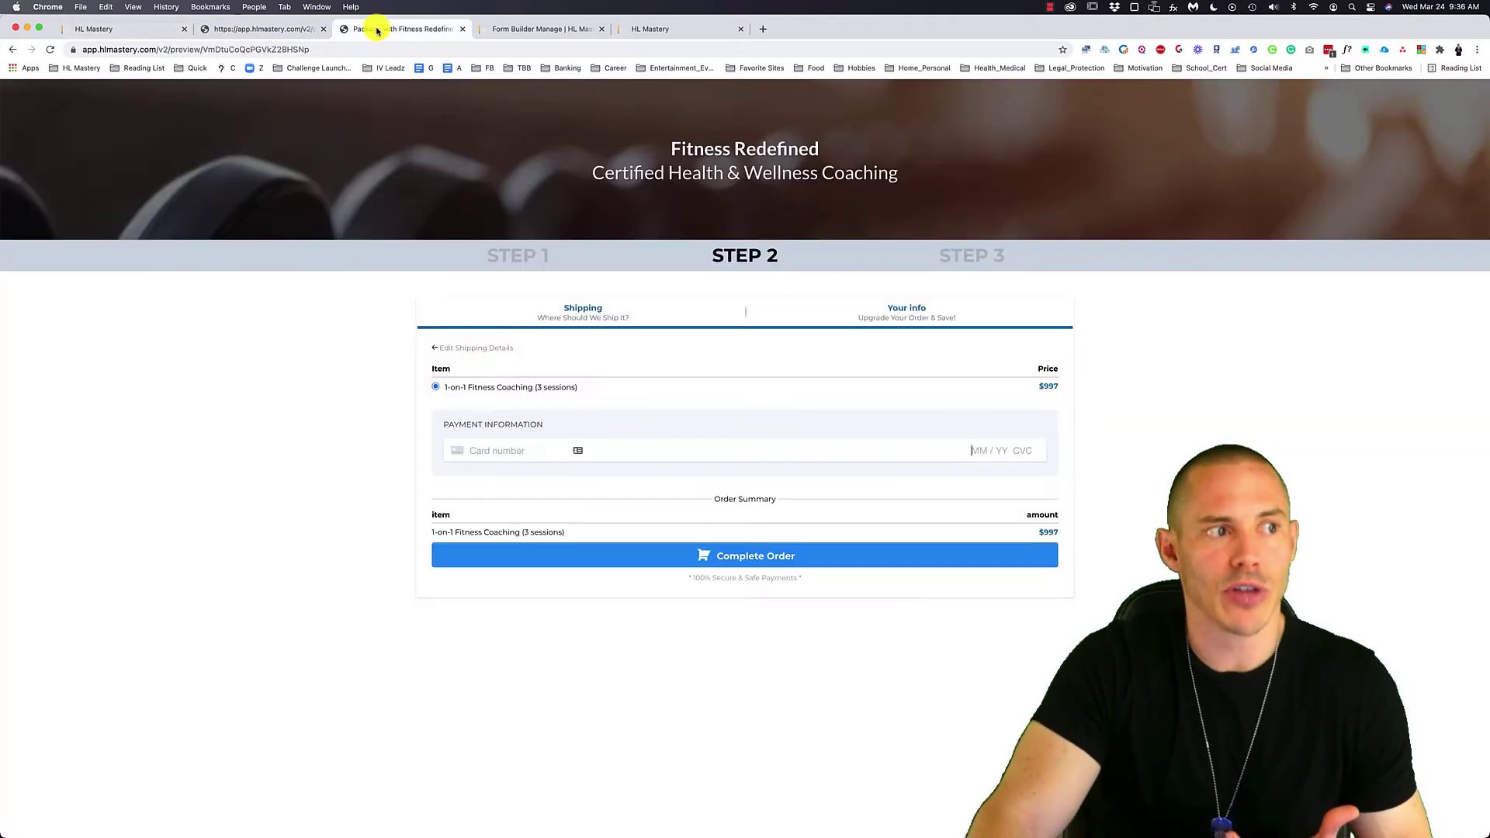
click(315, 30)
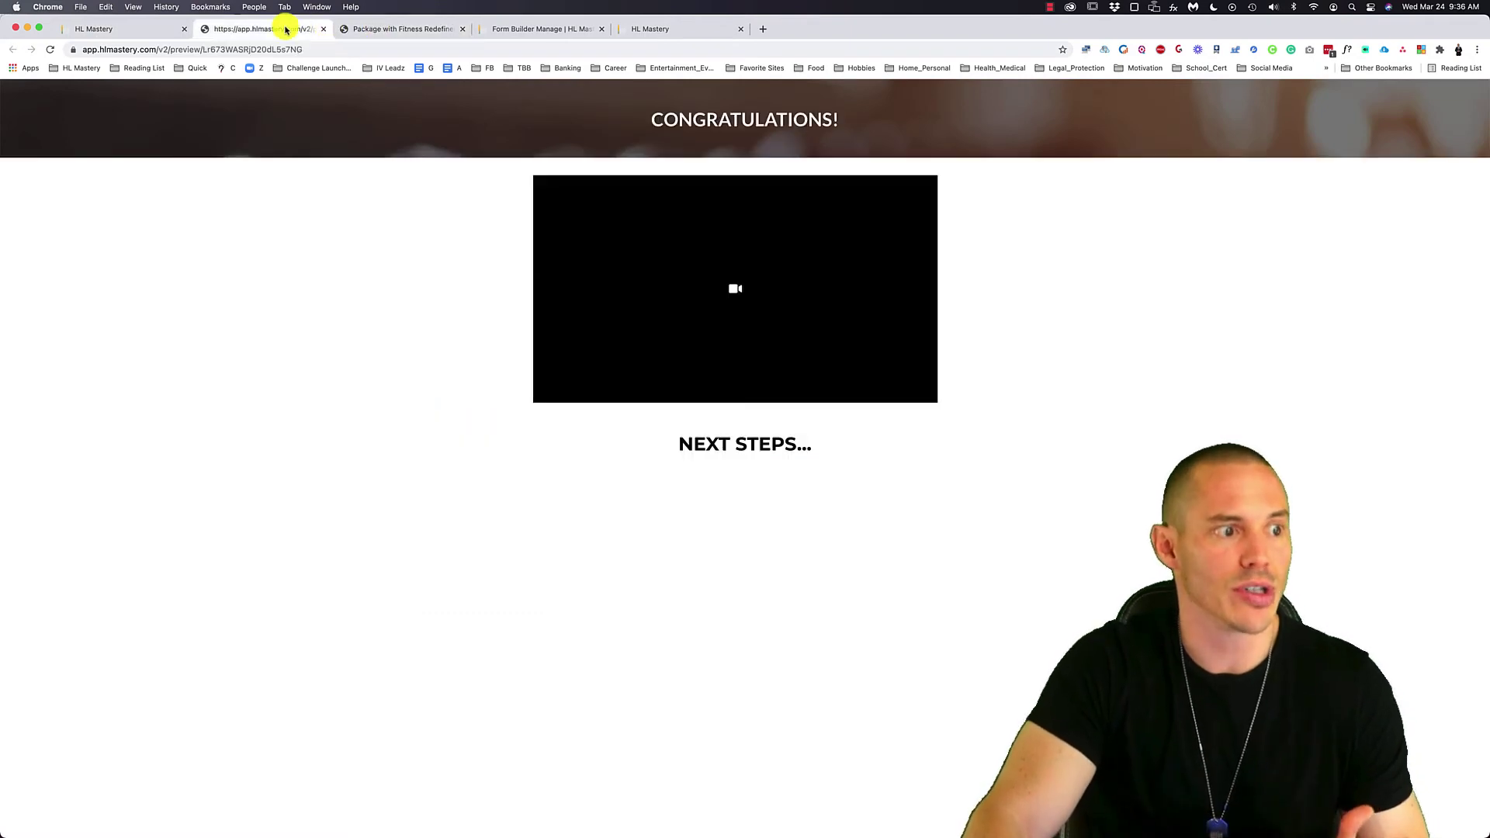
click(537, 29)
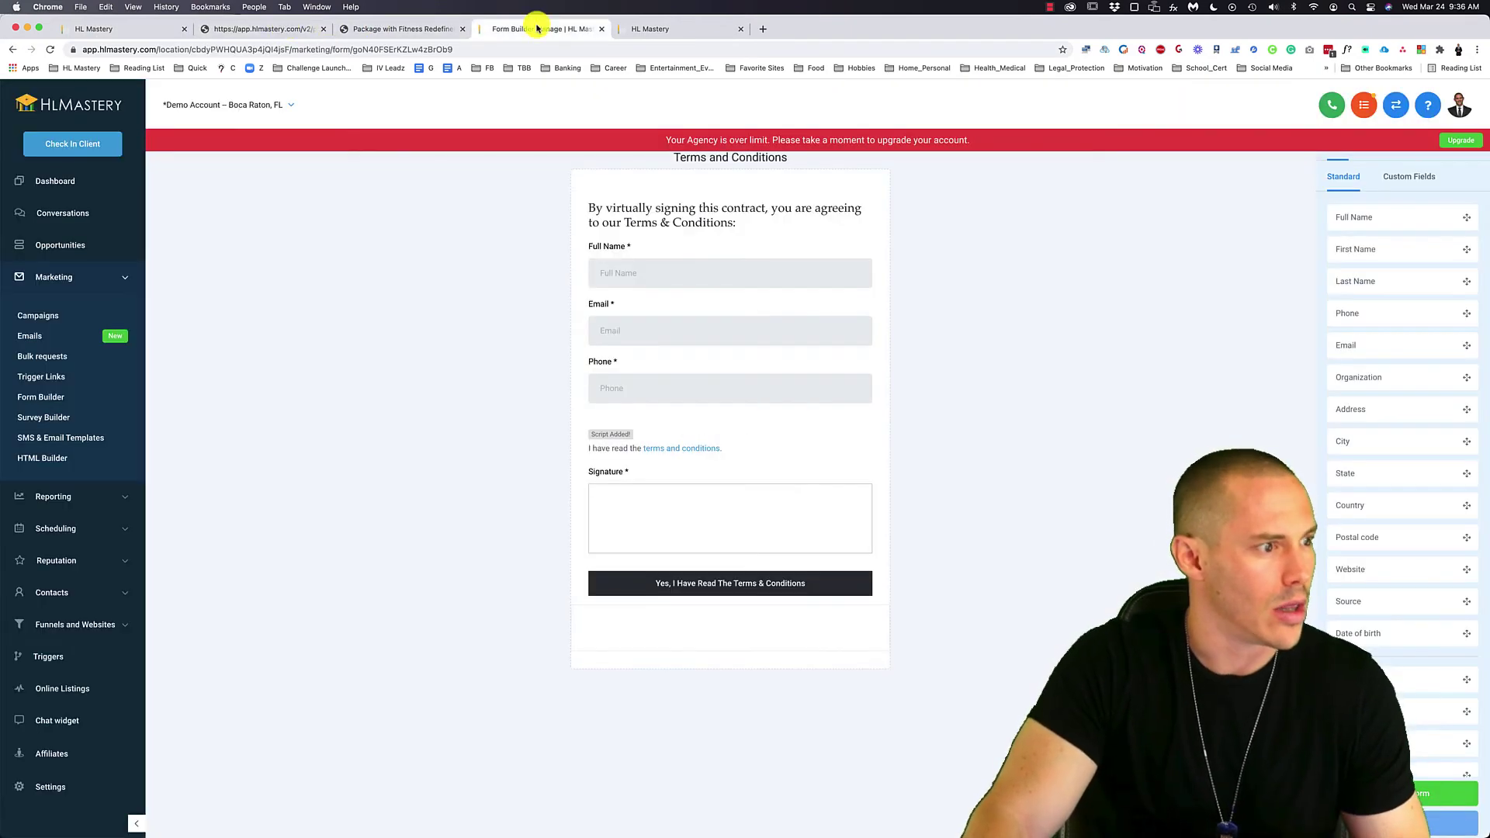
- Open the Terms and Conditions form's Submissions tab and review the signed test entry
click(31, 404)
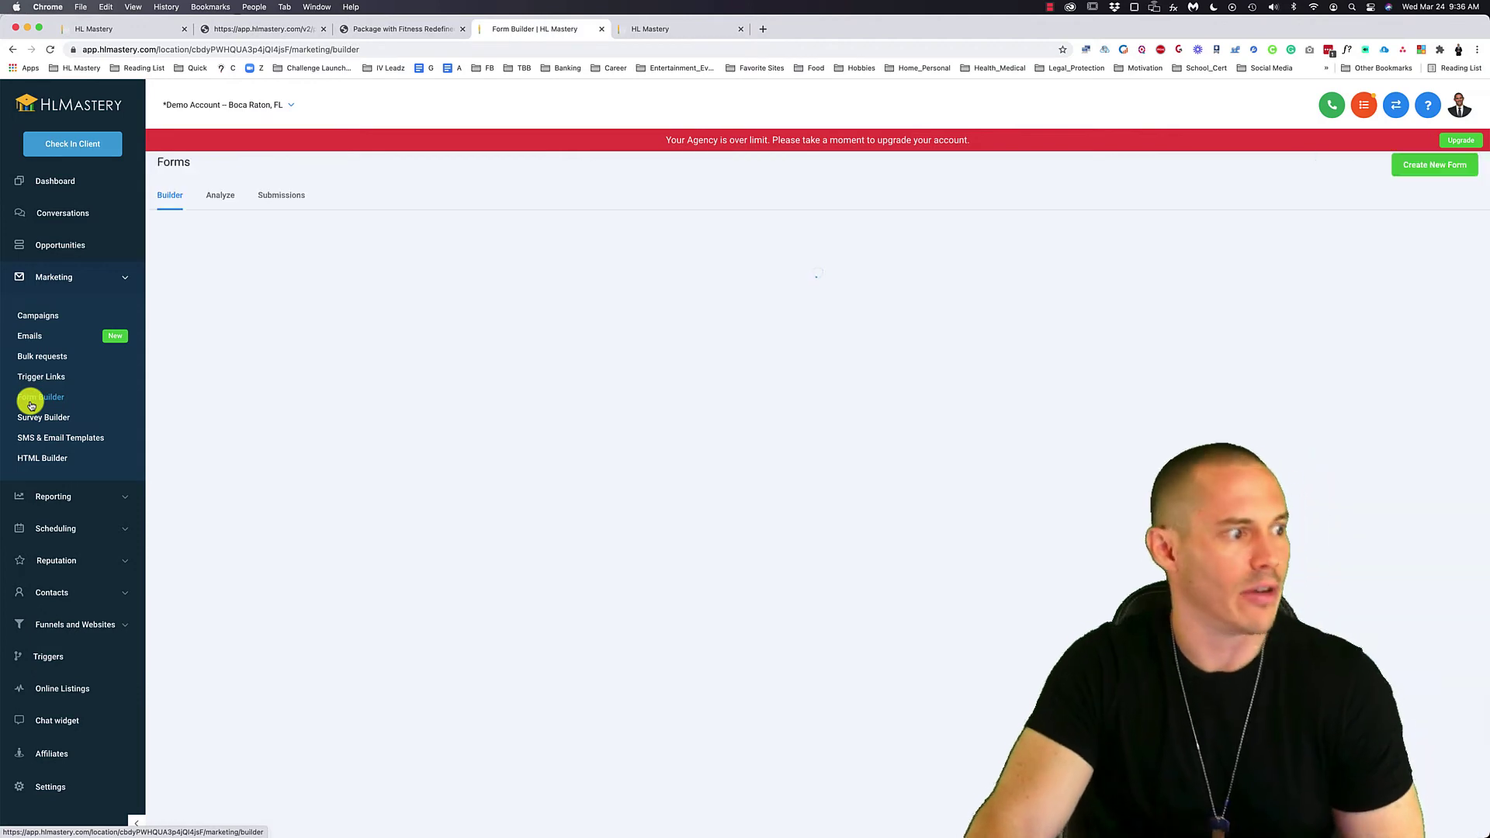
click(284, 198)
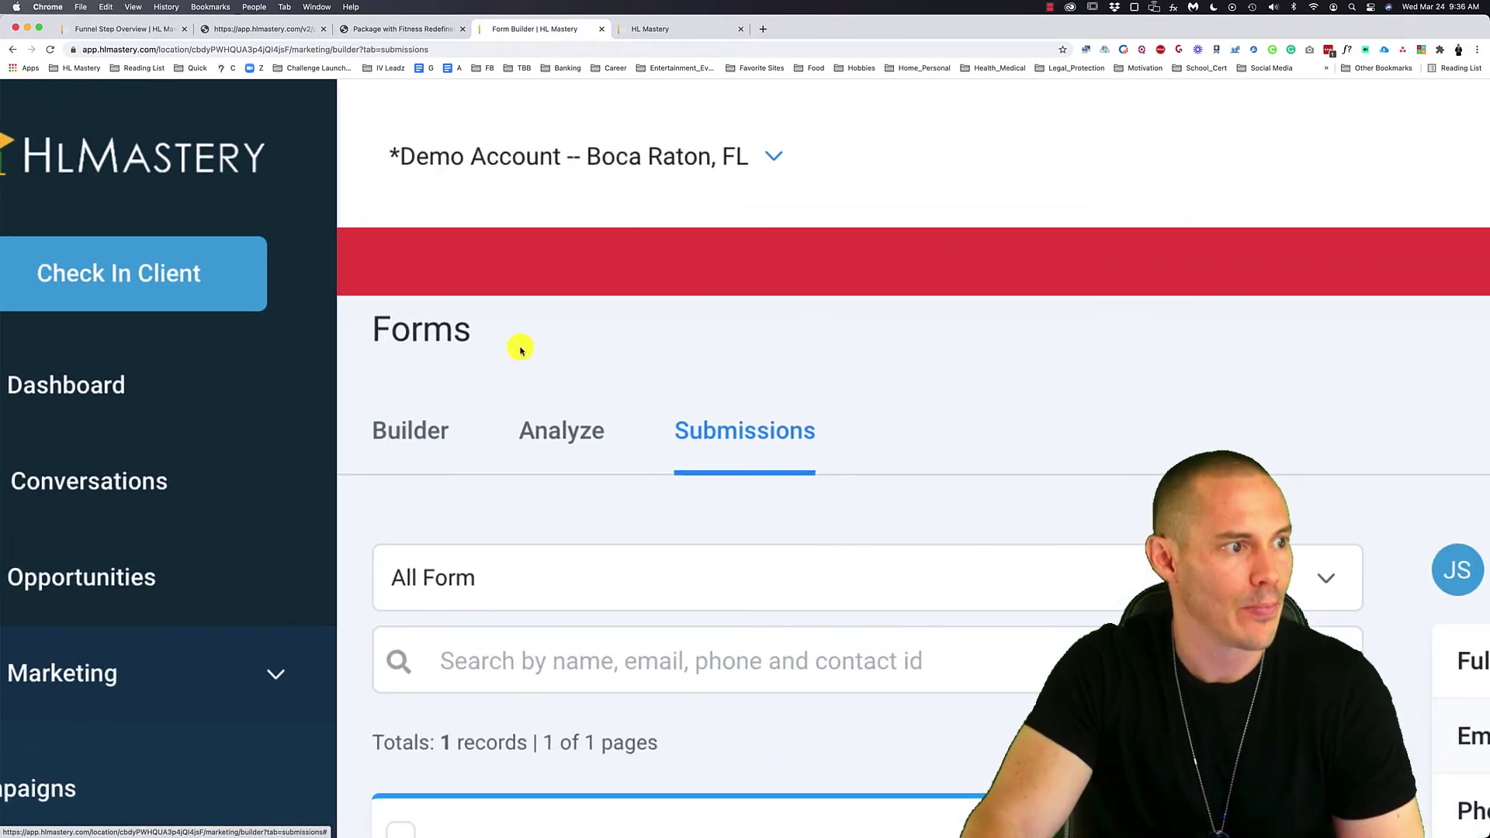
scroll(675, 427, right, 2)
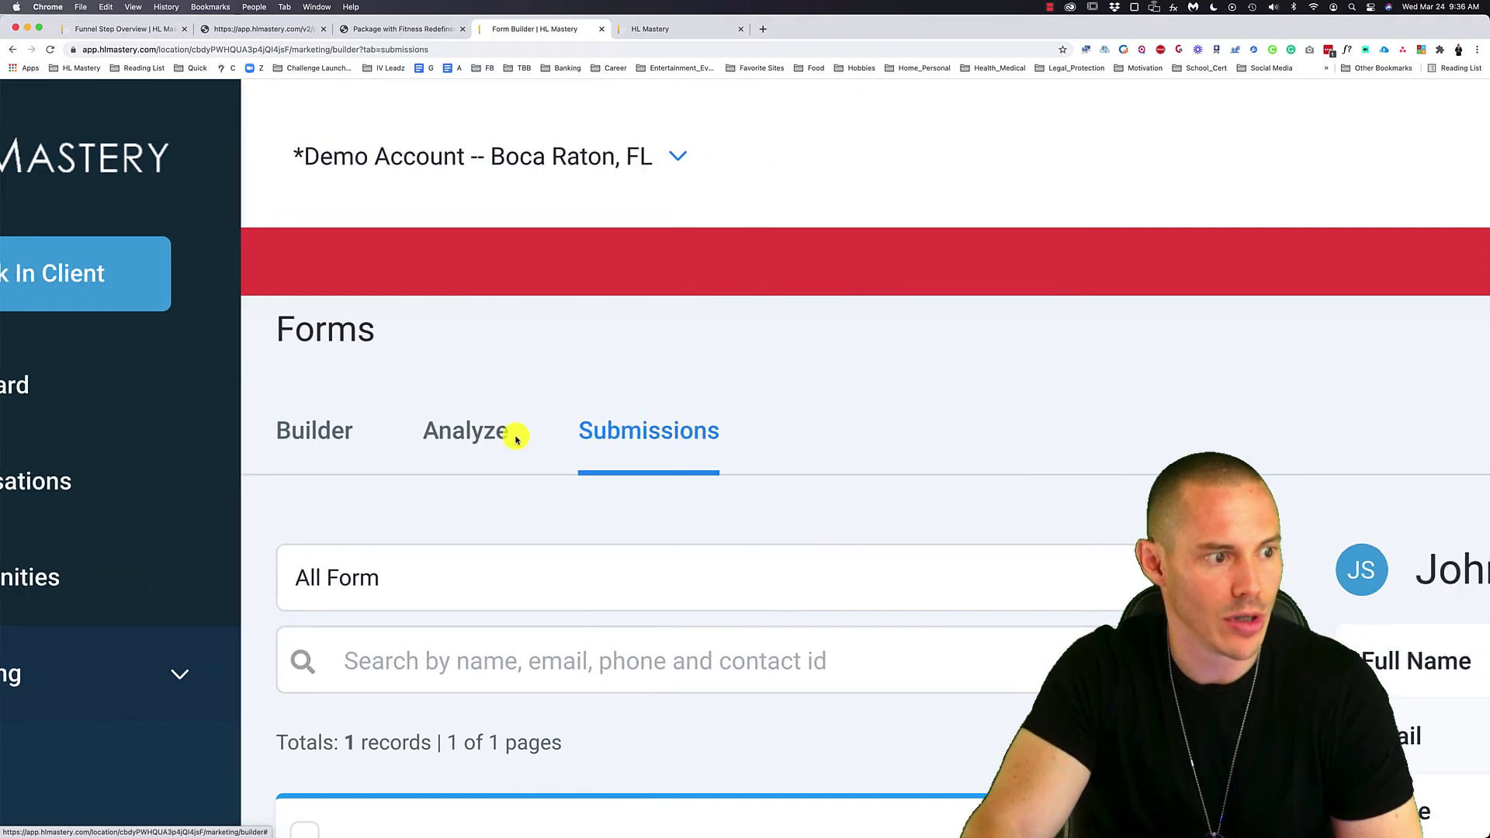
scroll(516, 439, down, 5)
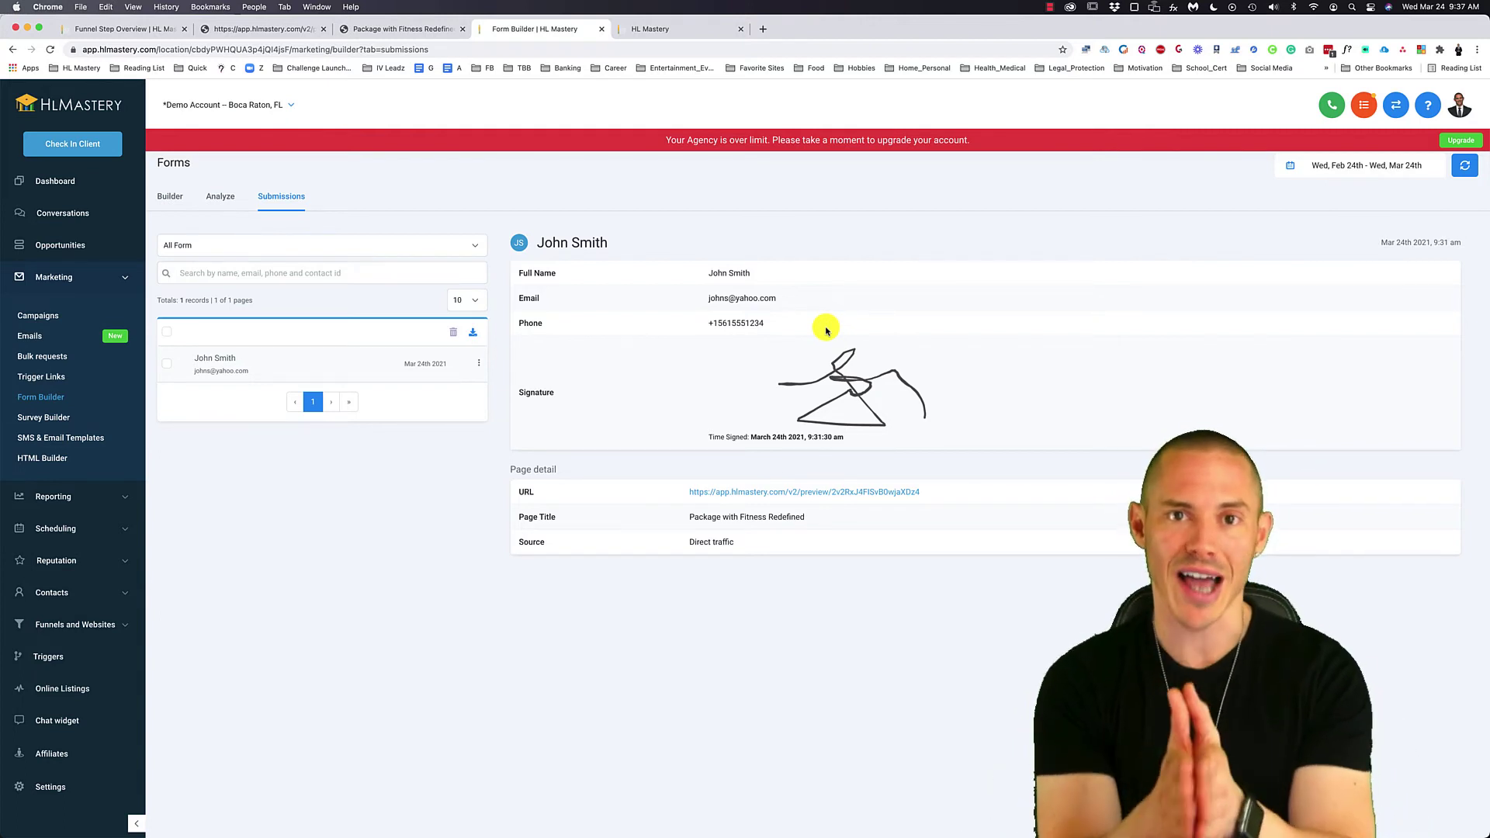
- Preview the congratulations and checkout pages, then open Packages Step 2 in the page editor
click(288, 31)
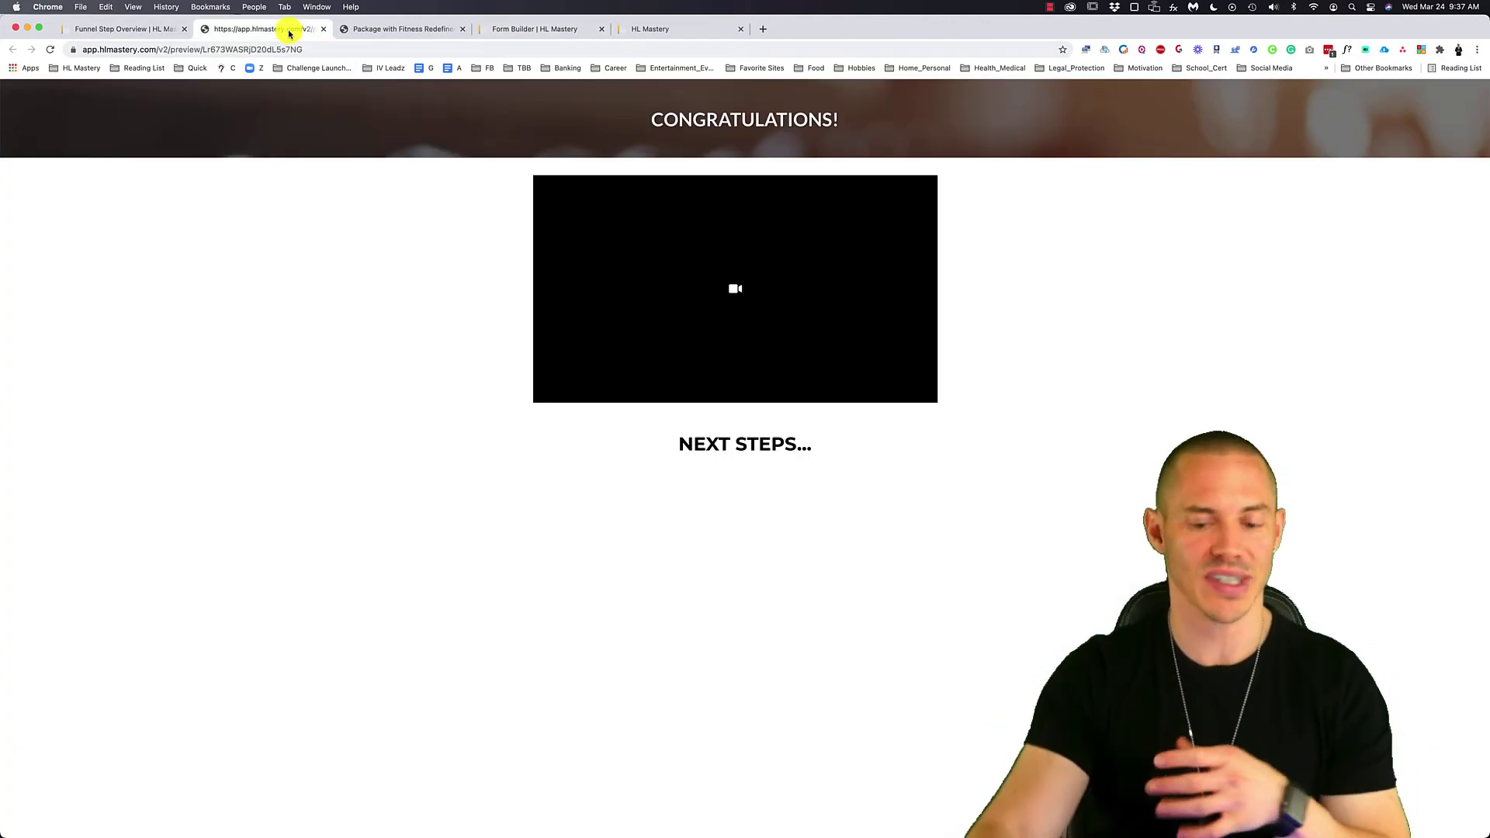
click(389, 29)
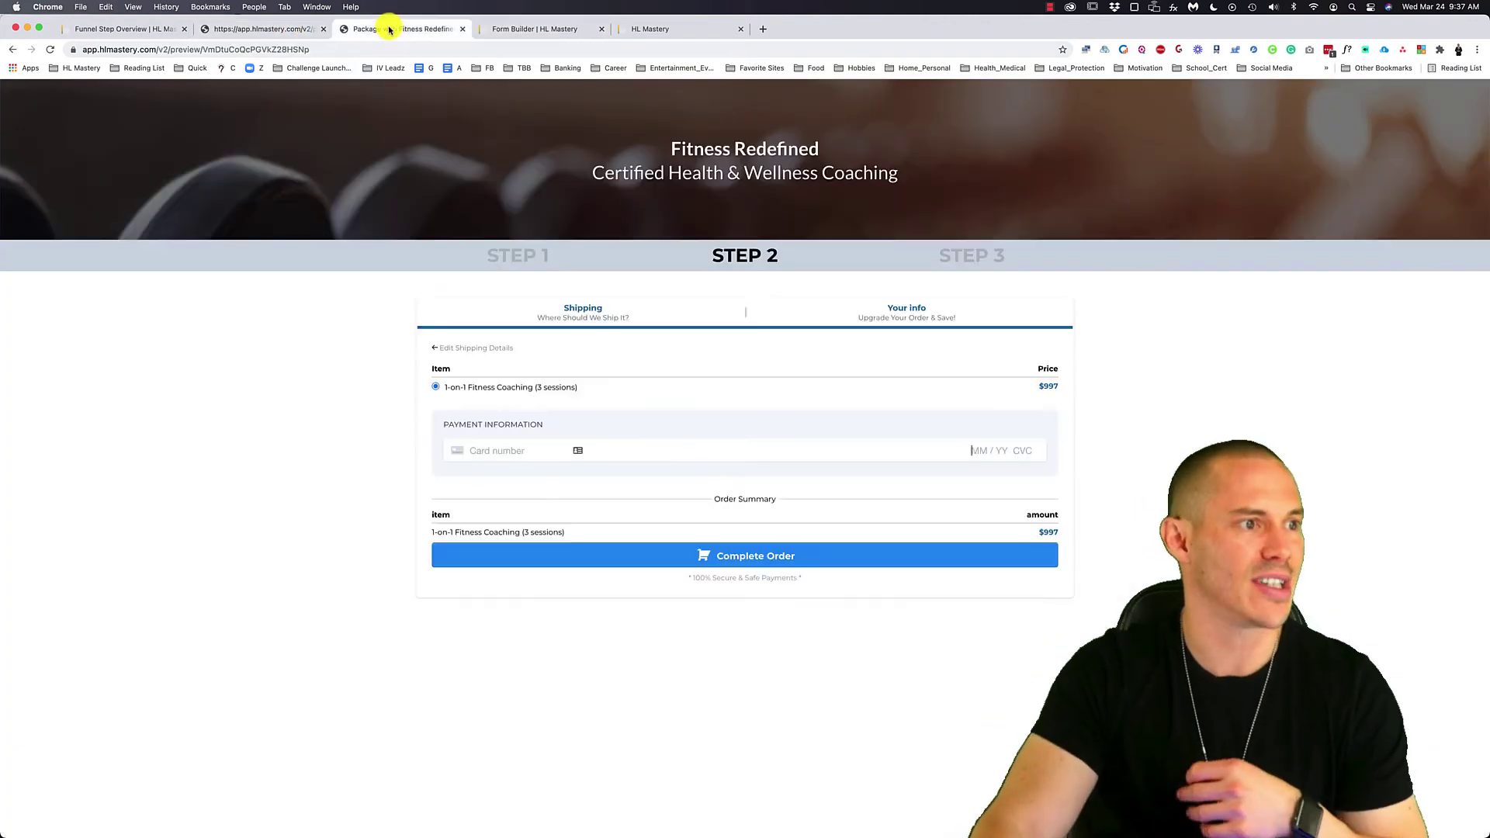
click(150, 34)
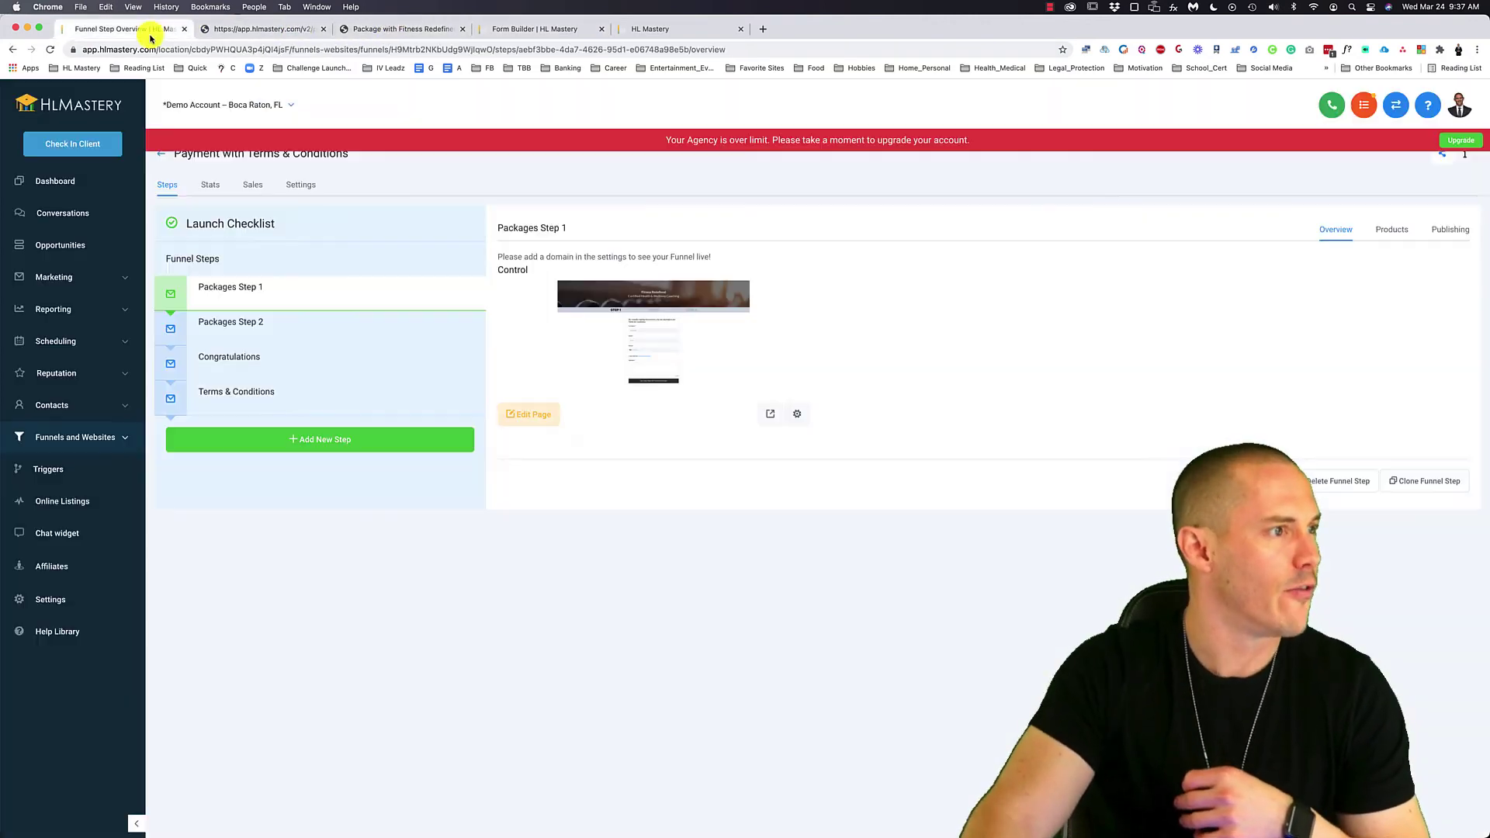
click(318, 323)
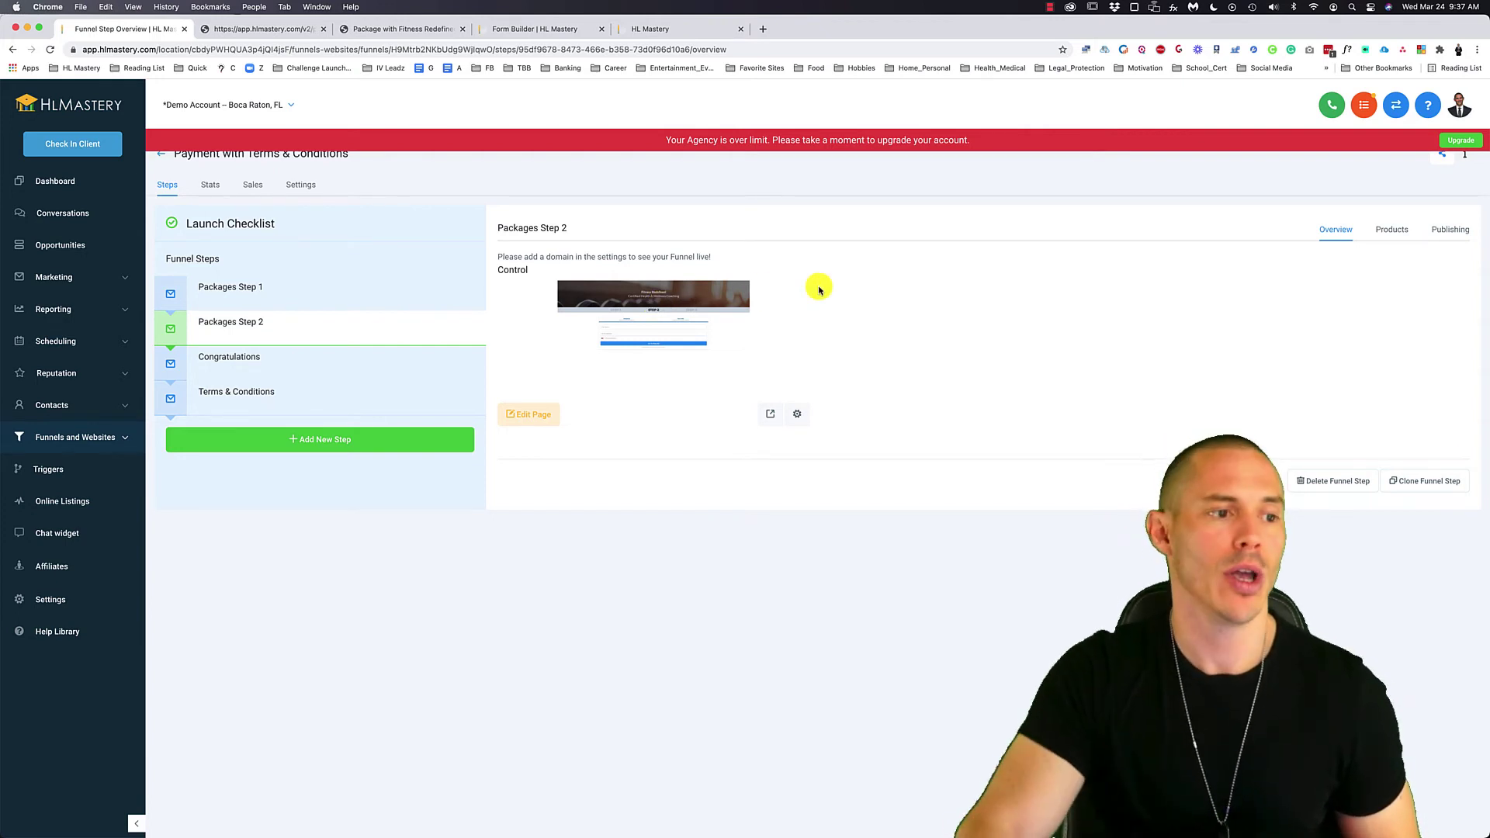
click(527, 424)
- Drag a second 2 Step Order element below the existing order form on Step 2
click(271, 31)
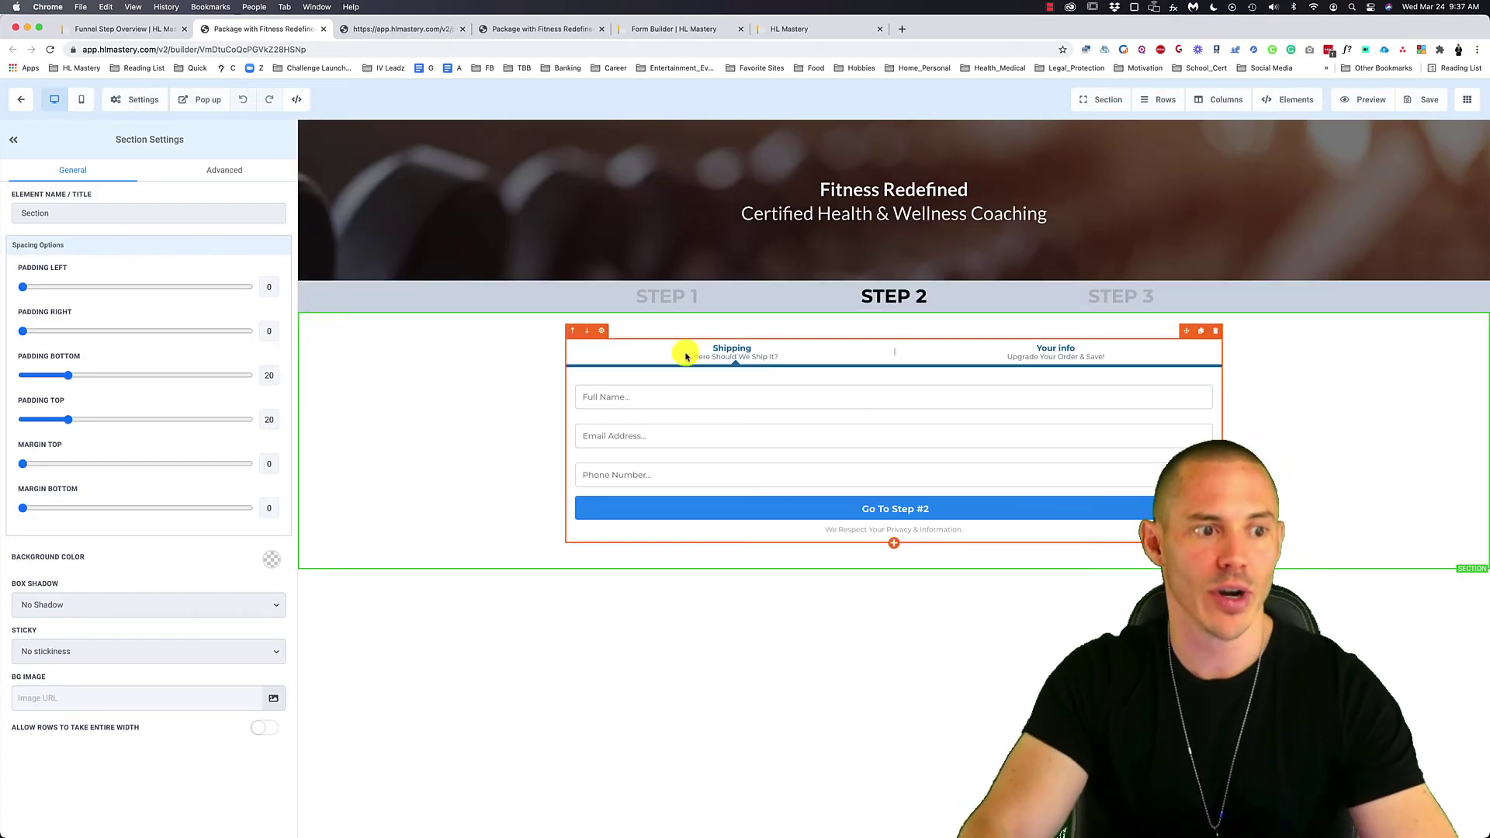
click(886, 414)
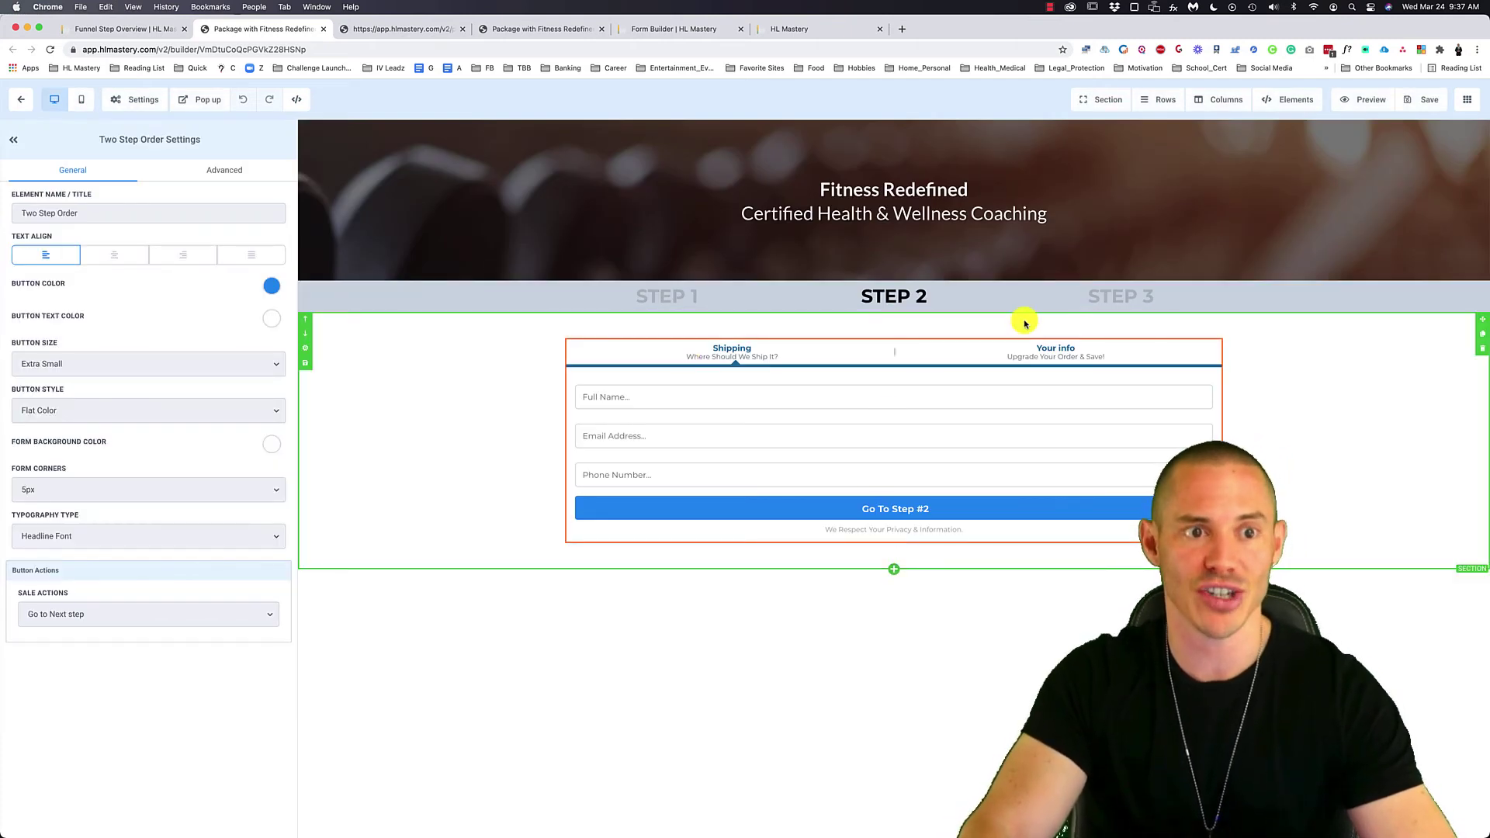
click(893, 545)
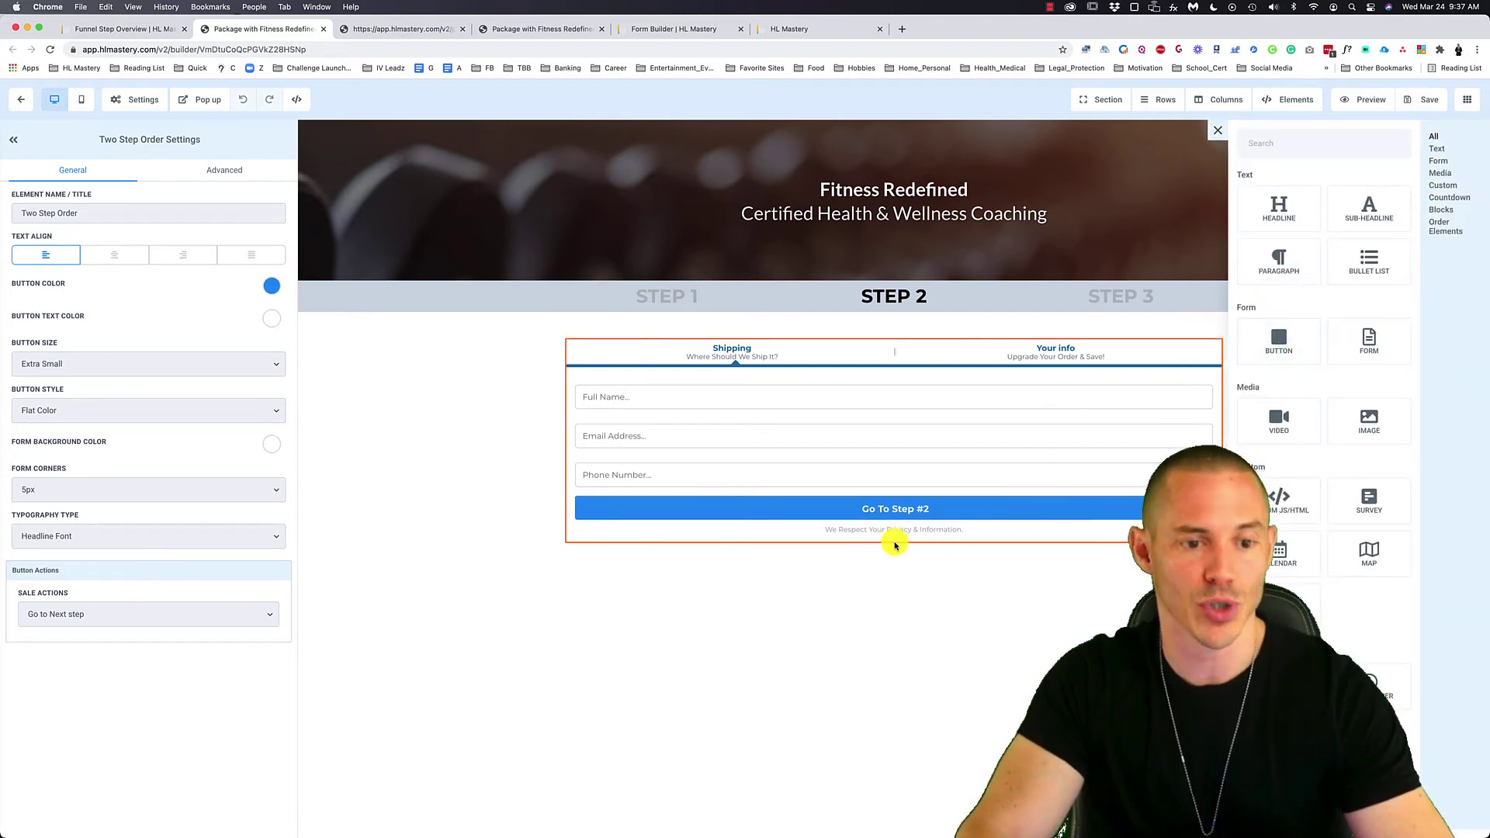
scroll(1263, 415, down, 3)
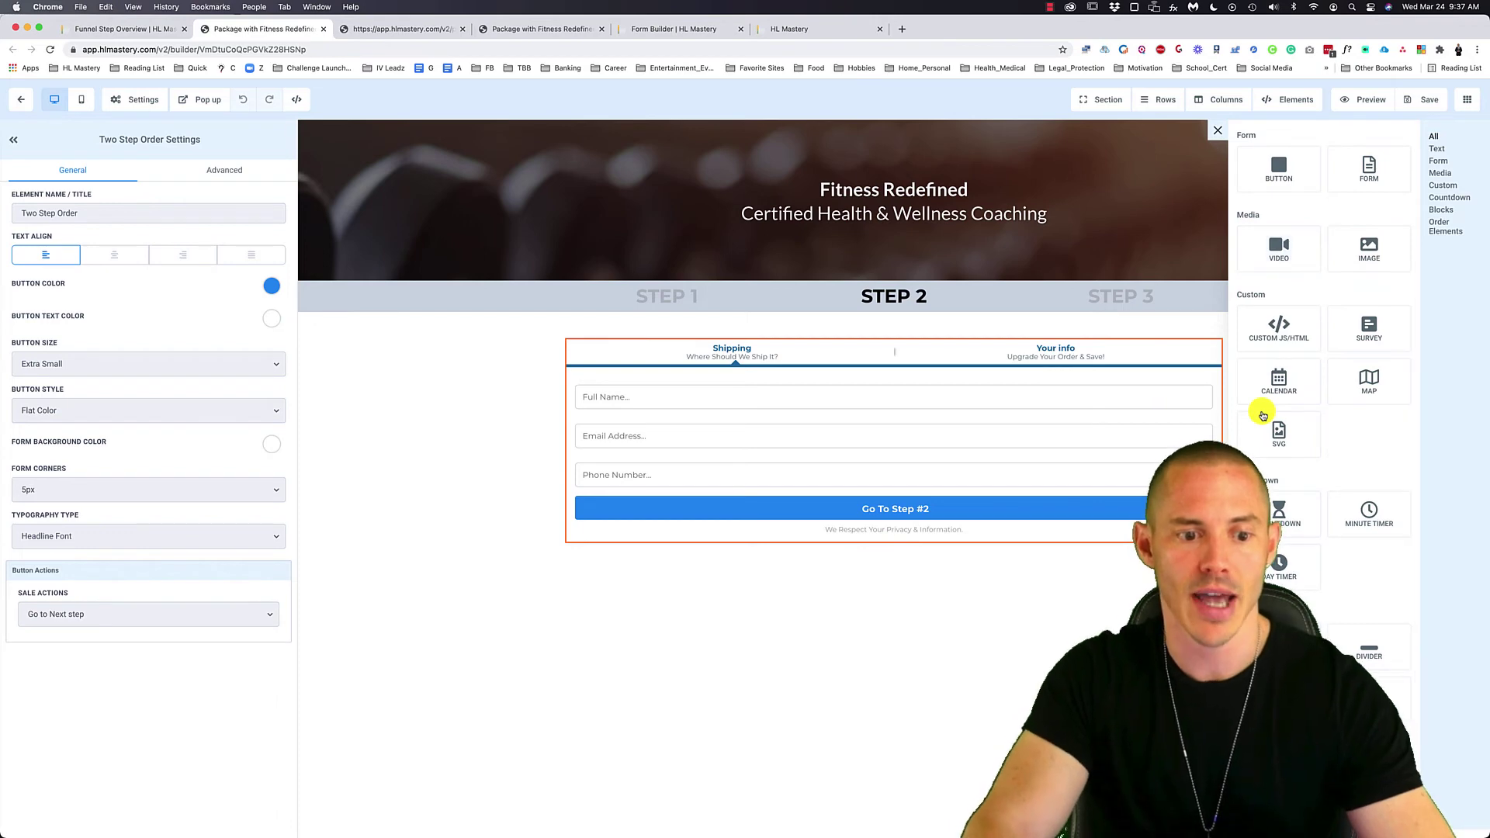
scroll(1262, 415, down, 5)
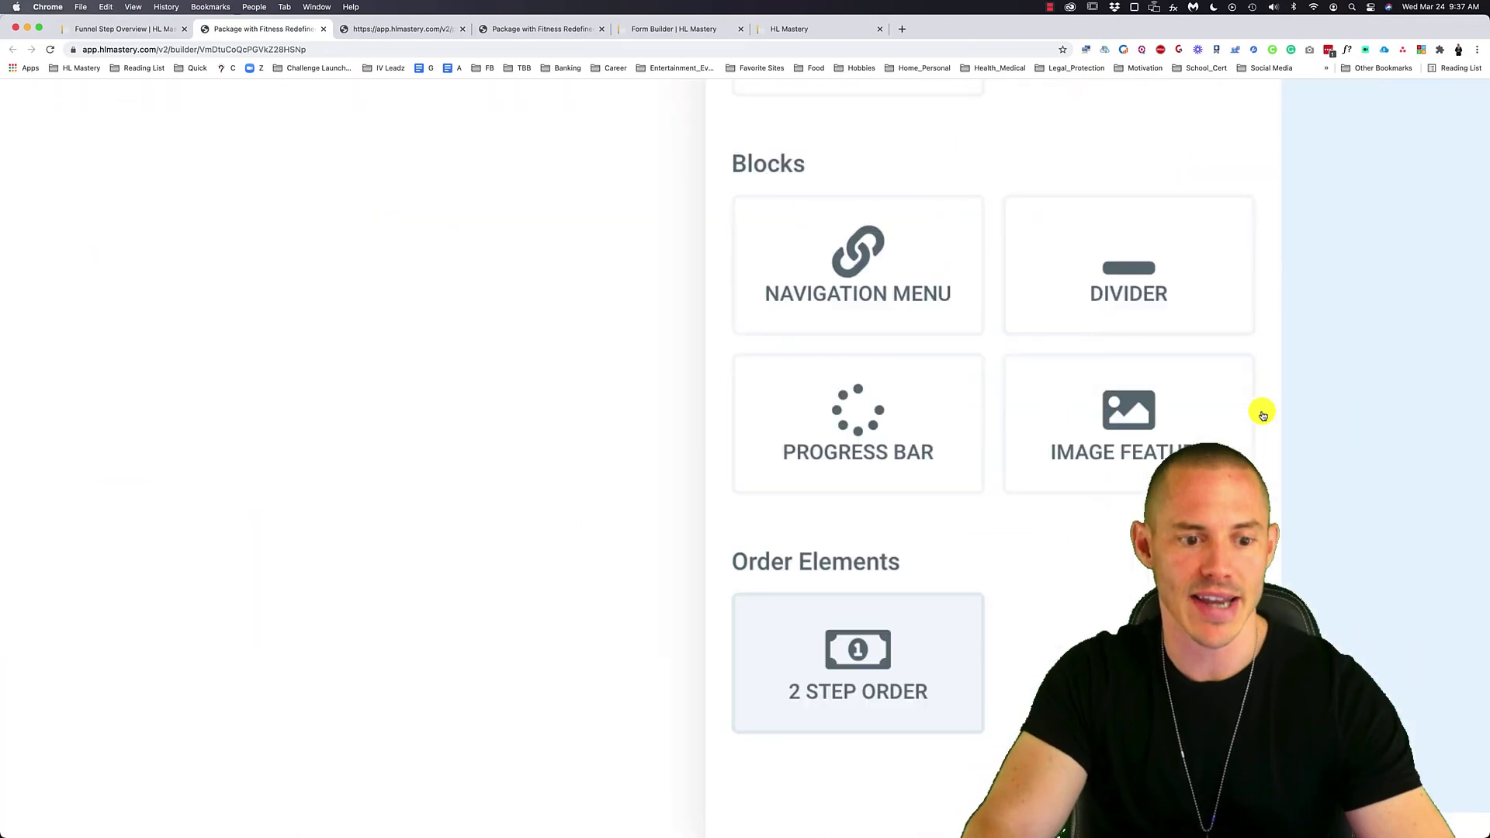
click(854, 650)
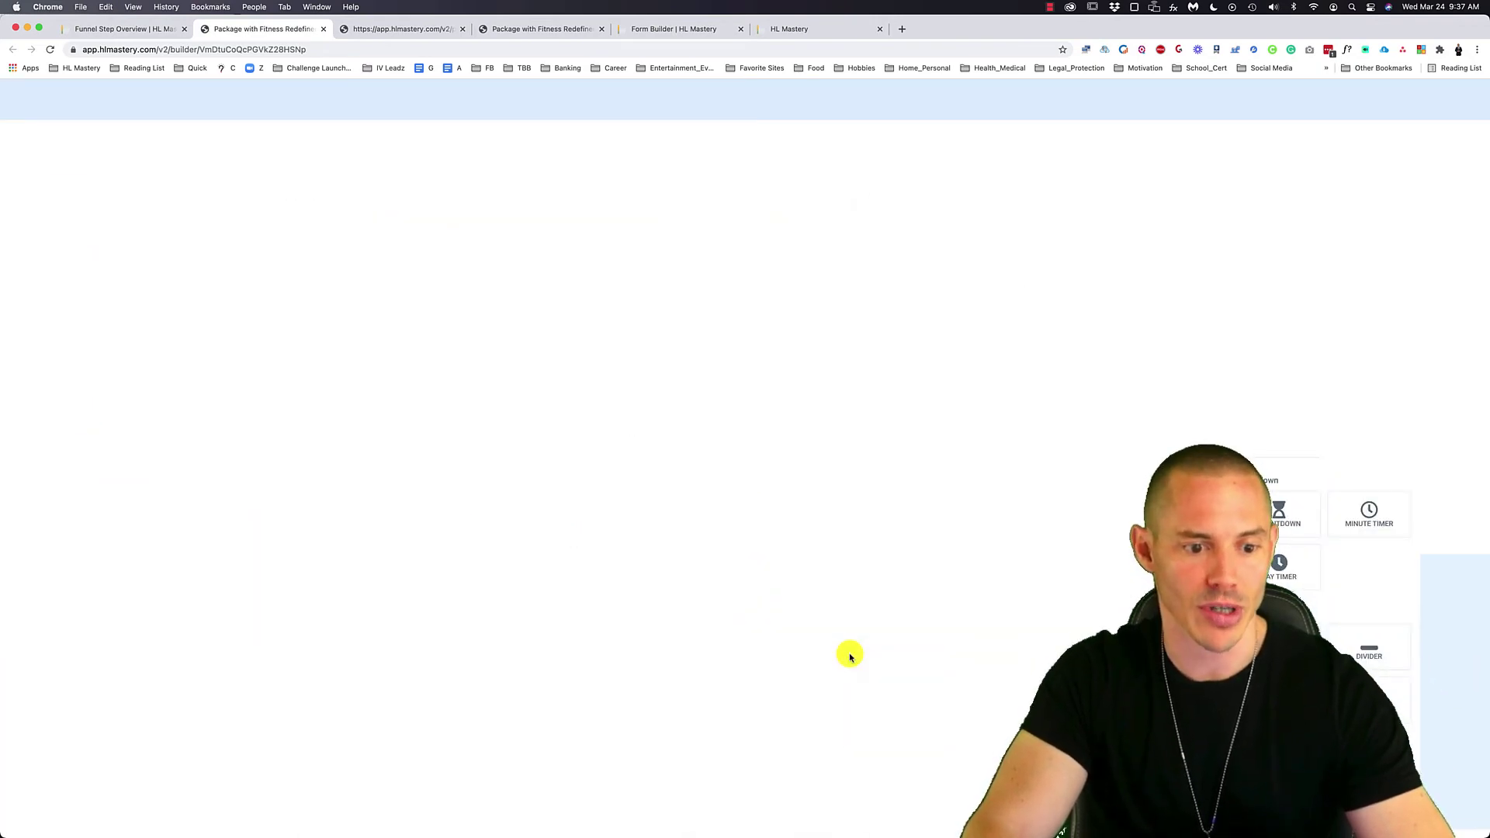
drag(1319, 543, 884, 549)
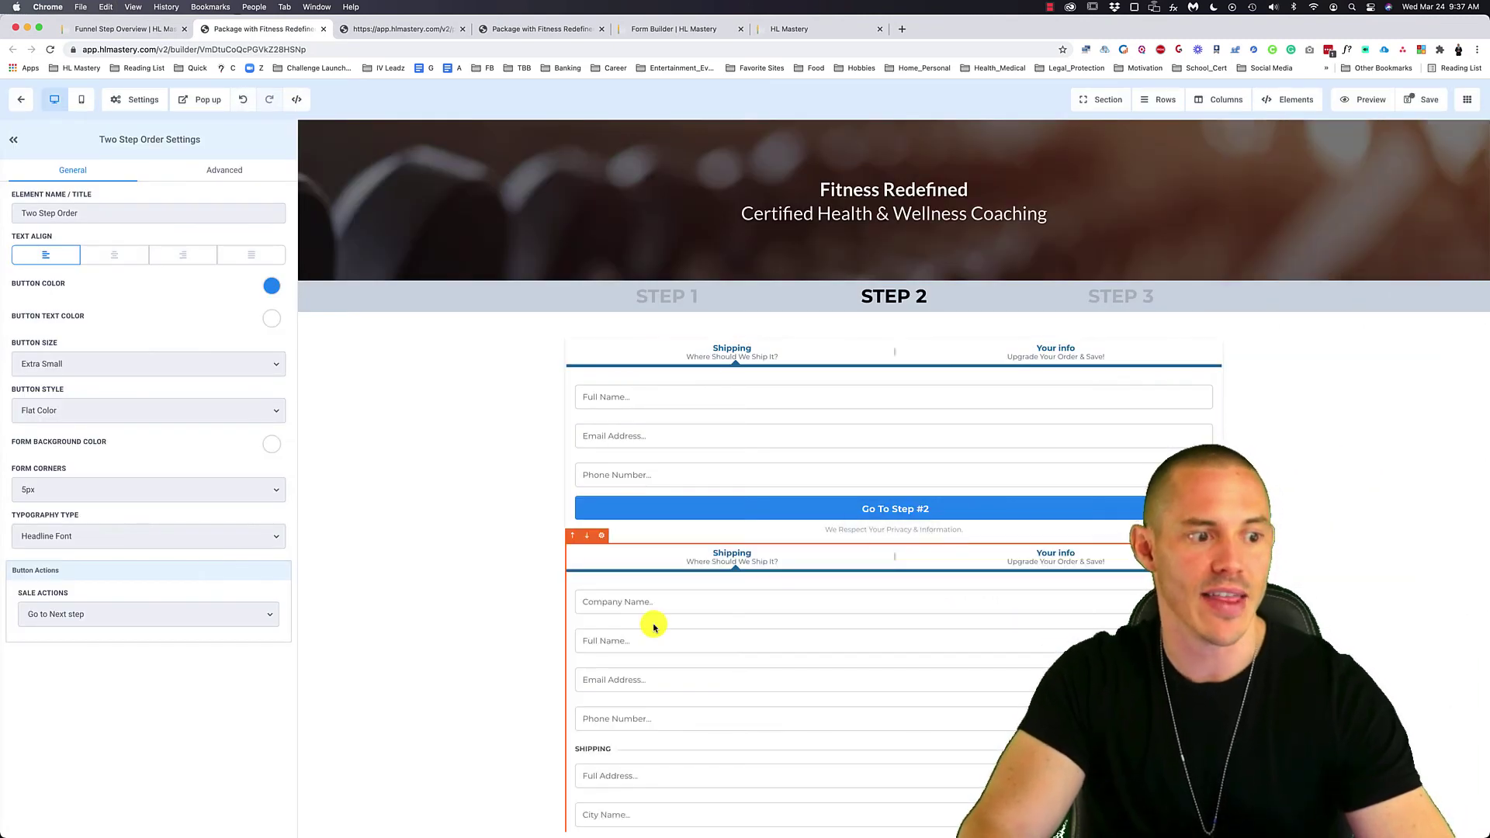
- Delete the newly added 2 Step Order, leaving only the original order form
scroll(818, 661, down, 2)
scroll(819, 664, down, 1)
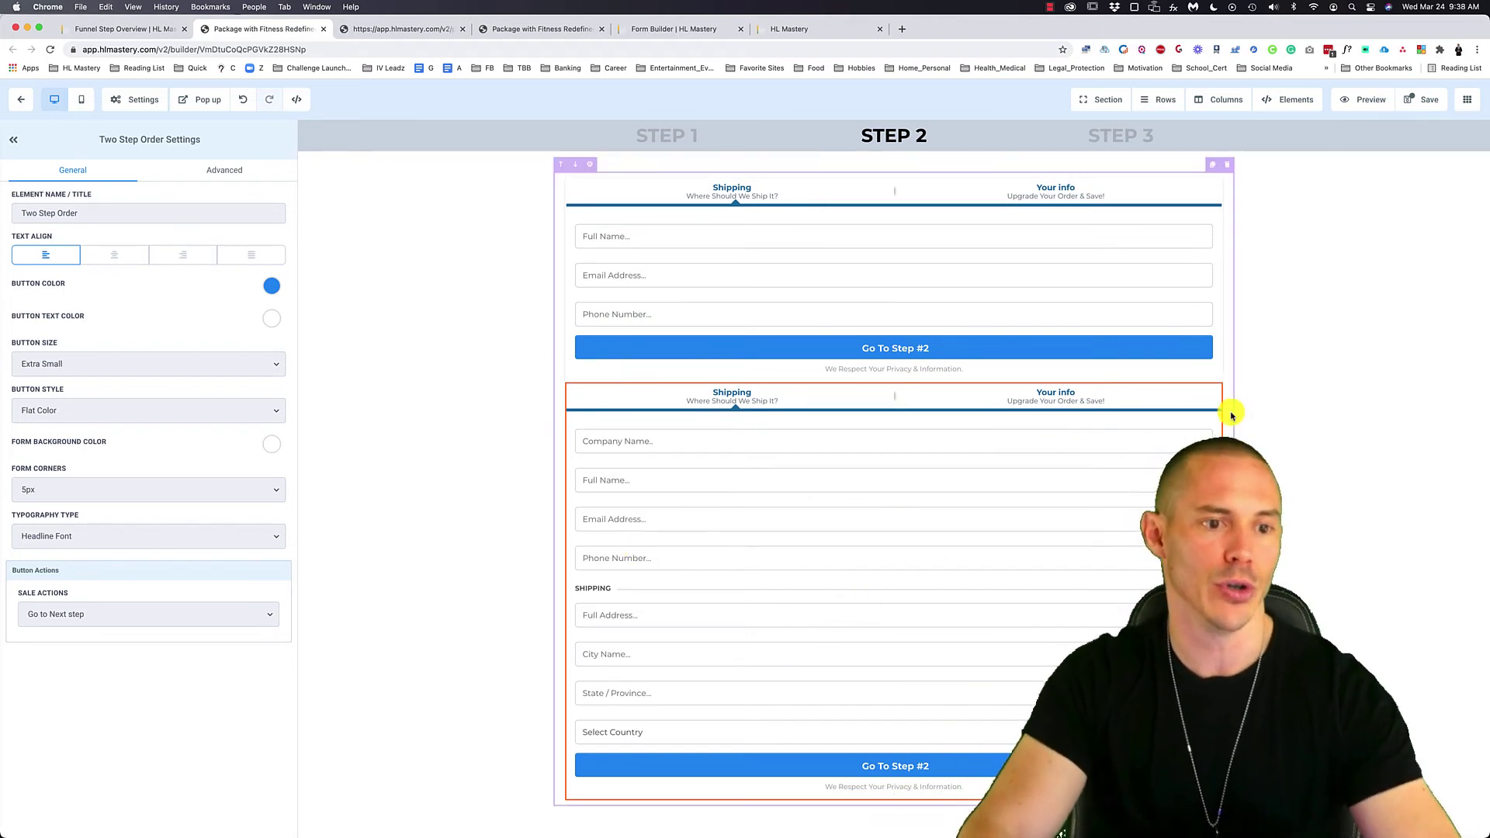
click(1215, 374)
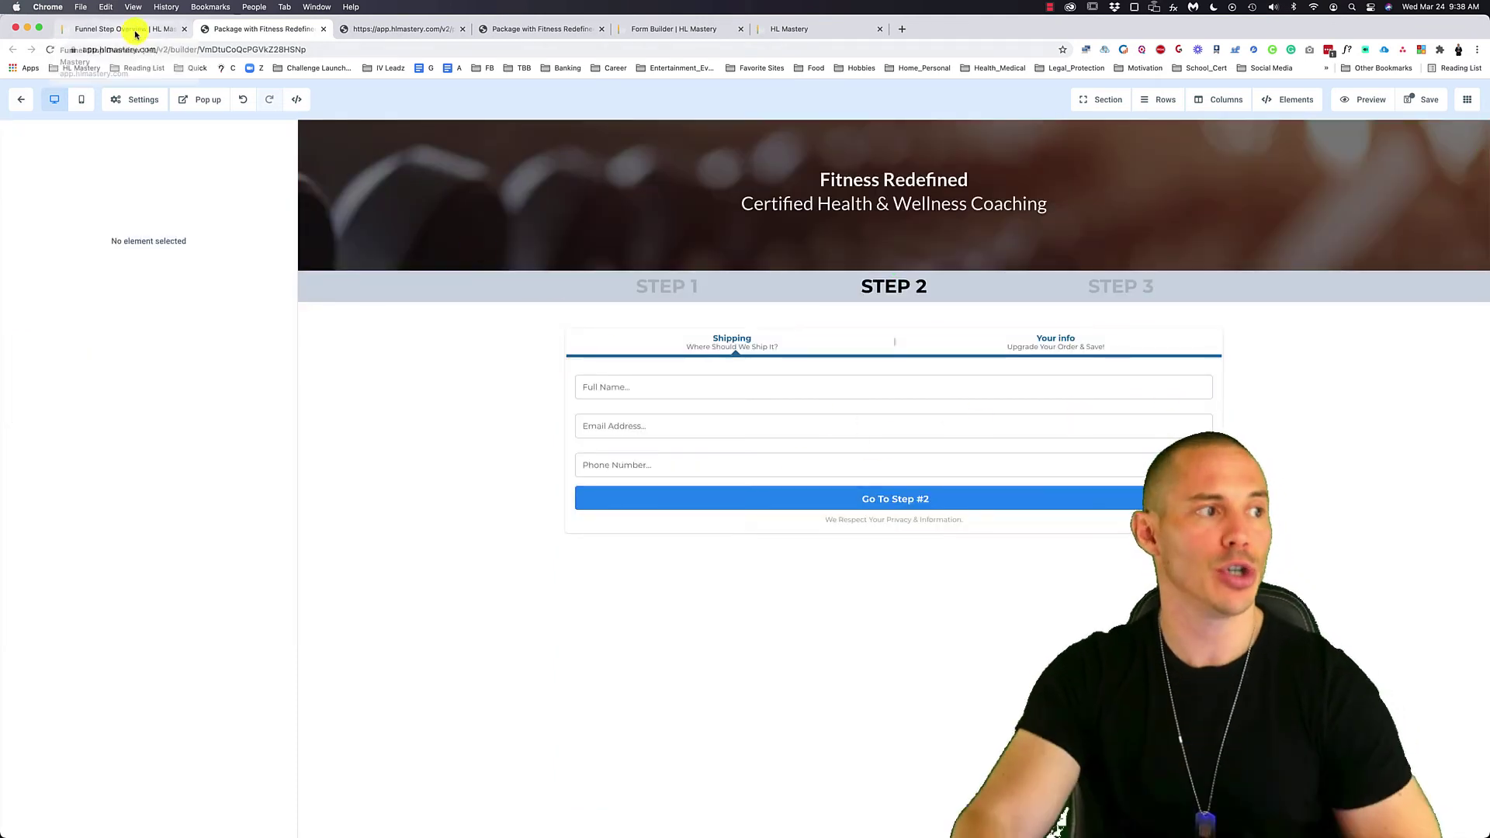
- Return to the funnel overview and show Packages Step 2's products, listing 1-on-1 Fitness Coaching
click(135, 31)
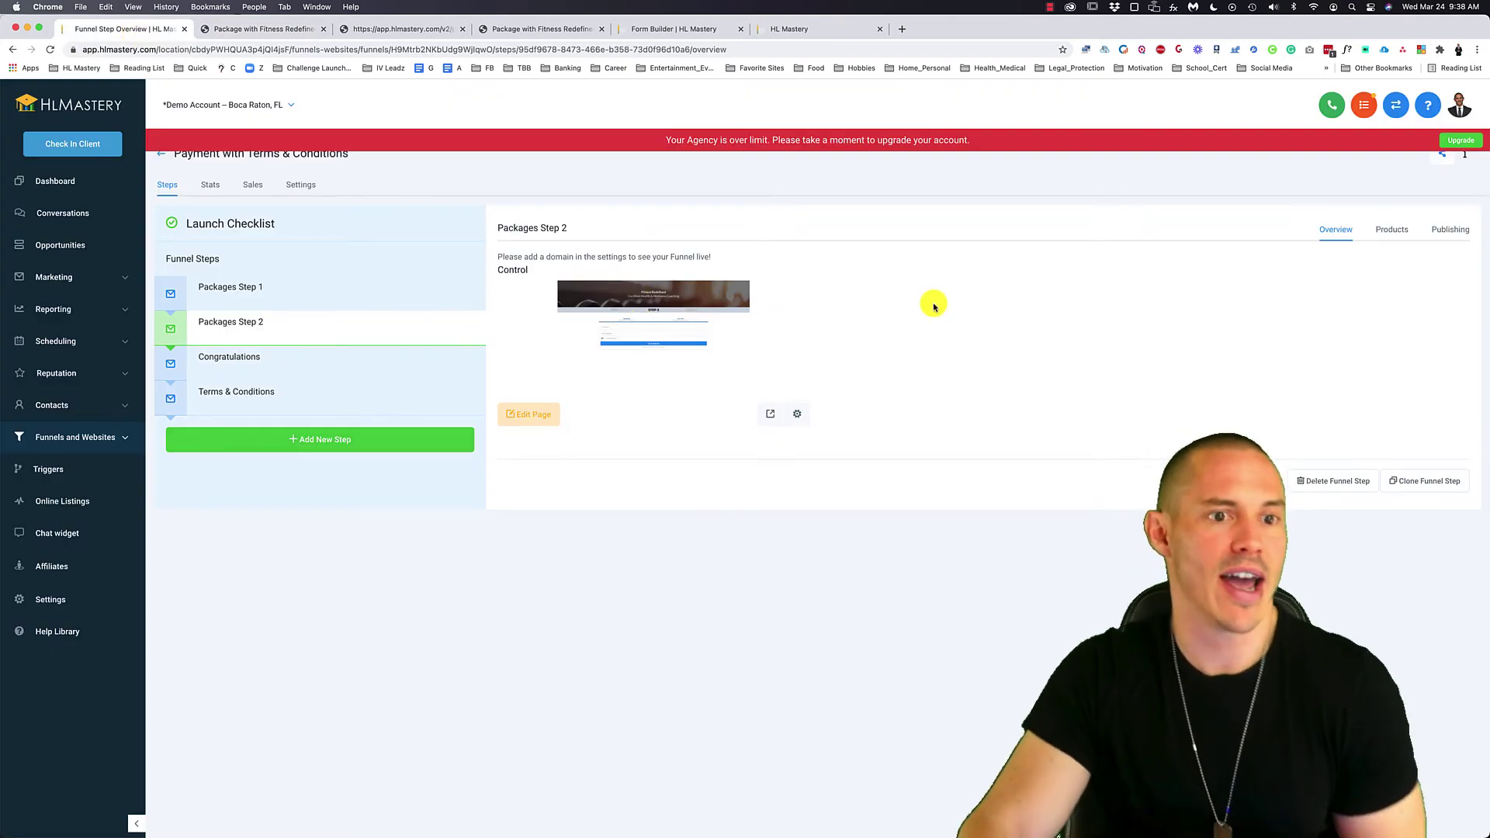
click(1394, 231)
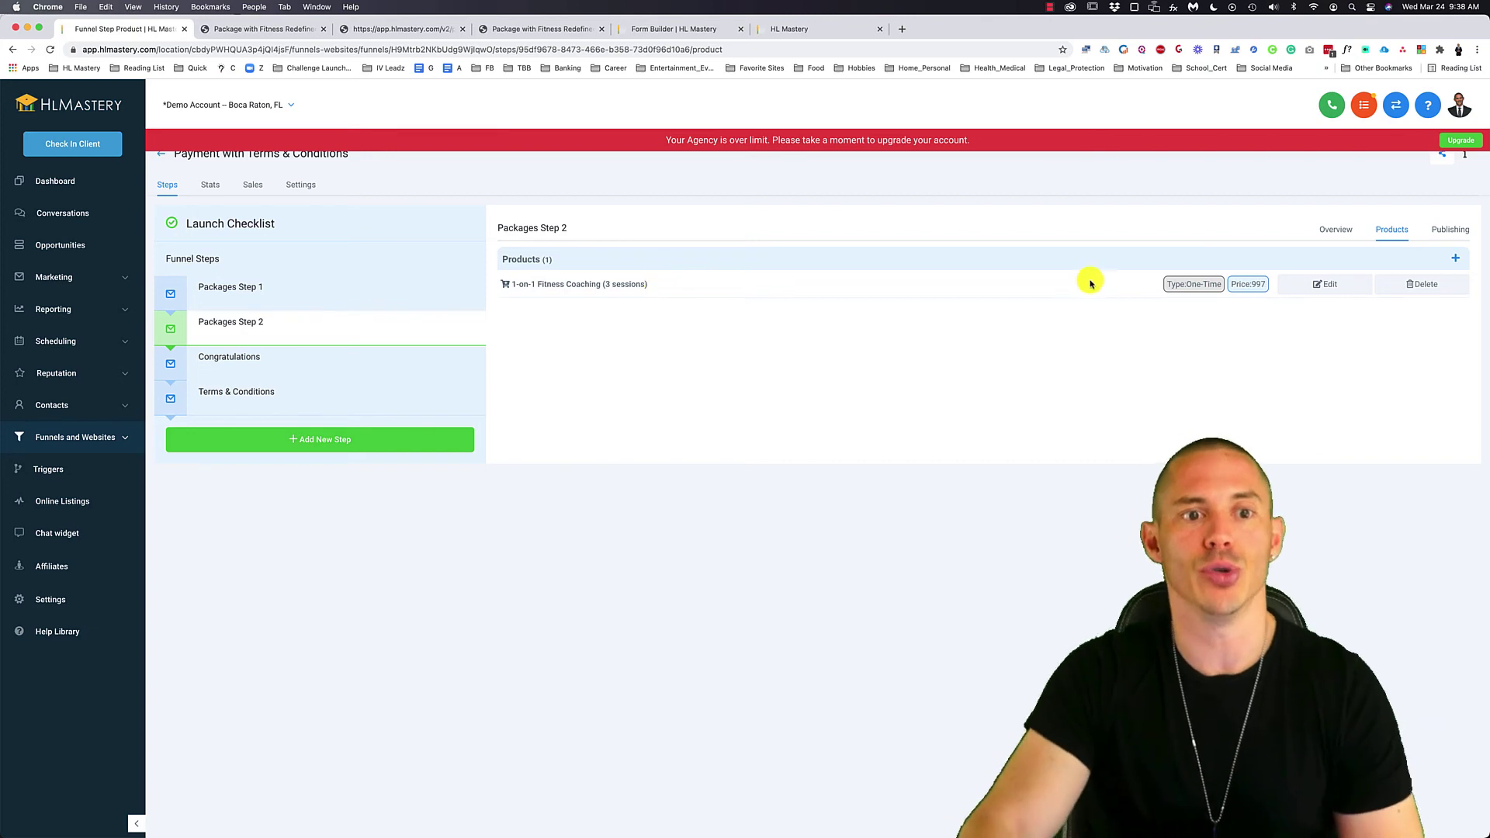
- Start a new product on Packages Step 2 and set it to One-Time
click(1455, 259)
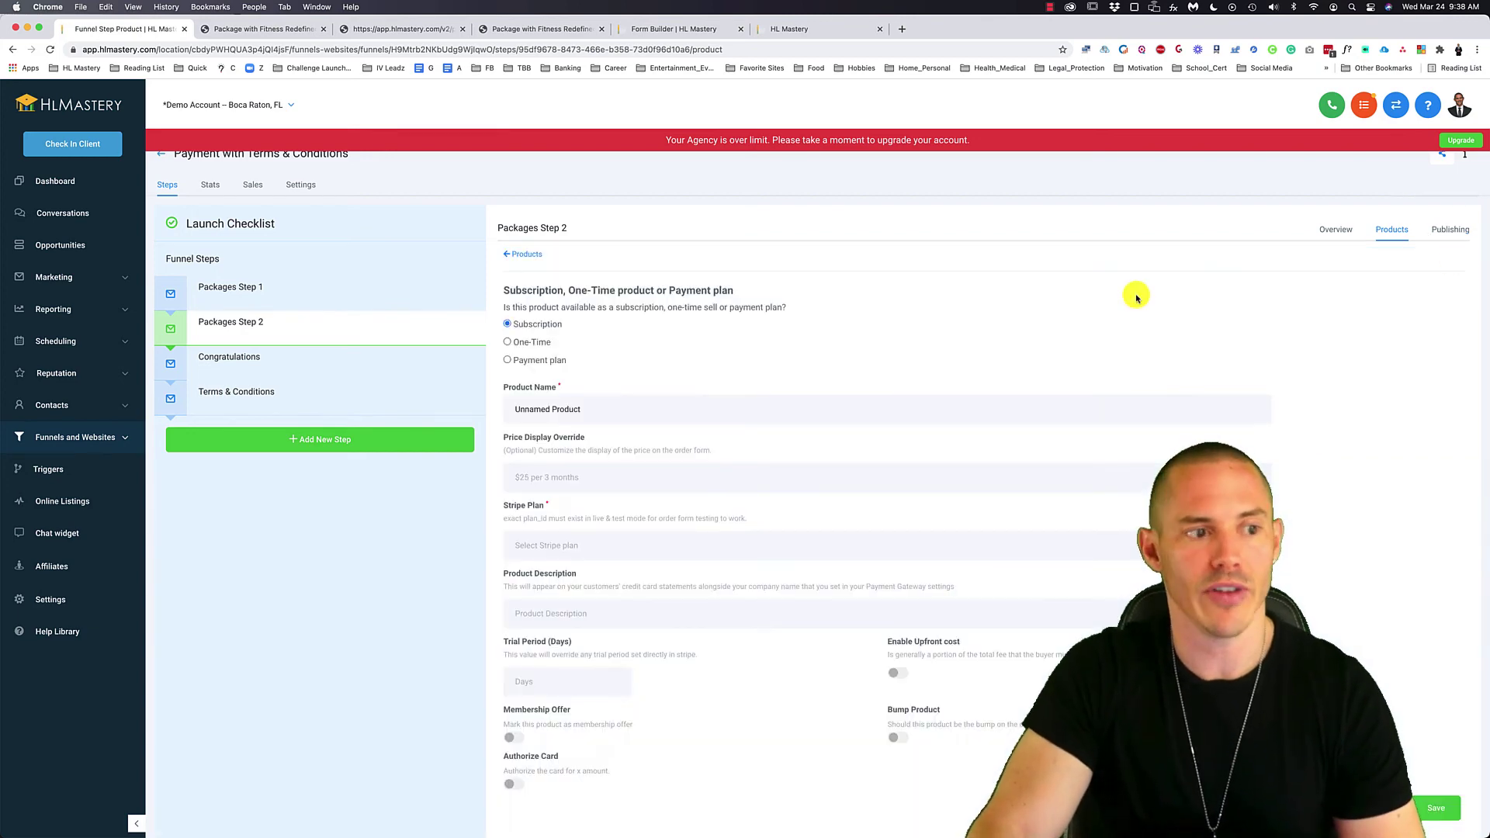
key(super+equal)
key(super+equal)
key(super+equal)
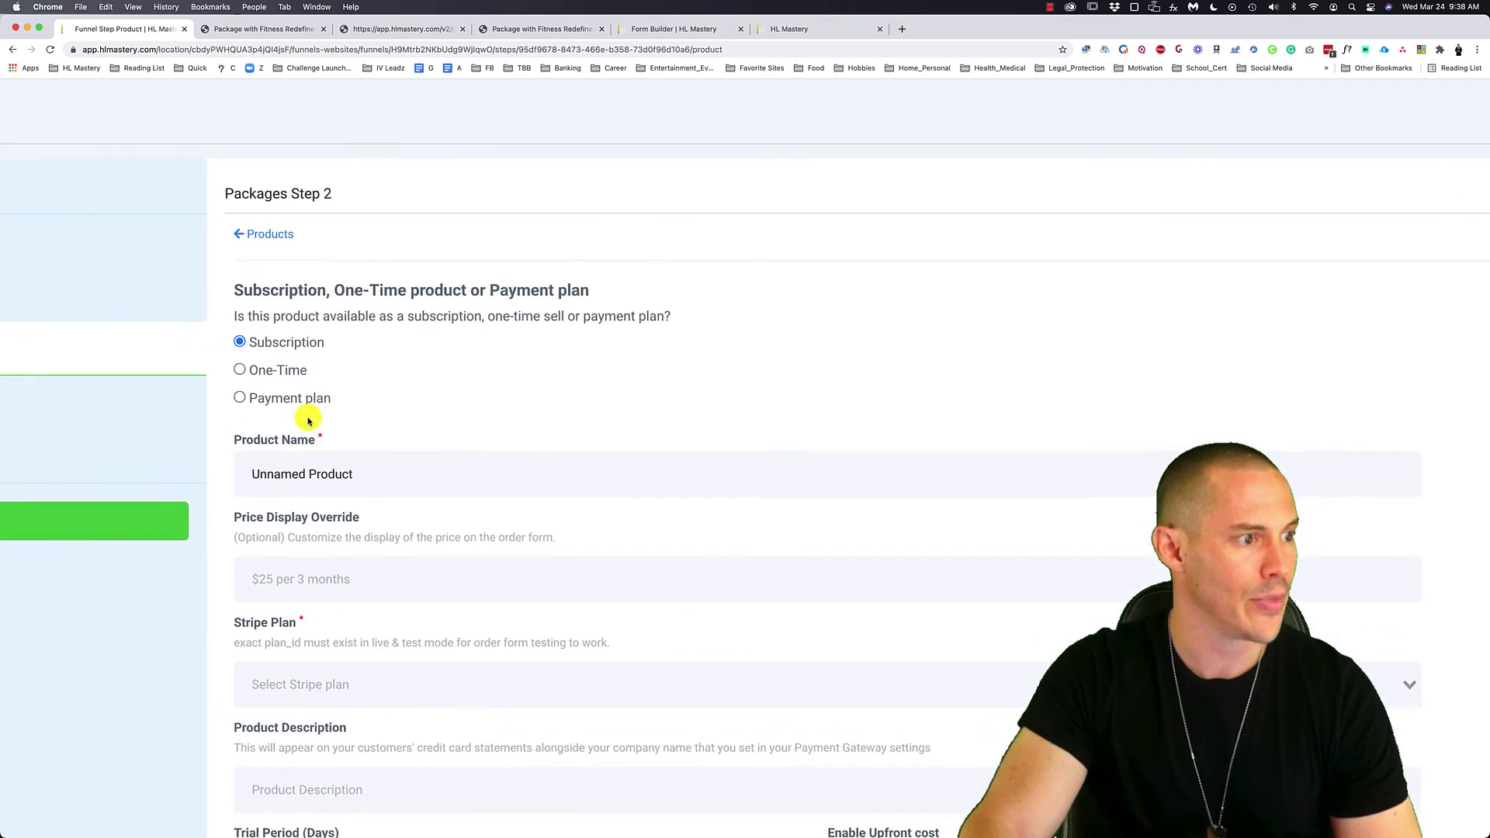
click(284, 379)
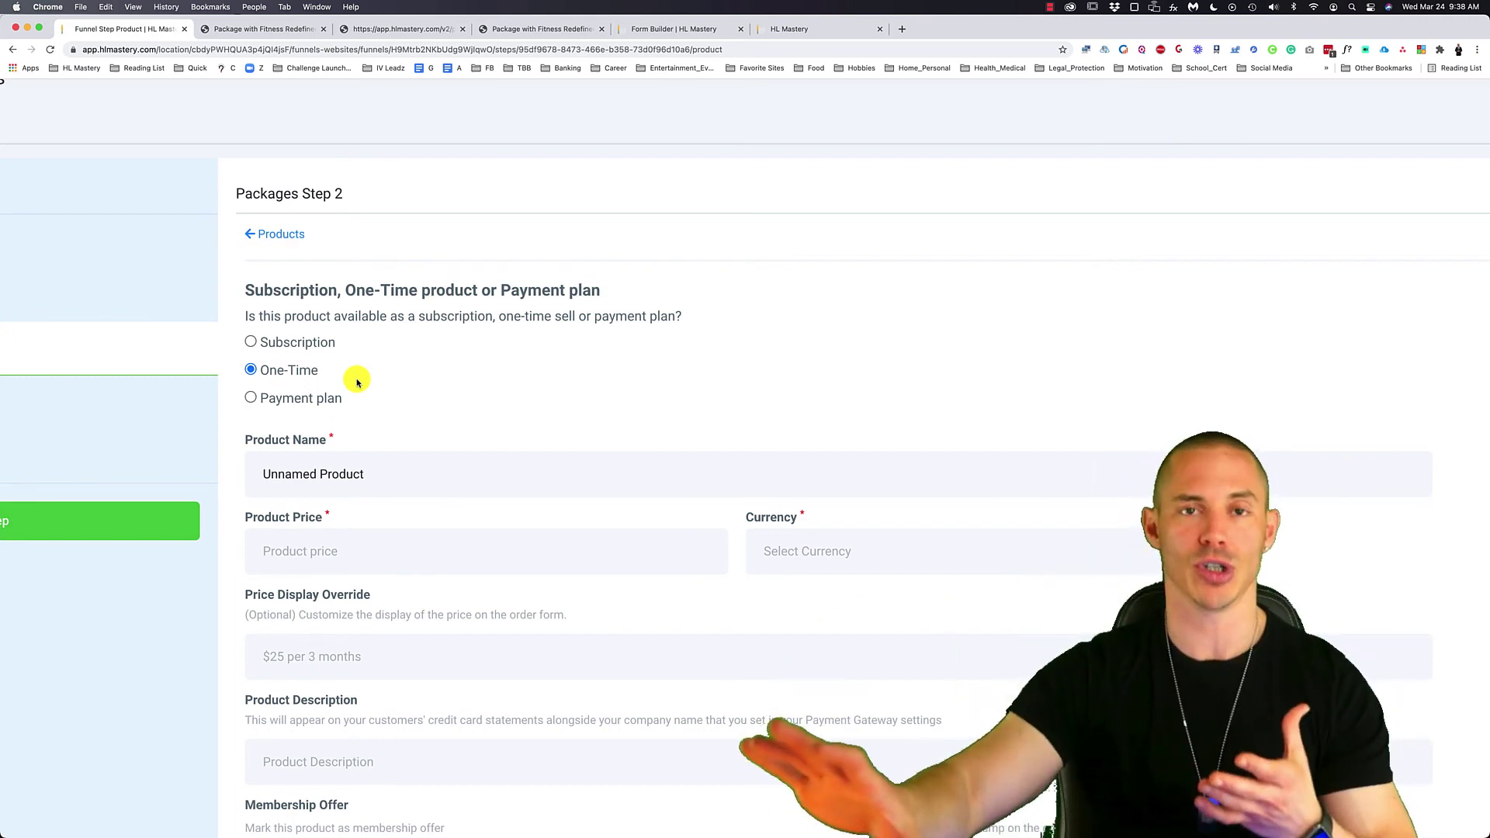
scroll(350, 378, left, 2)
scroll(351, 378, down, 1)
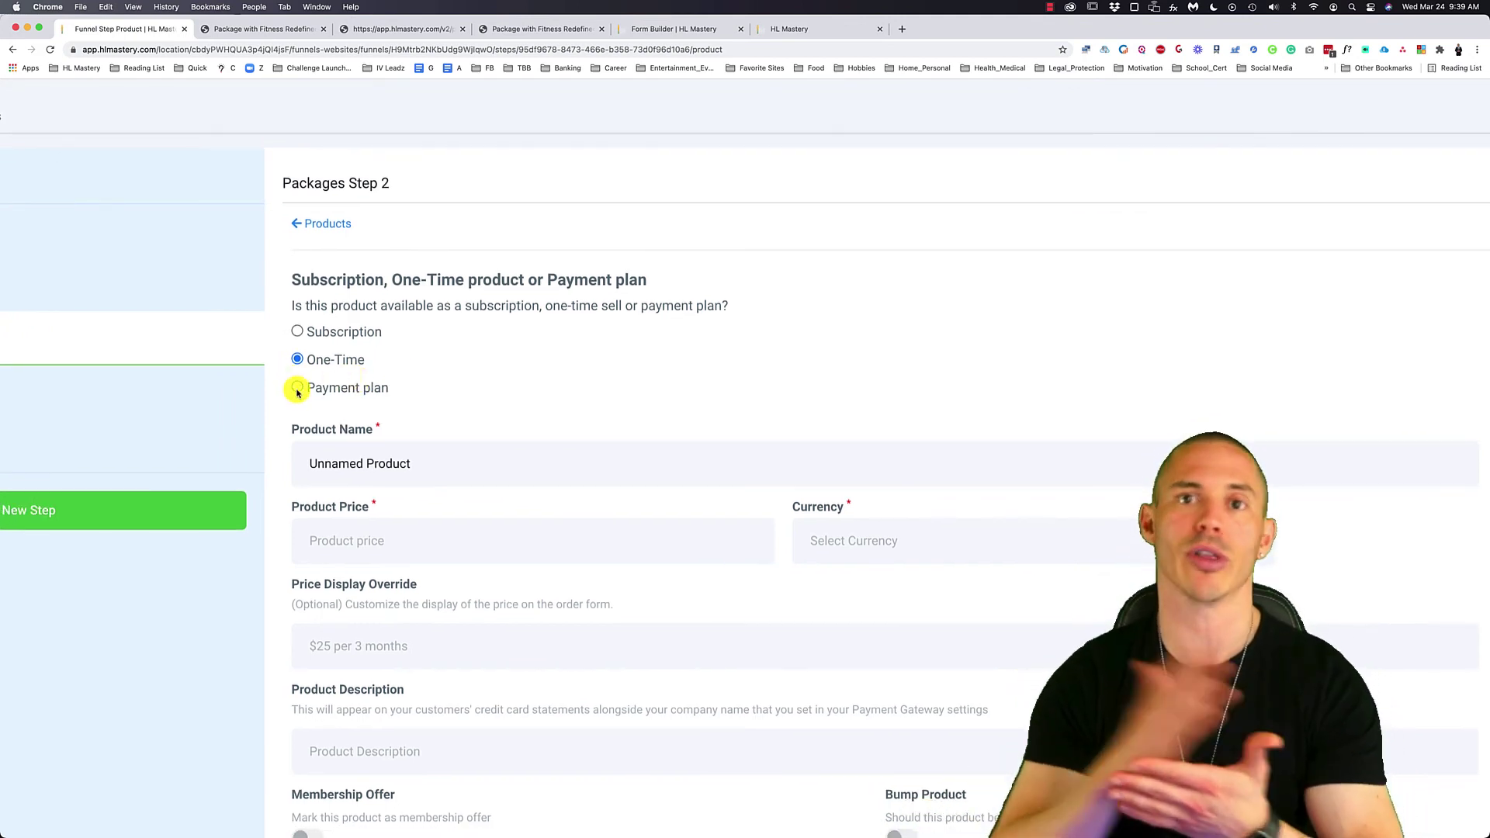
- Try Payment plan and its Stripe Plan list, then switch the product back to One-Time
click(297, 388)
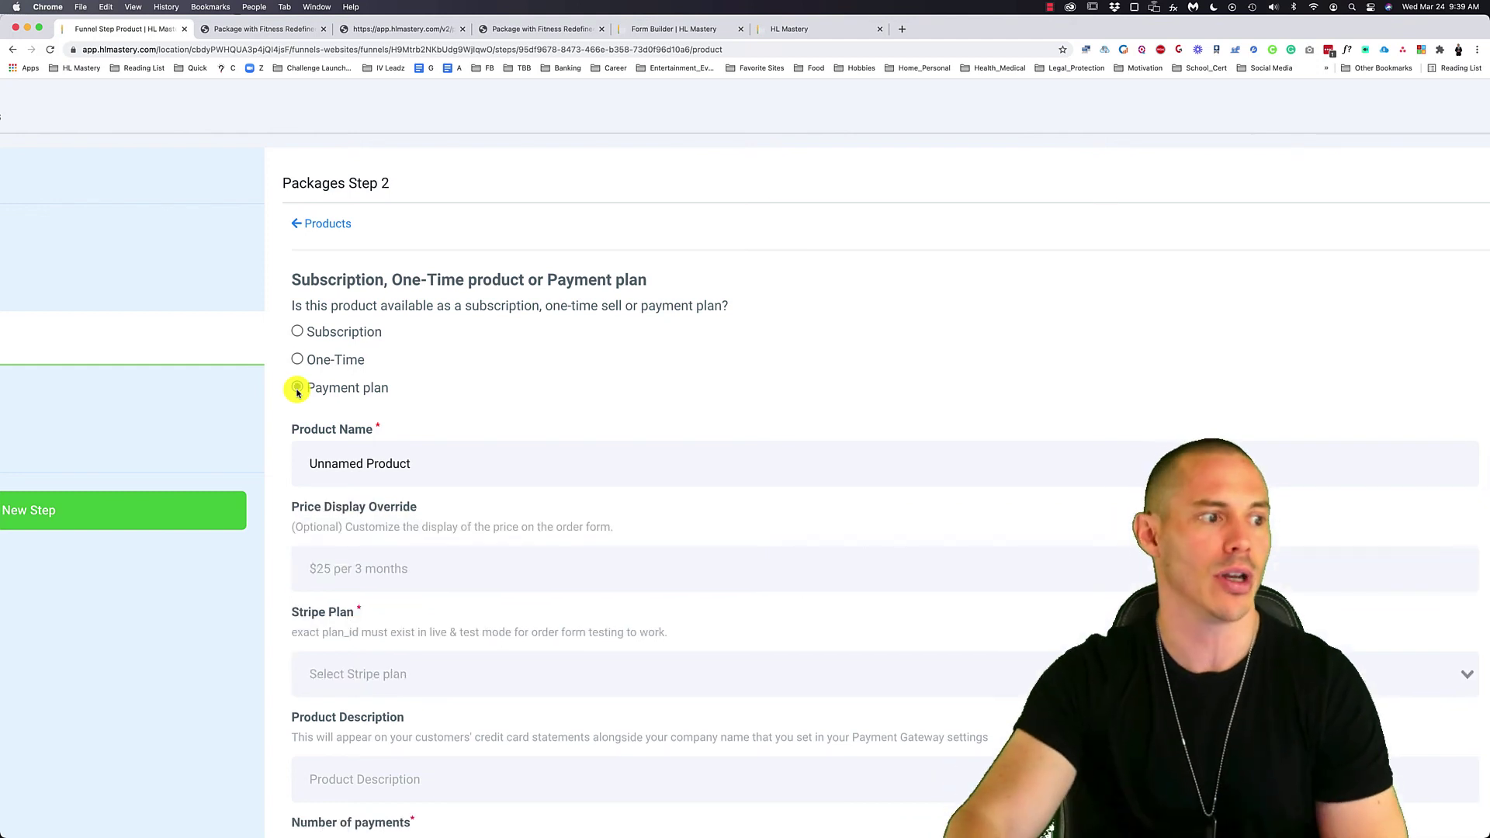
scroll(540, 349, down, 3)
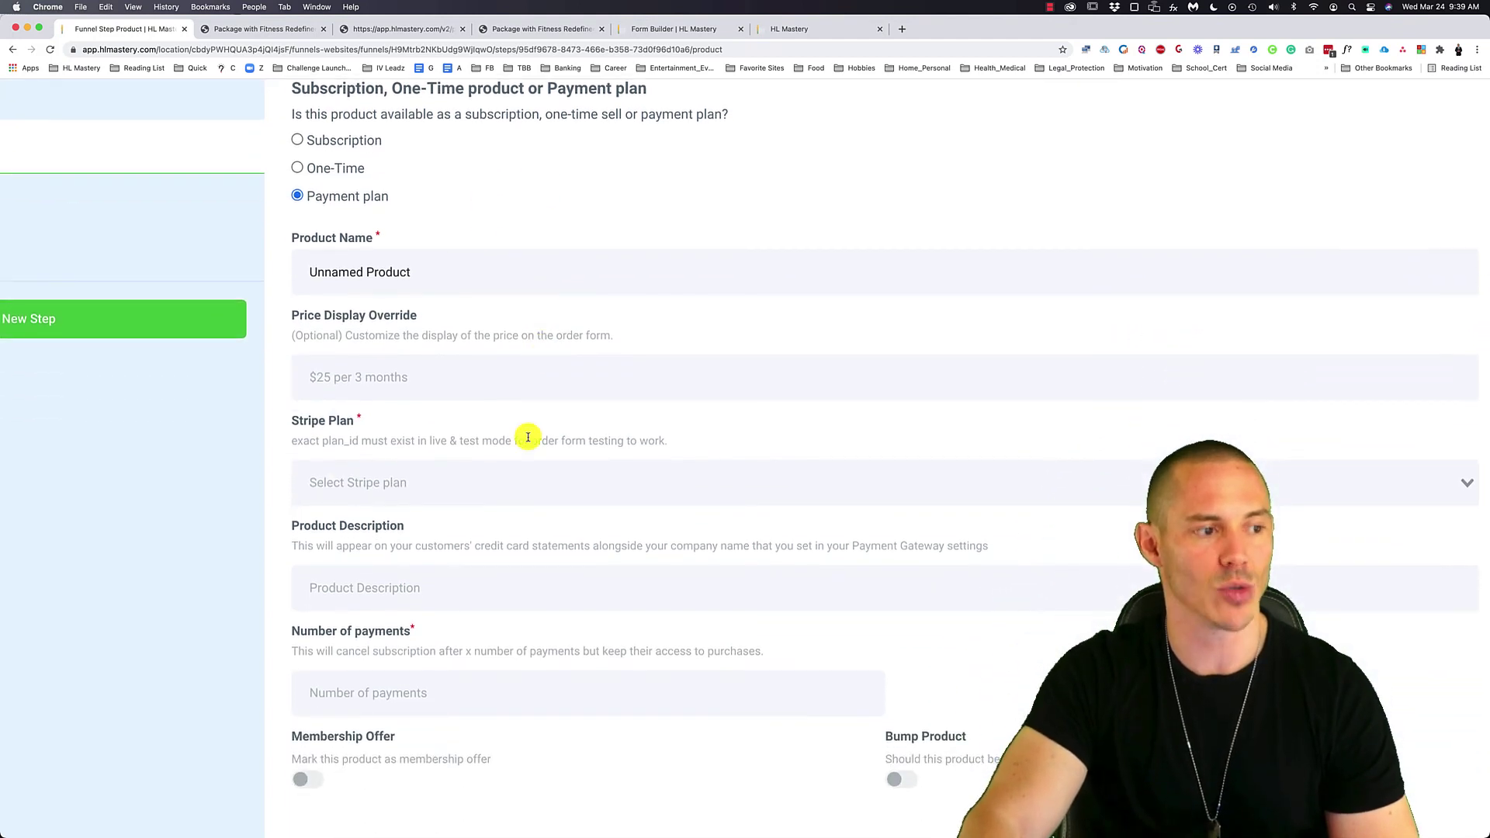
click(377, 496)
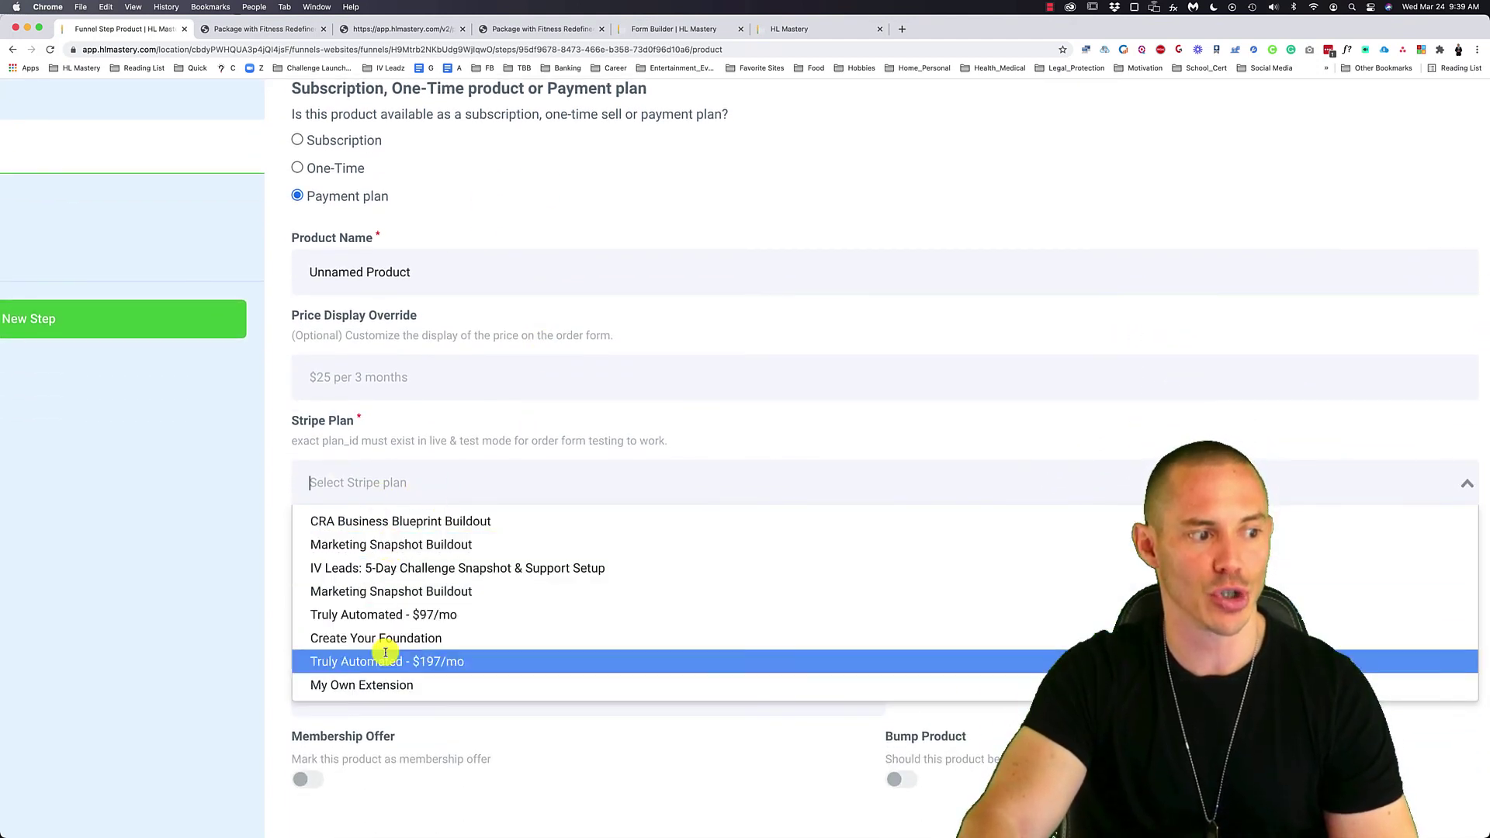
click(453, 444)
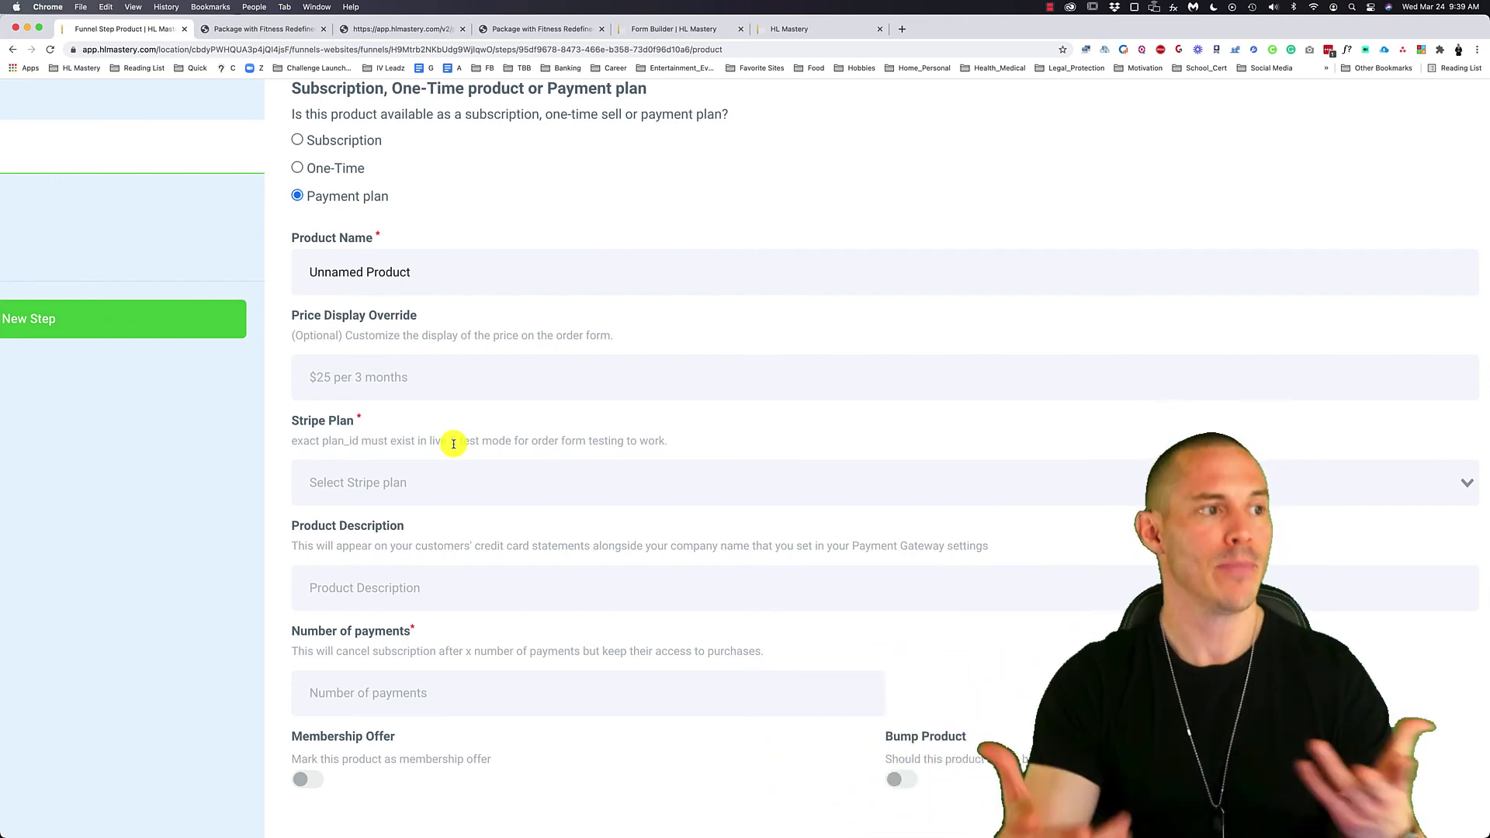
click(298, 169)
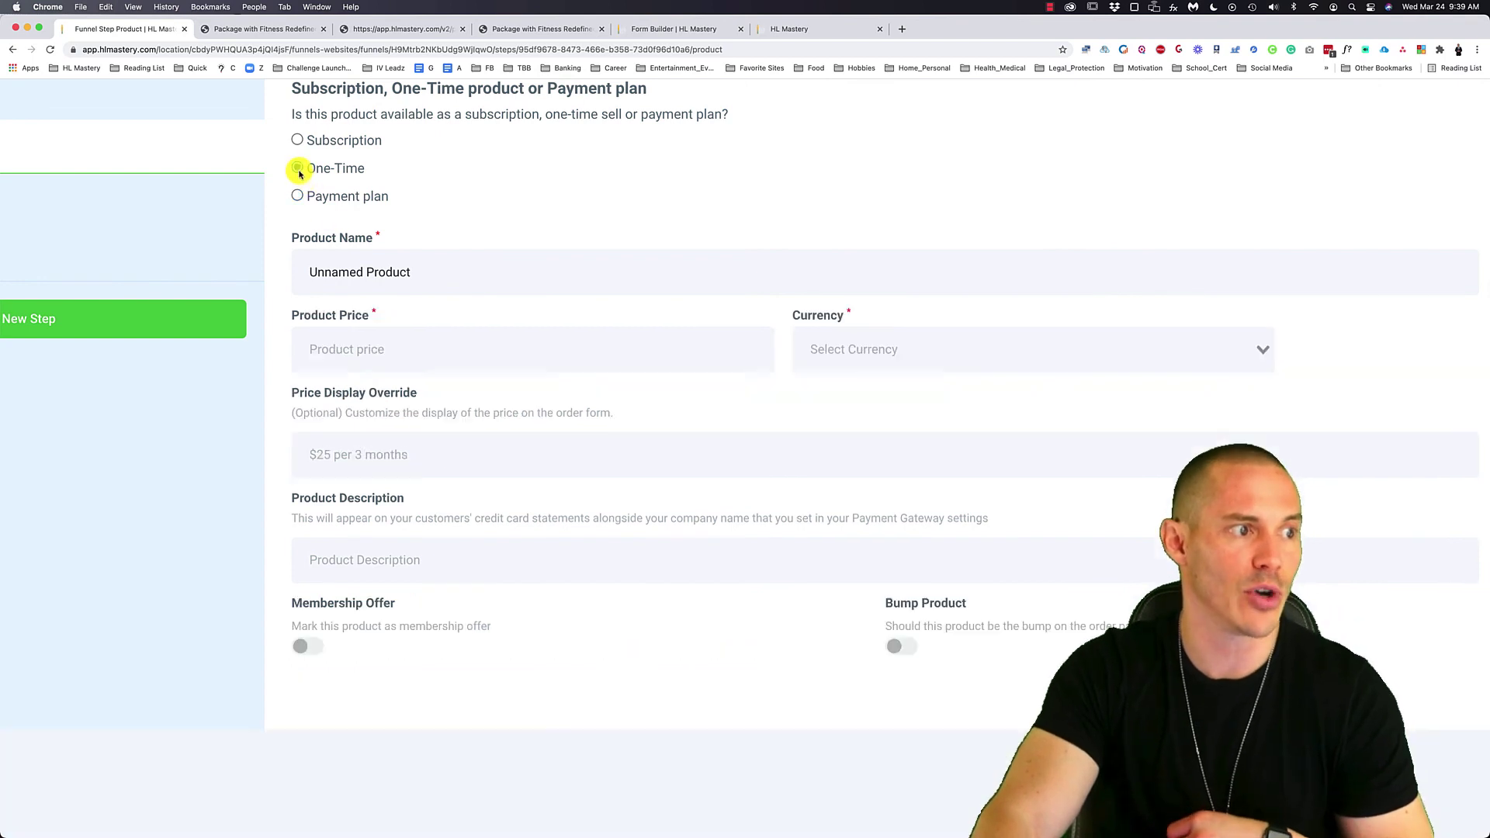